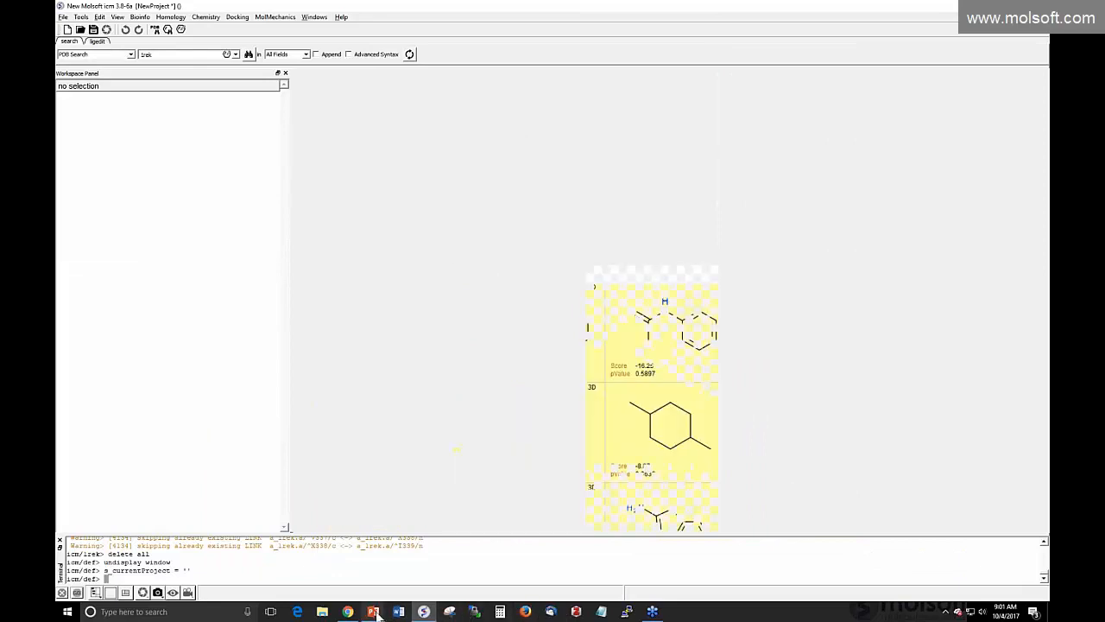
Open fragments.icf from the ICM-Pro installation folder, with the file filter set to All files
mouse_move(373, 611)
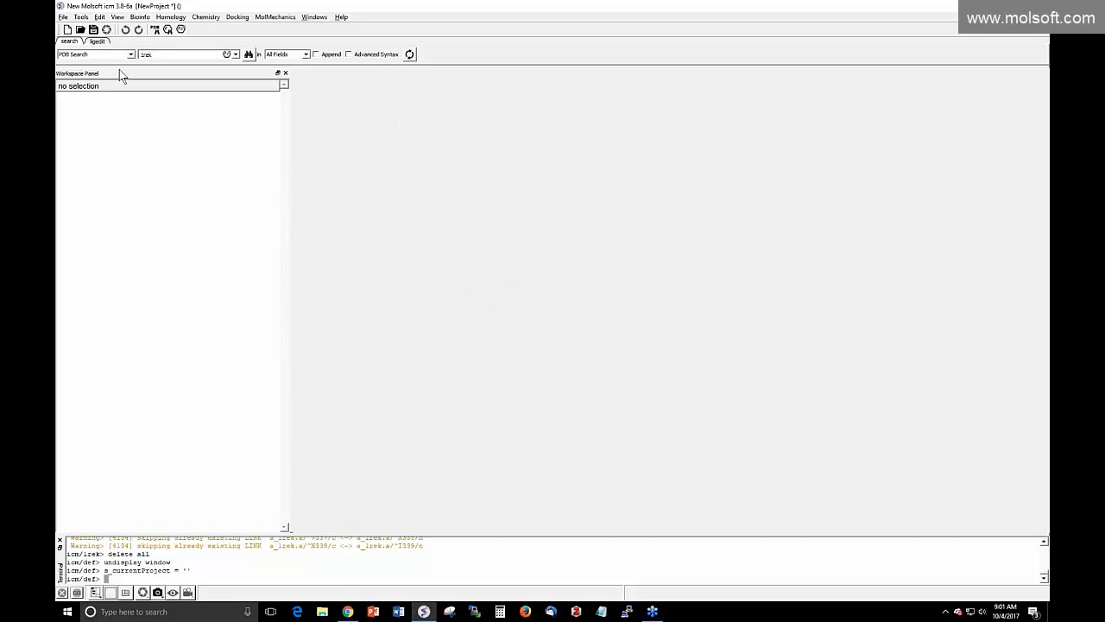
click(64, 18)
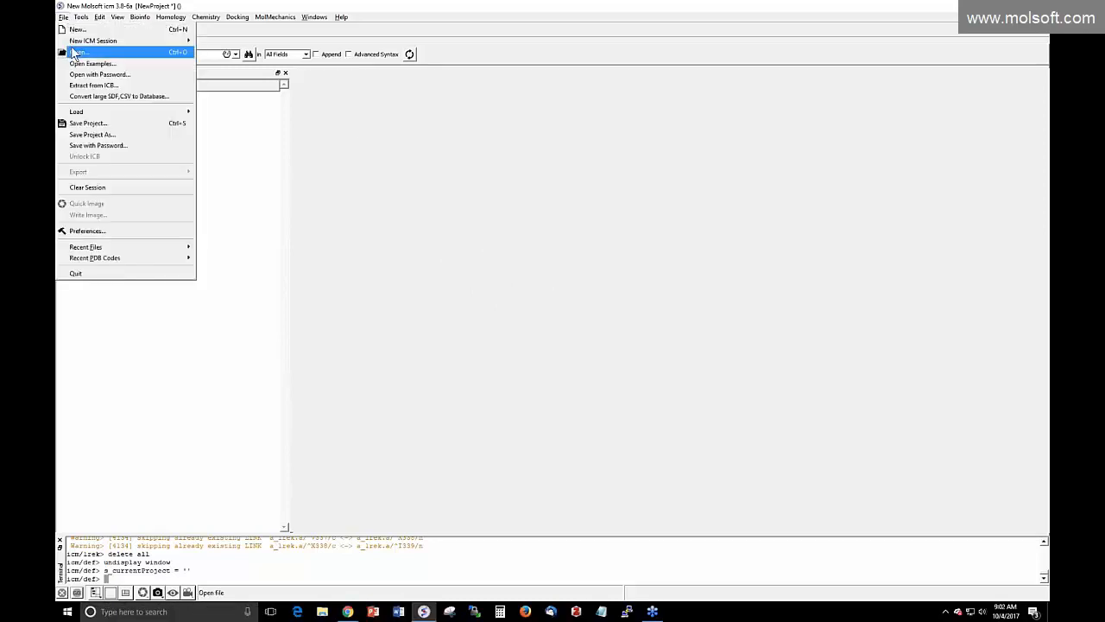
click(76, 52)
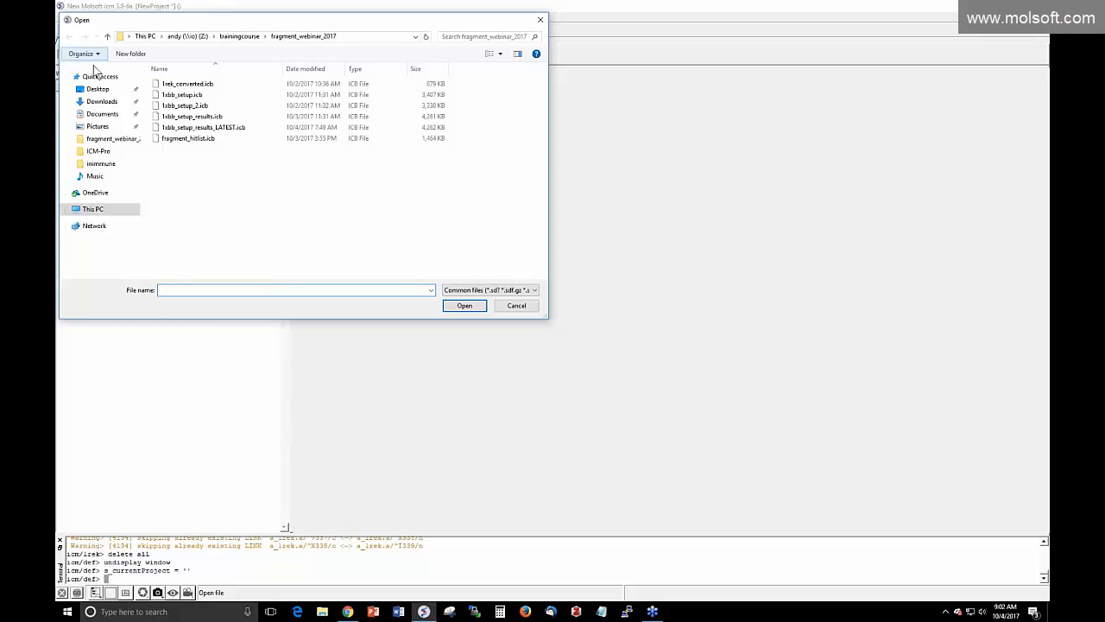
click(100, 151)
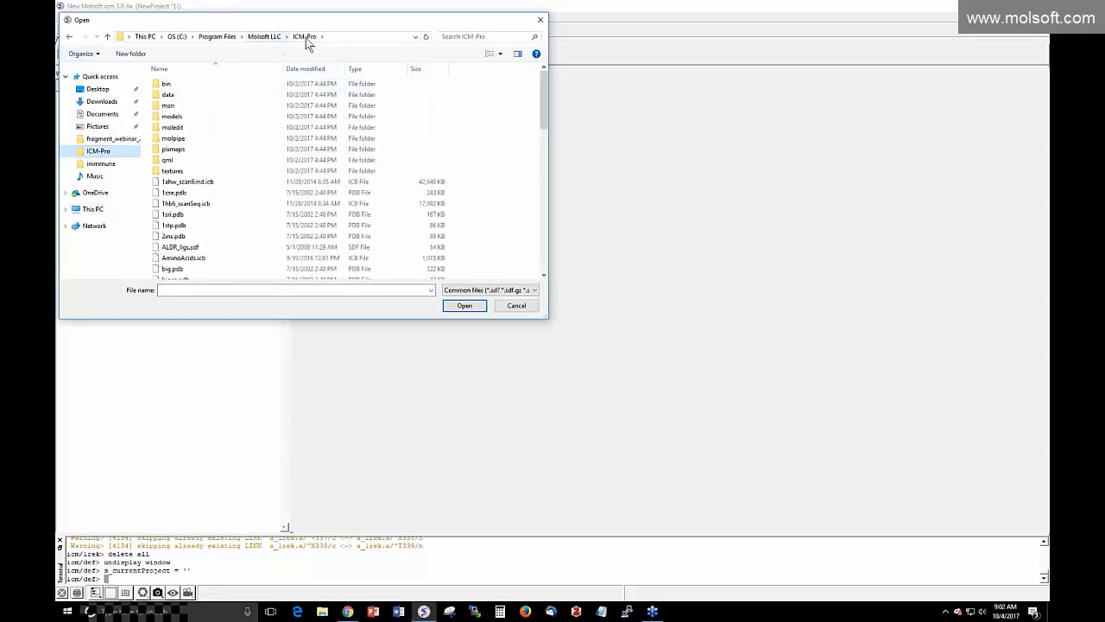
click(467, 38)
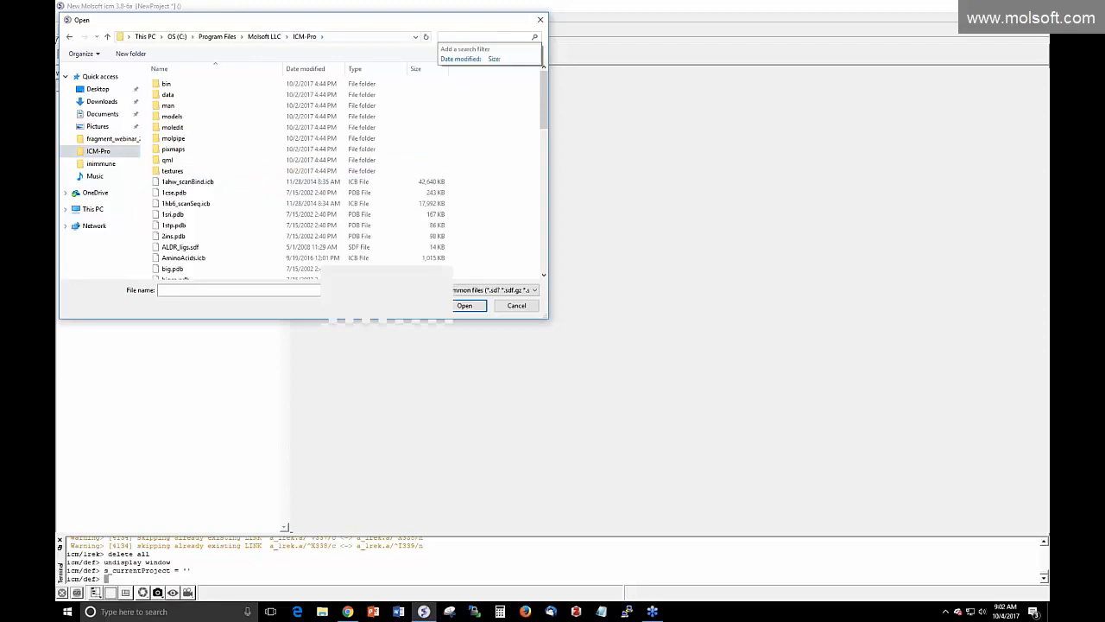
click(489, 290)
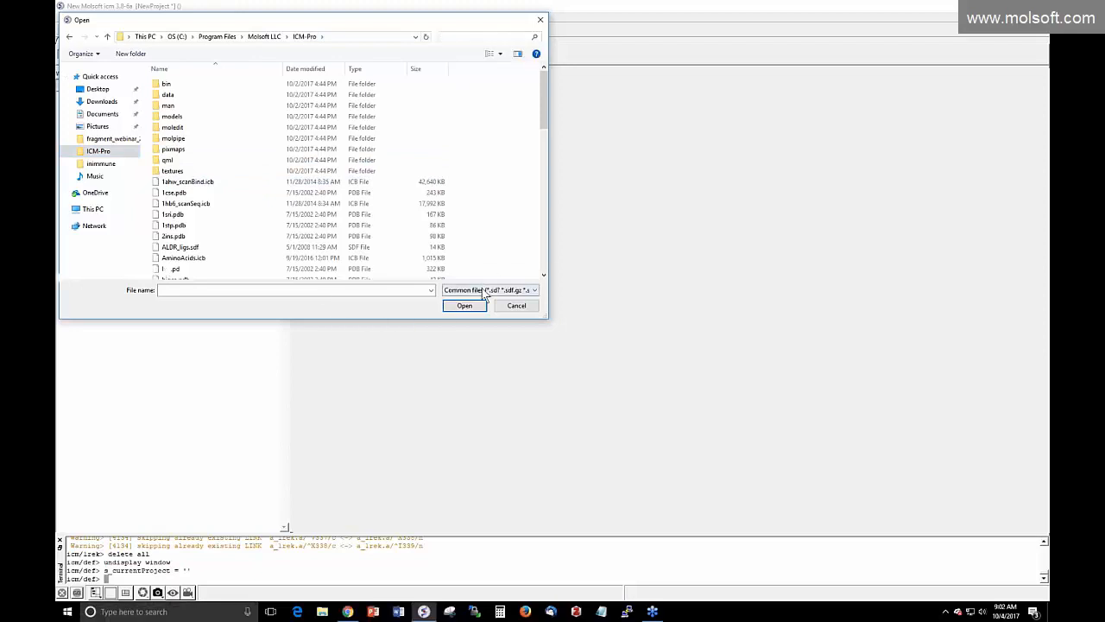
click(477, 318)
click(461, 37)
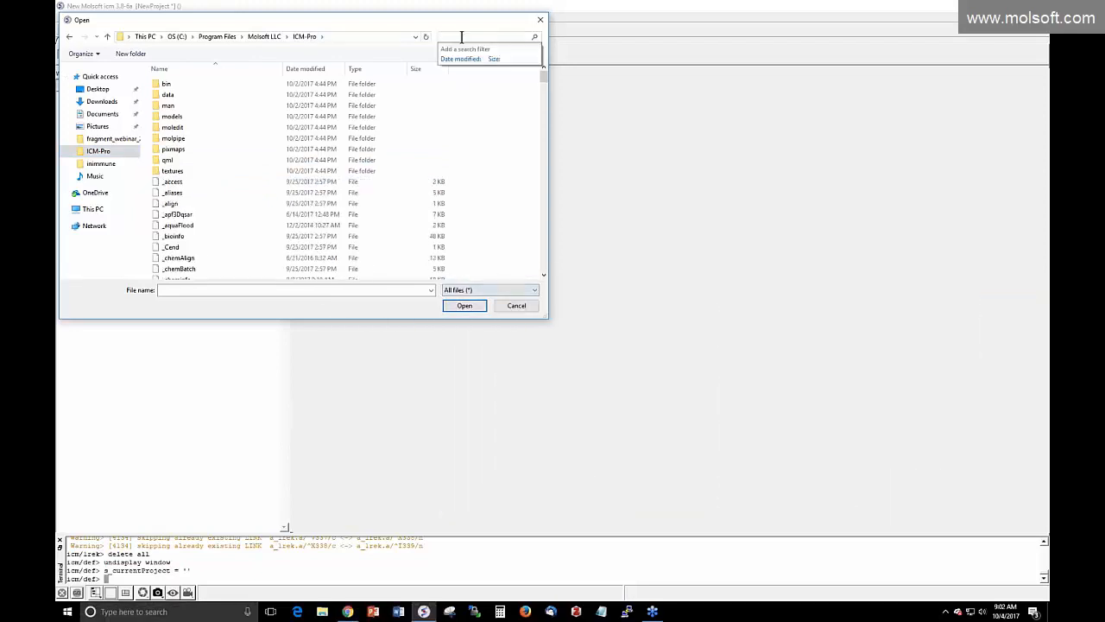
text(t)
text(ra)
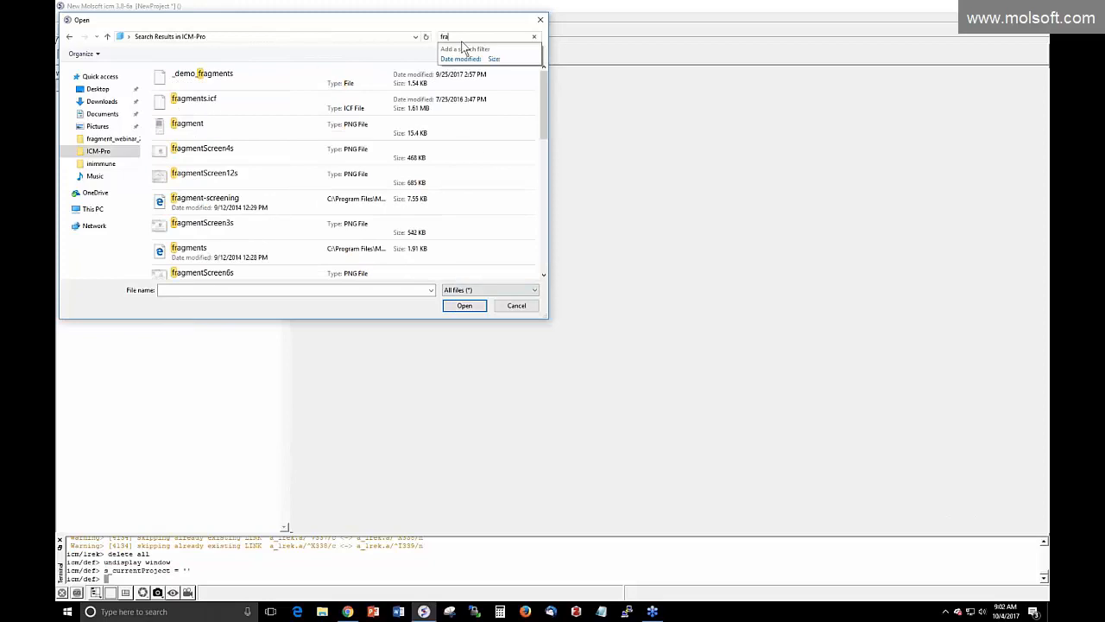
click(228, 113)
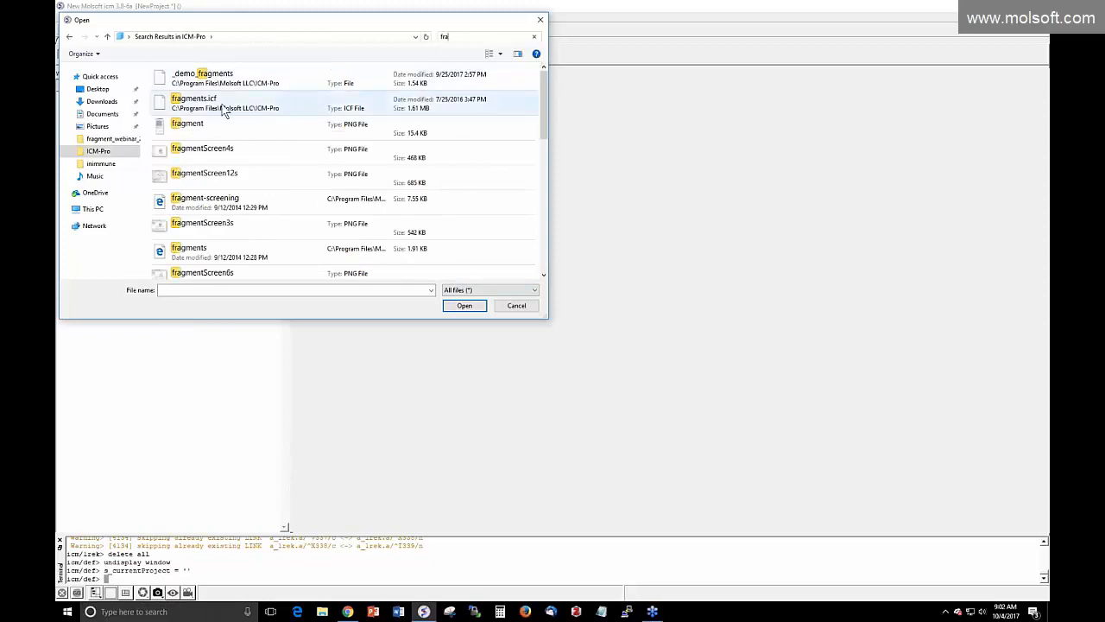
click(228, 112)
click(466, 307)
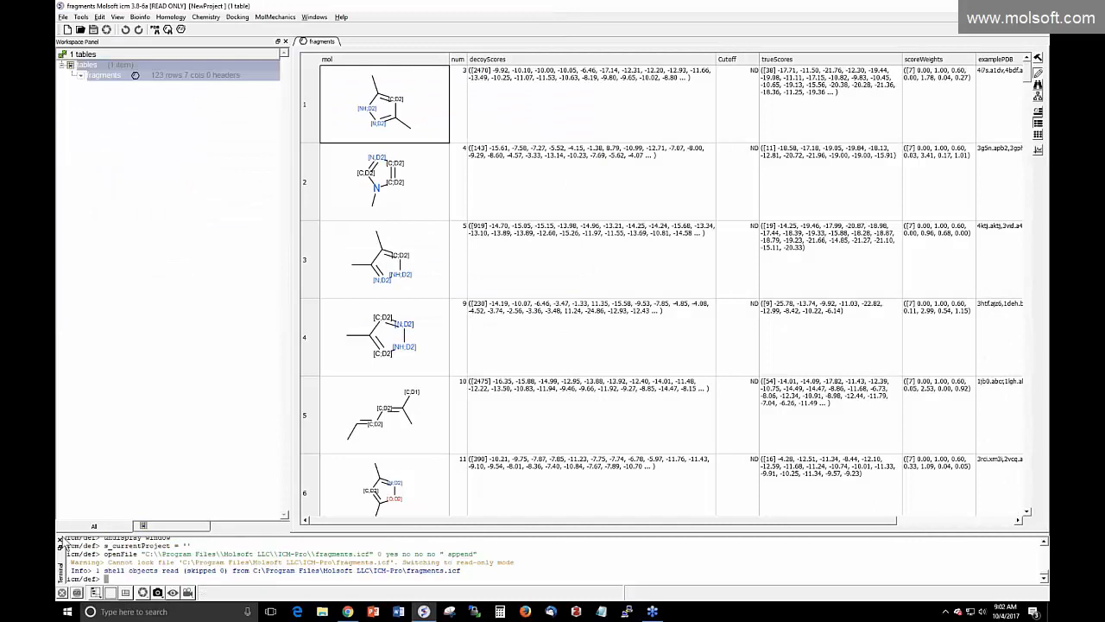
Close the command terminal and scroll through the fragment rows
click(60, 540)
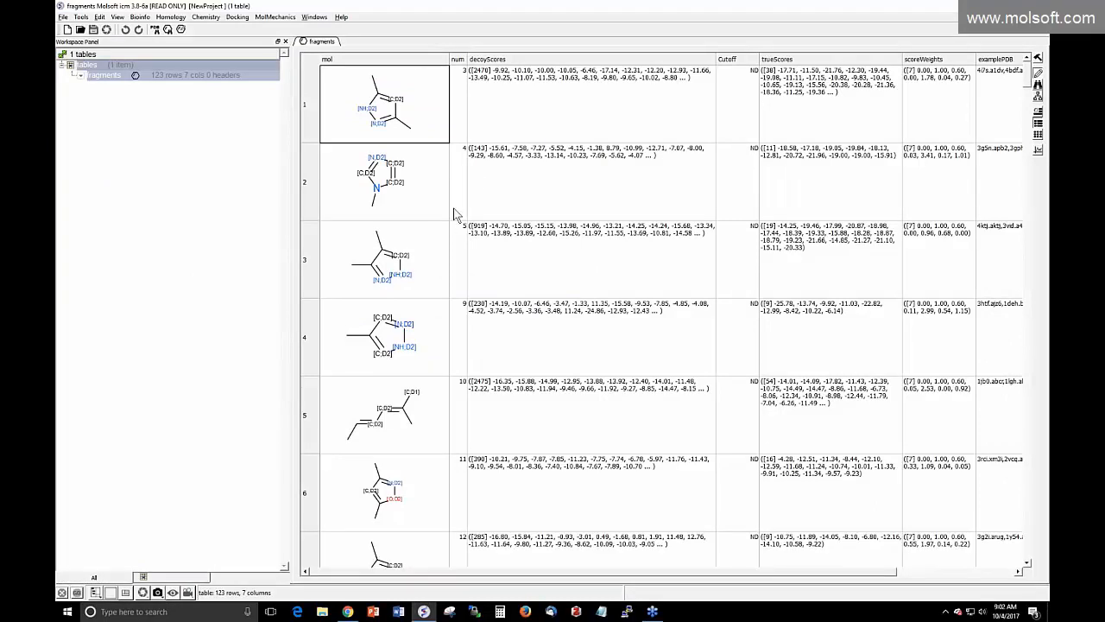
scroll(417, 169, down, 2)
scroll(416, 172, down, 20)
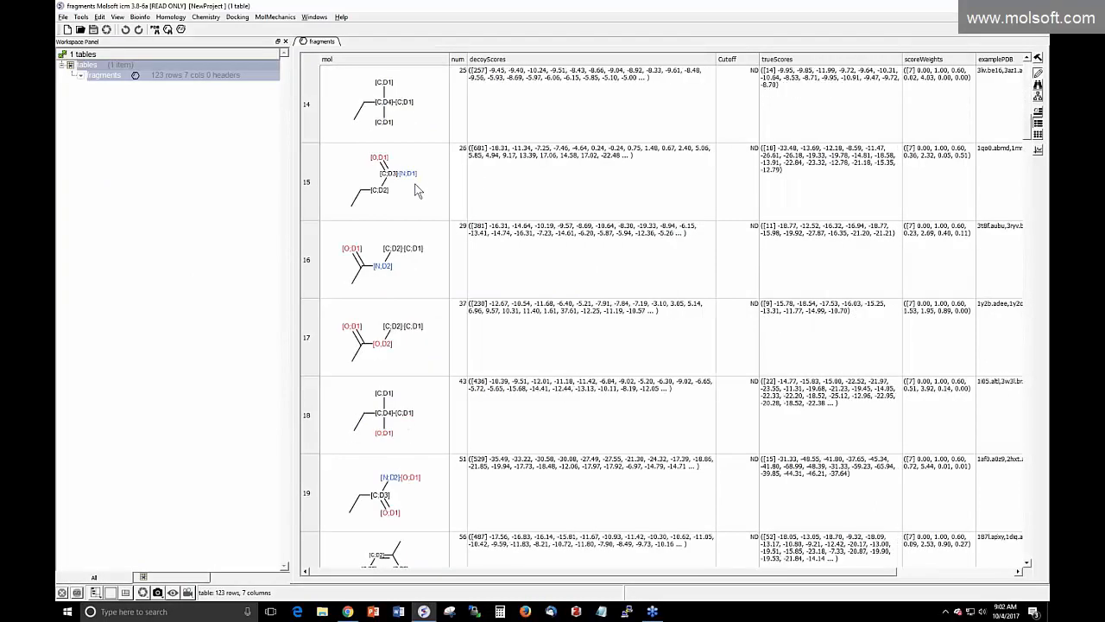
scroll(416, 203, down, 20)
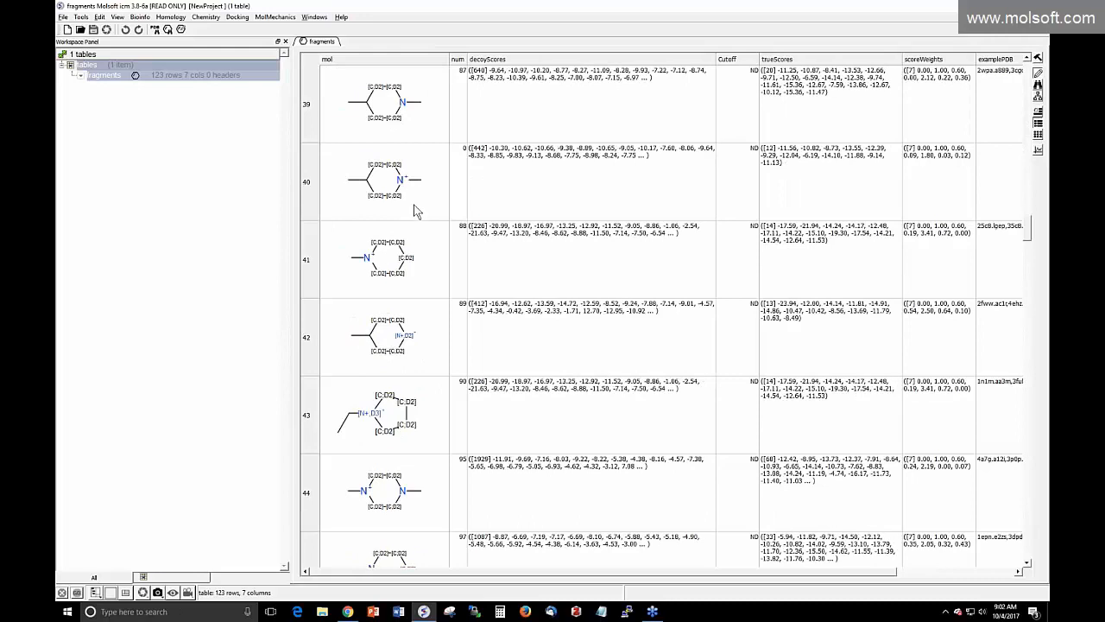
scroll(414, 213, up, 20)
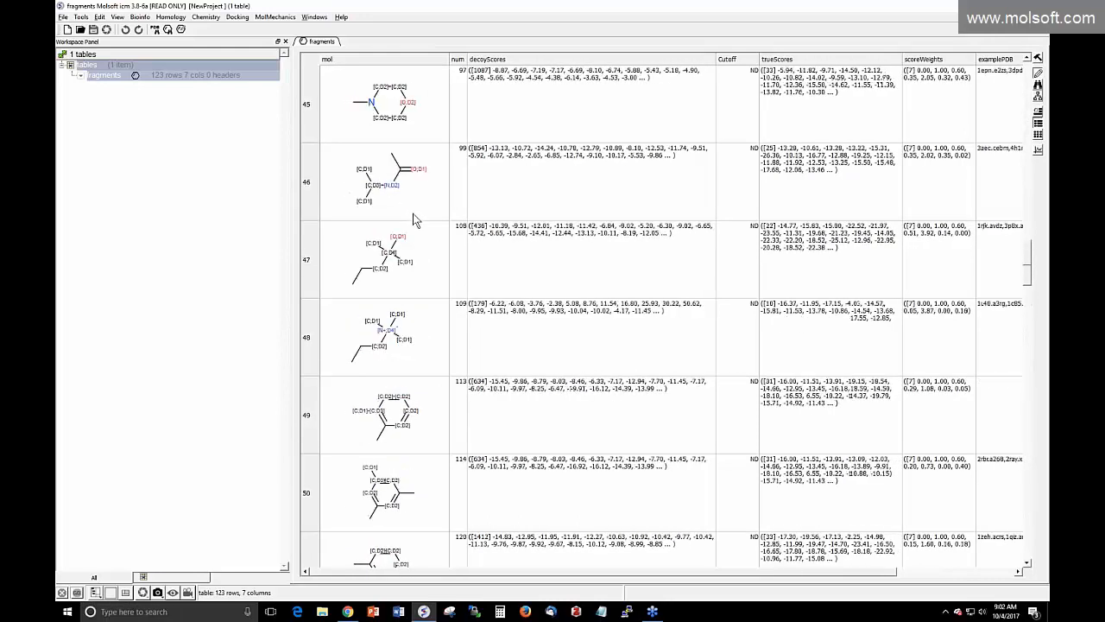
scroll(414, 216, up, 20)
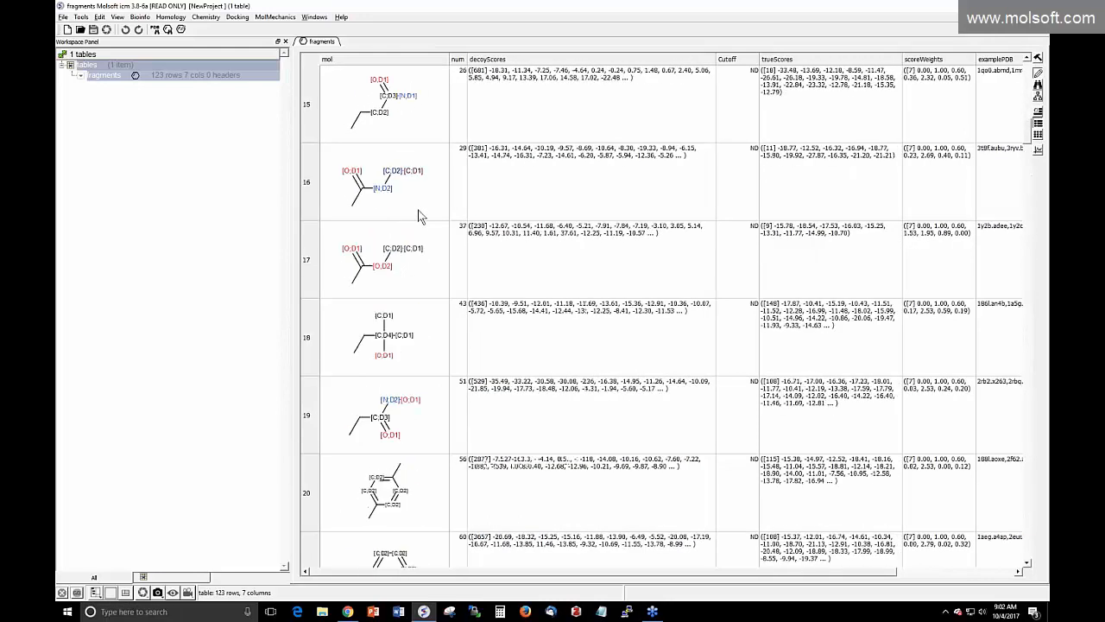
scroll(513, 91, up, 3)
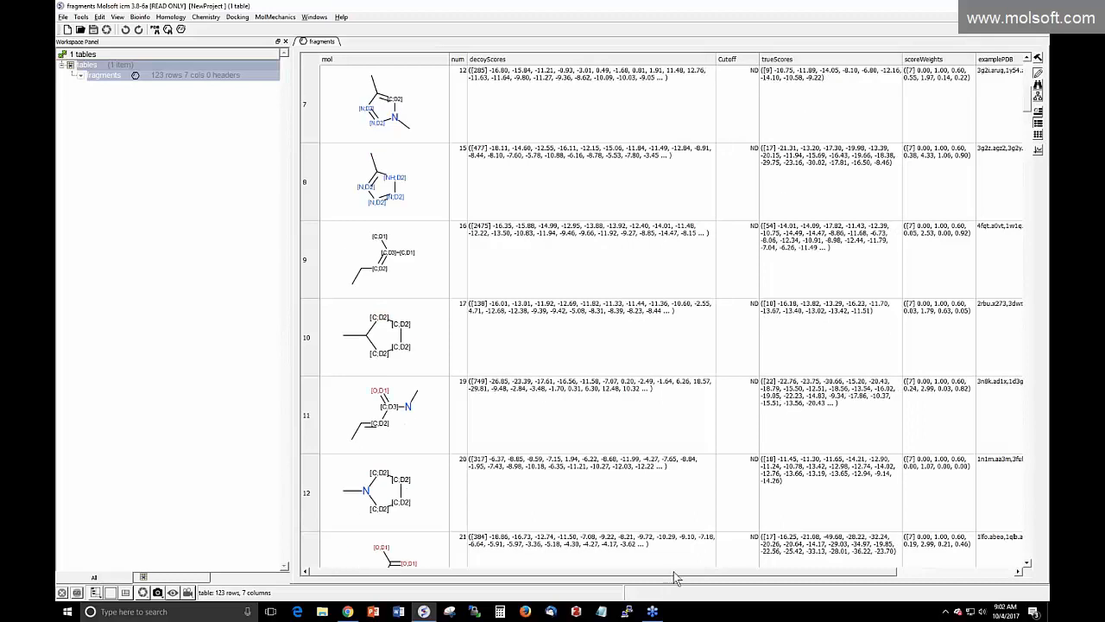
Narrow the Workspace Panel so the fragments table gets more width
drag(677, 578, 817, 576)
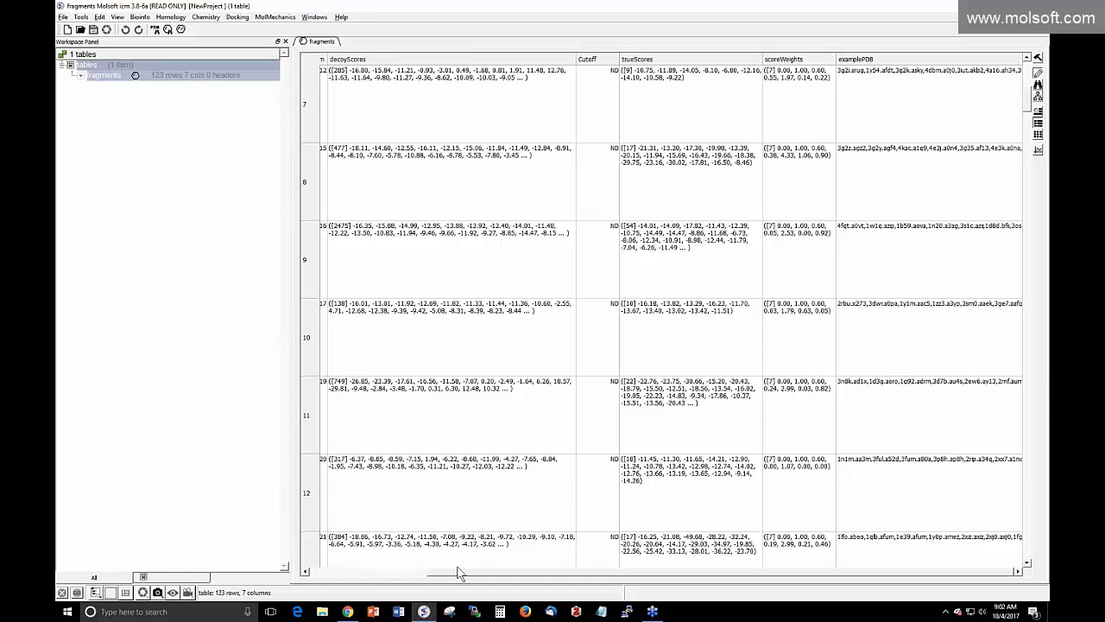
click(394, 571)
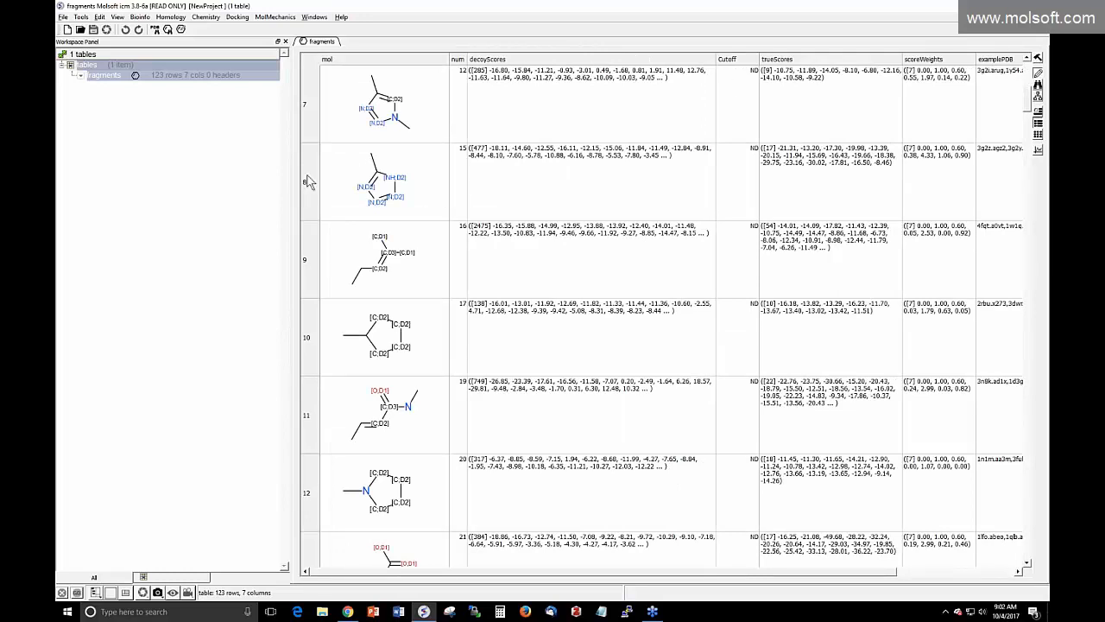
drag(291, 170, 226, 171)
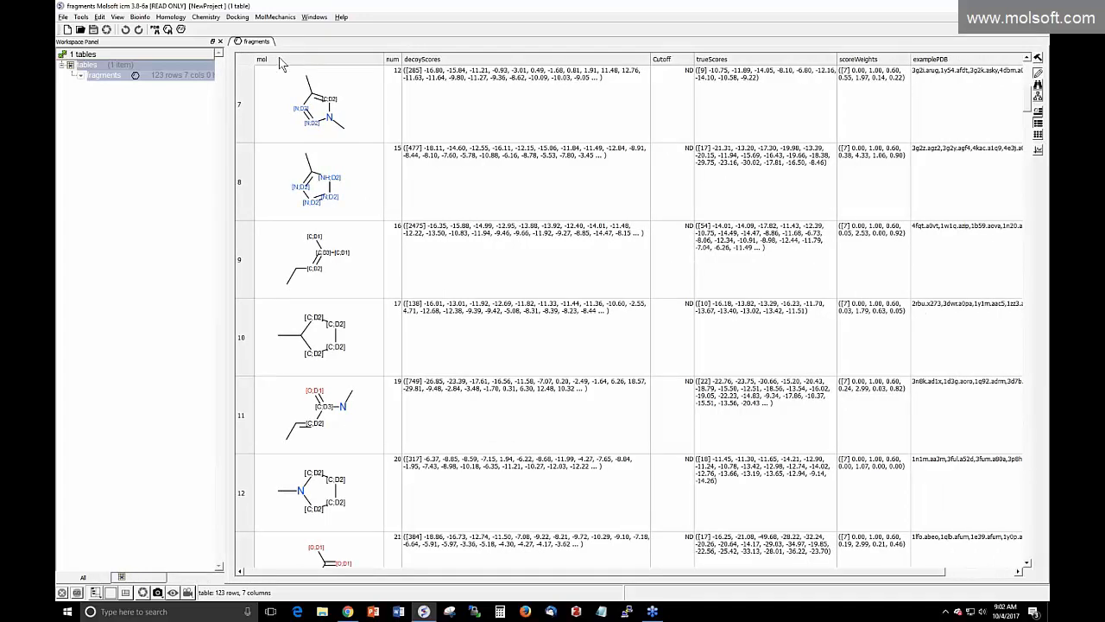
scroll(471, 144, up, 2)
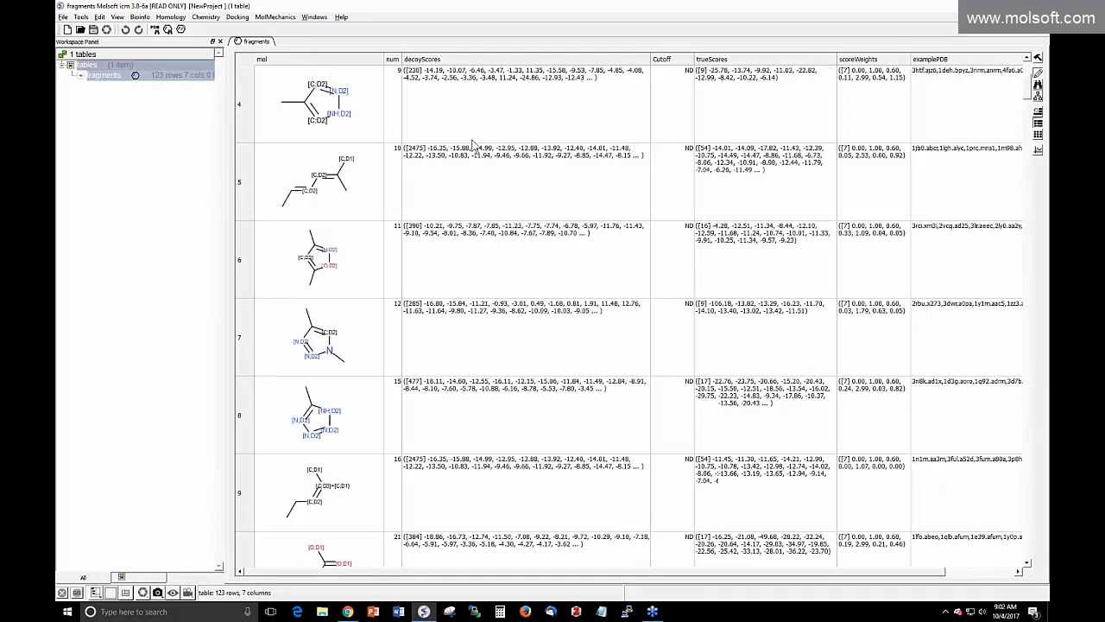
Calculate MolWeight, MolLogP, Nof_HBA and Nof_HBD property columns for every fragment
click(202, 18)
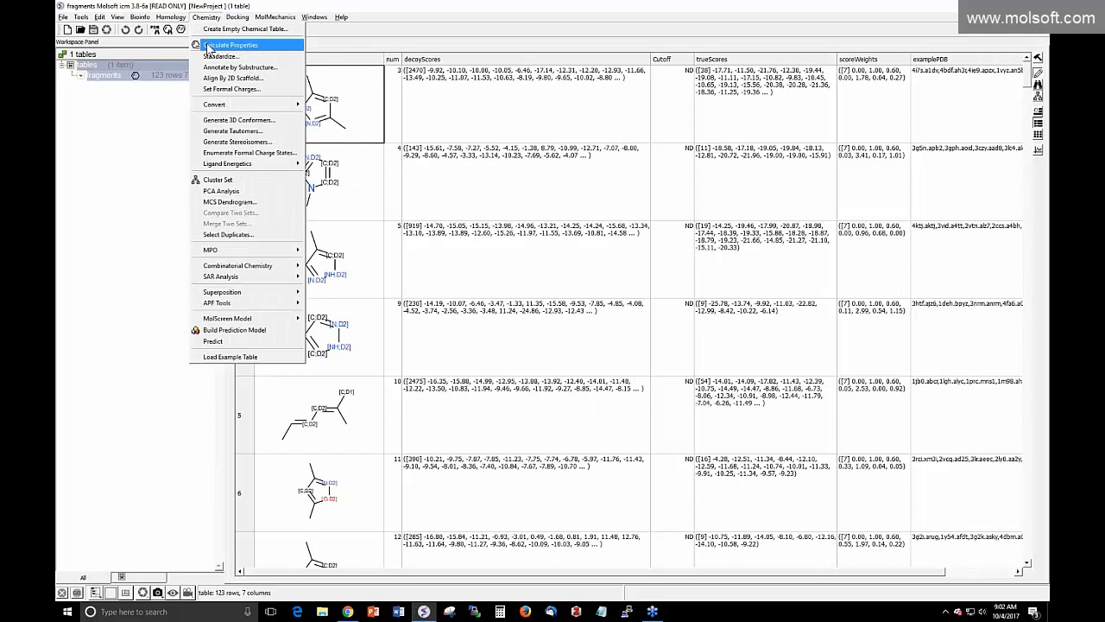
click(208, 49)
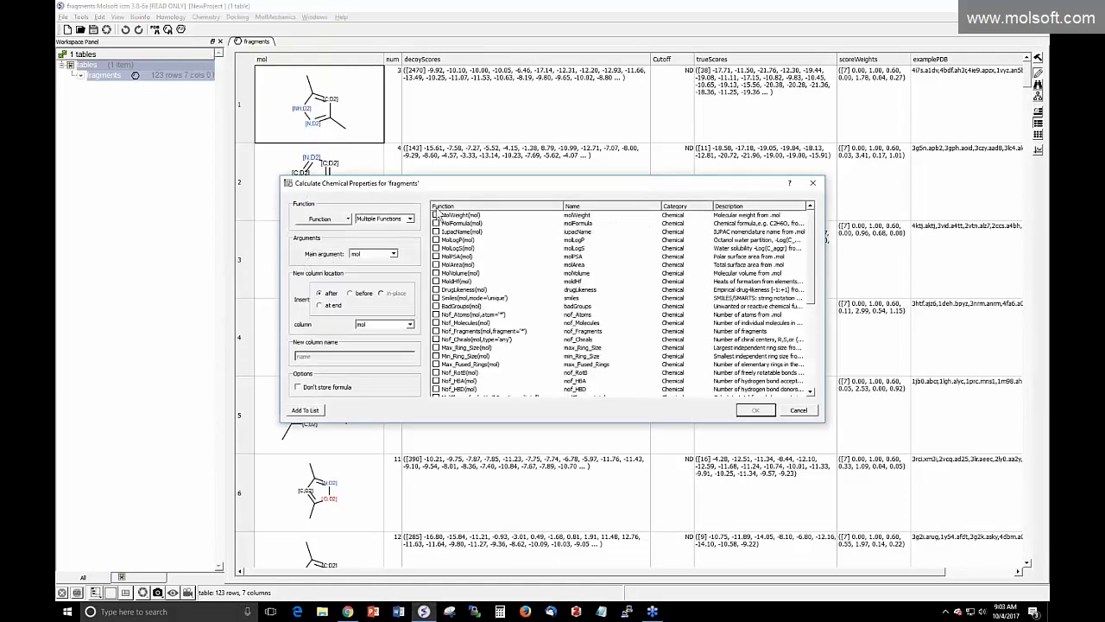
click(436, 215)
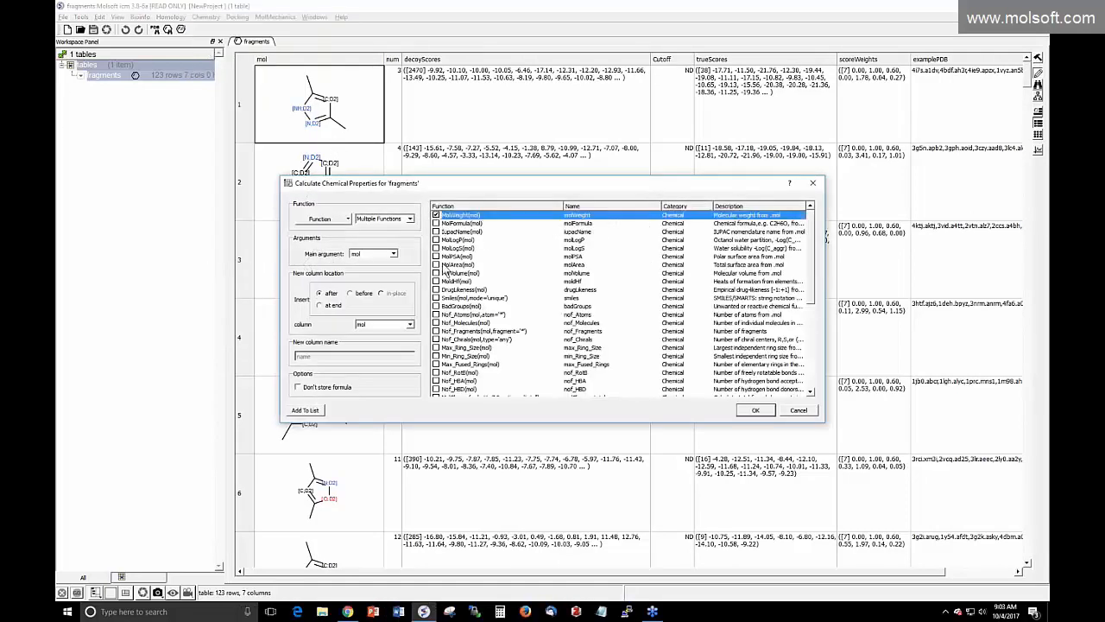
click(437, 239)
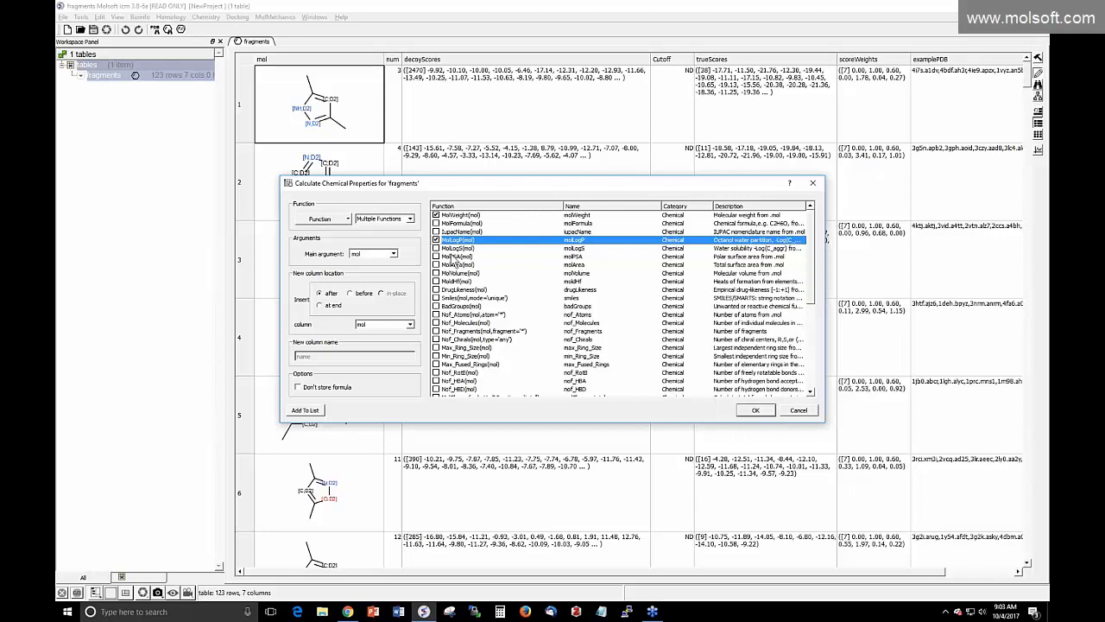
click(437, 380)
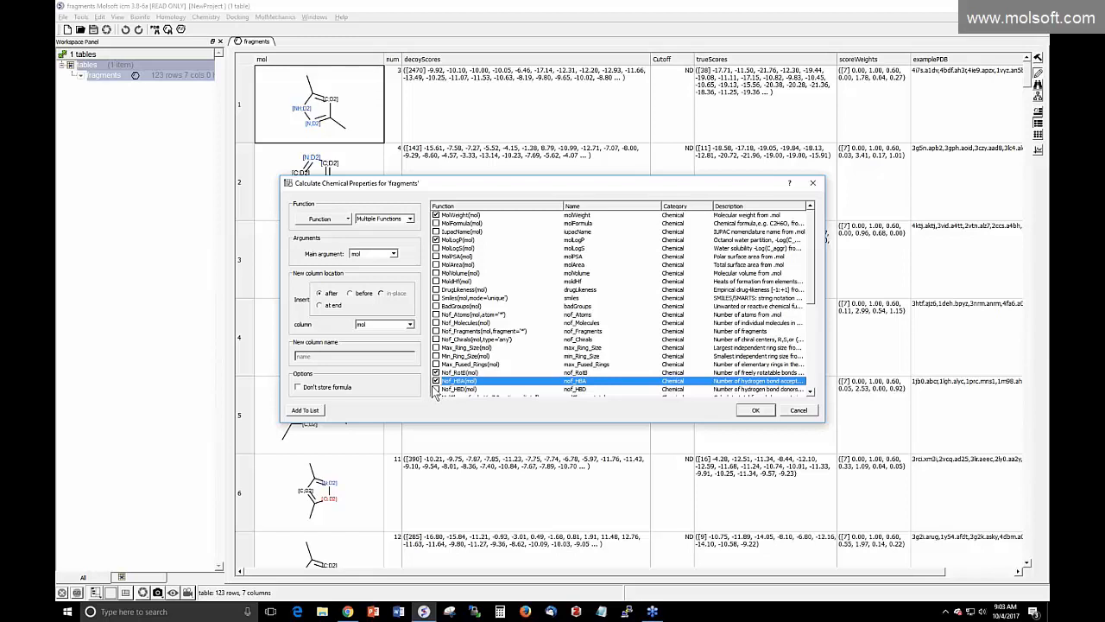
click(437, 390)
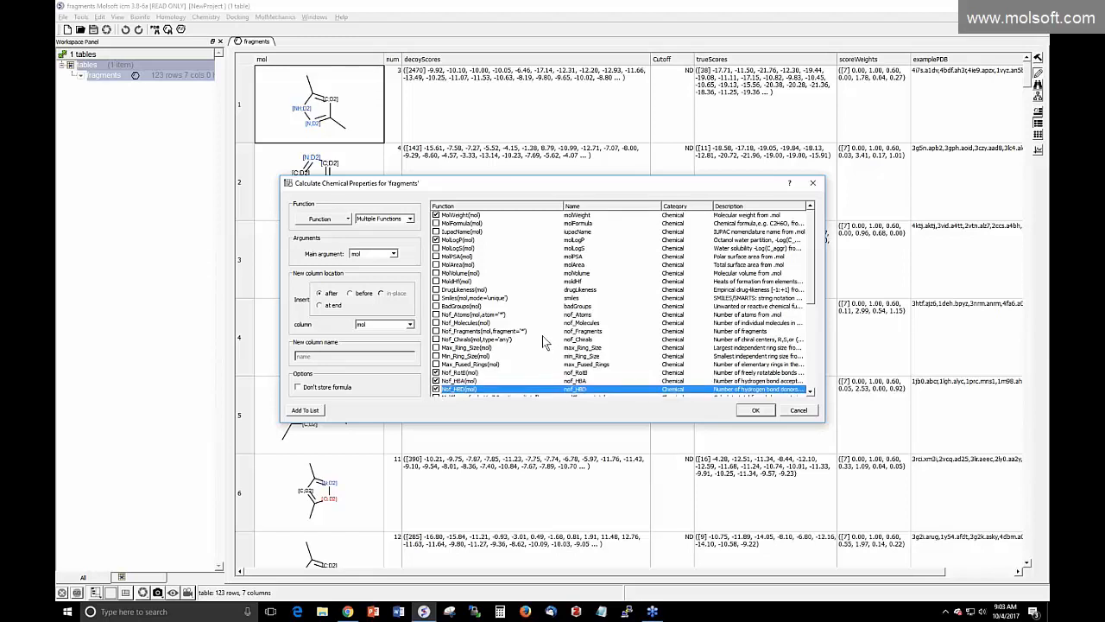
scroll(545, 339, down, 2)
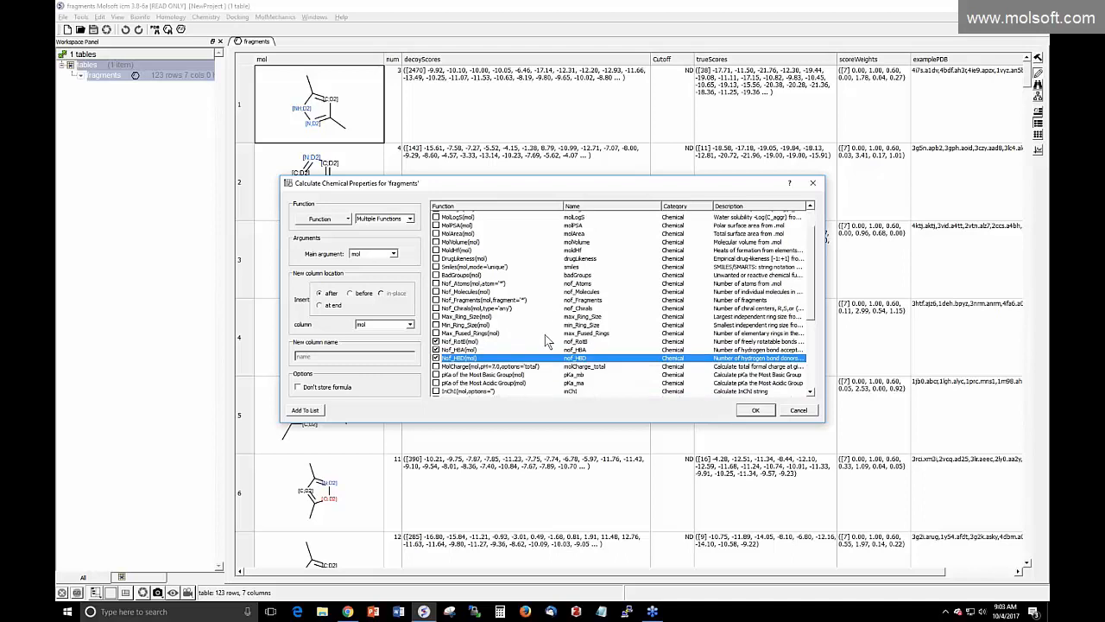
click(756, 412)
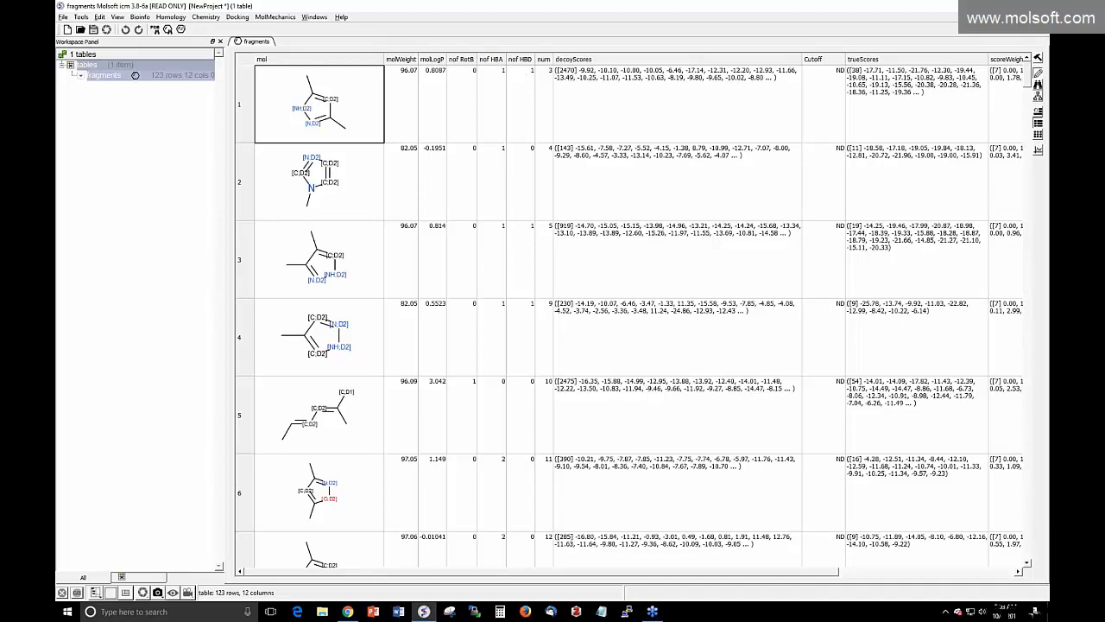
Show a column histogram of molWeight and enlarge it across the window
click(411, 61)
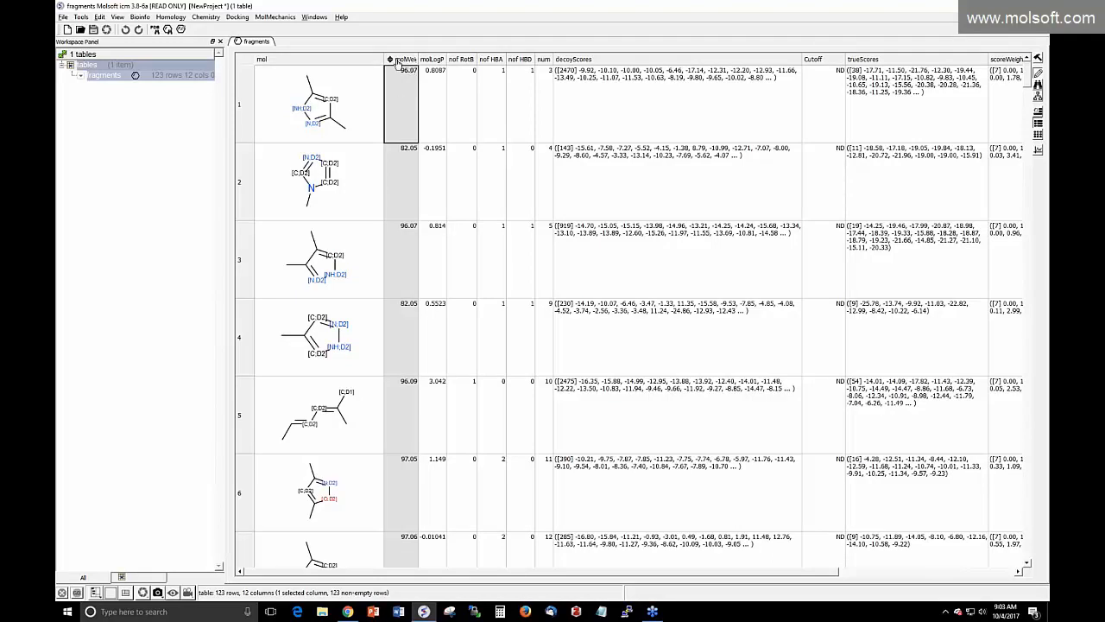
right_click(406, 60)
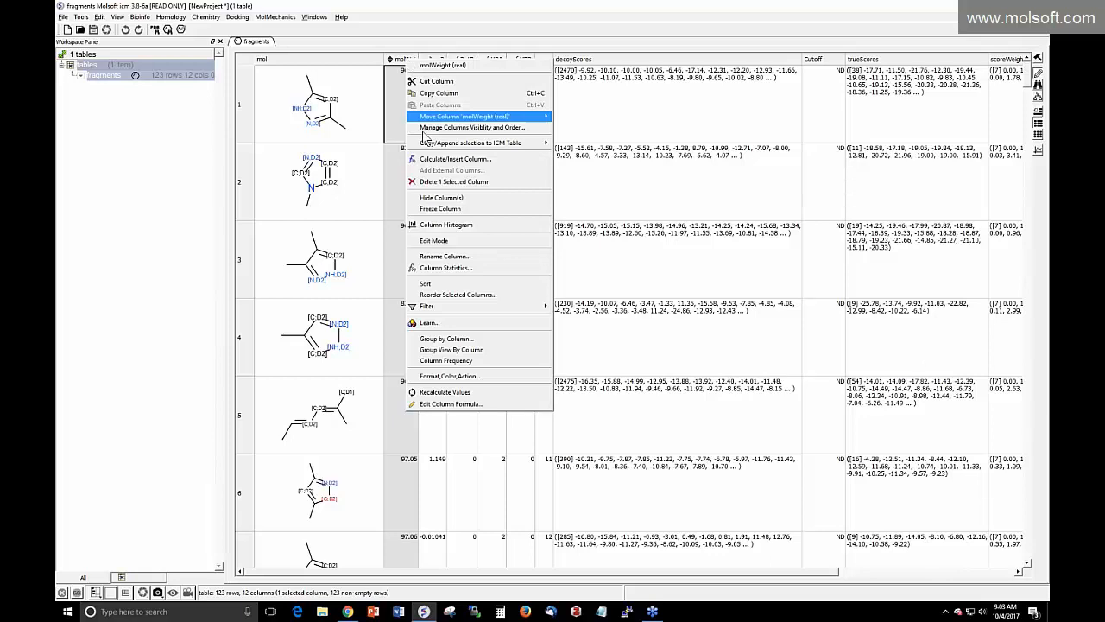
click(433, 225)
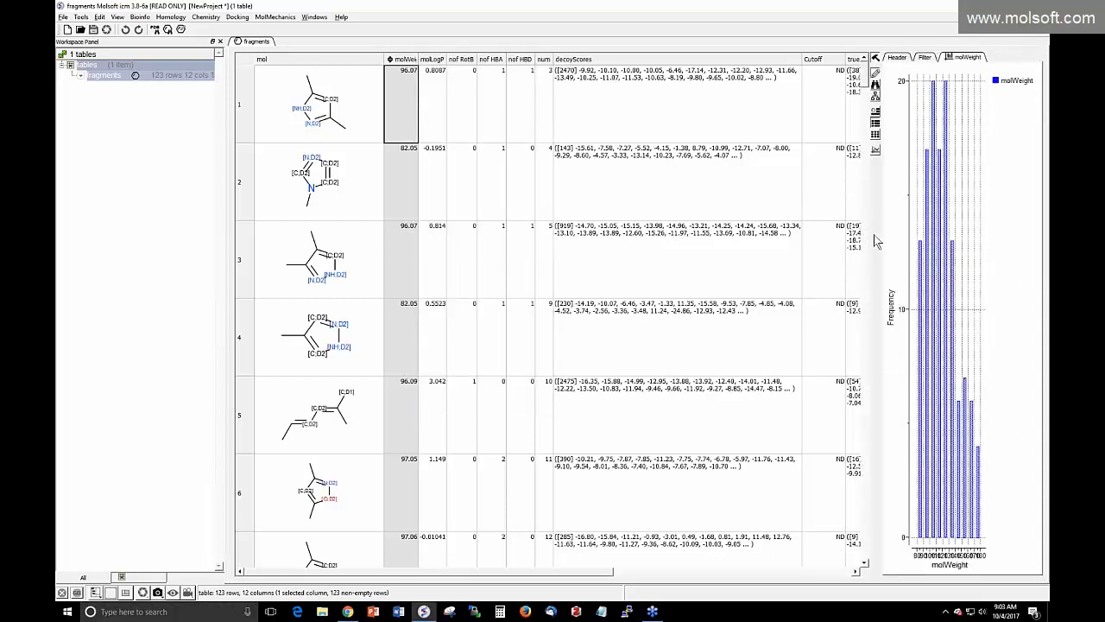
drag(839, 237, 399, 240)
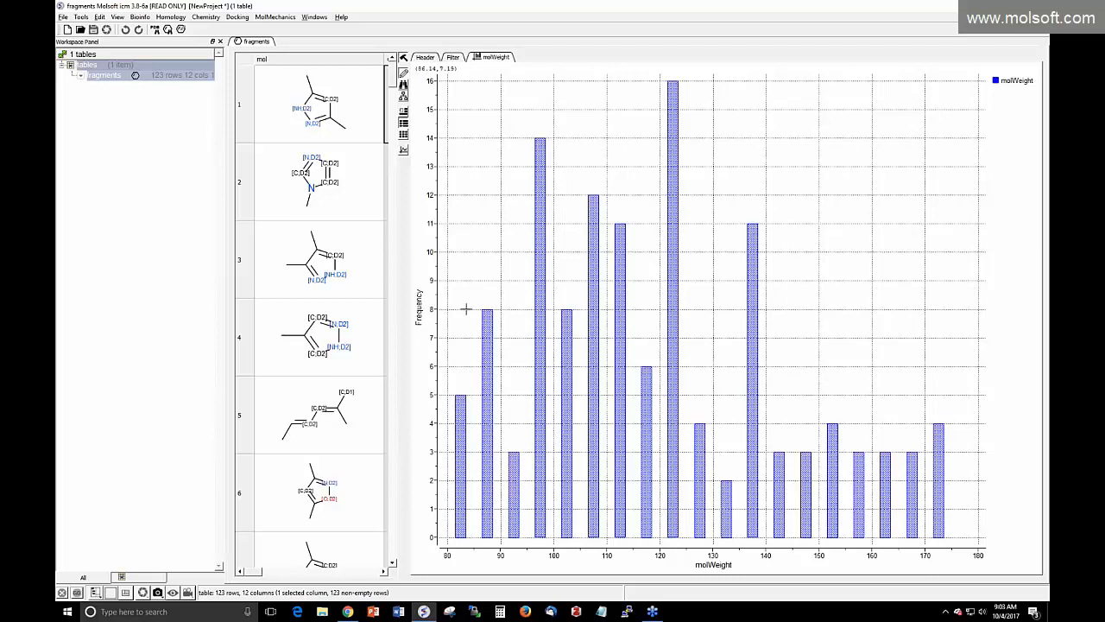
Select three low-weight histogram bars, restore the table columns, then clear the selection
drag(462, 304, 587, 526)
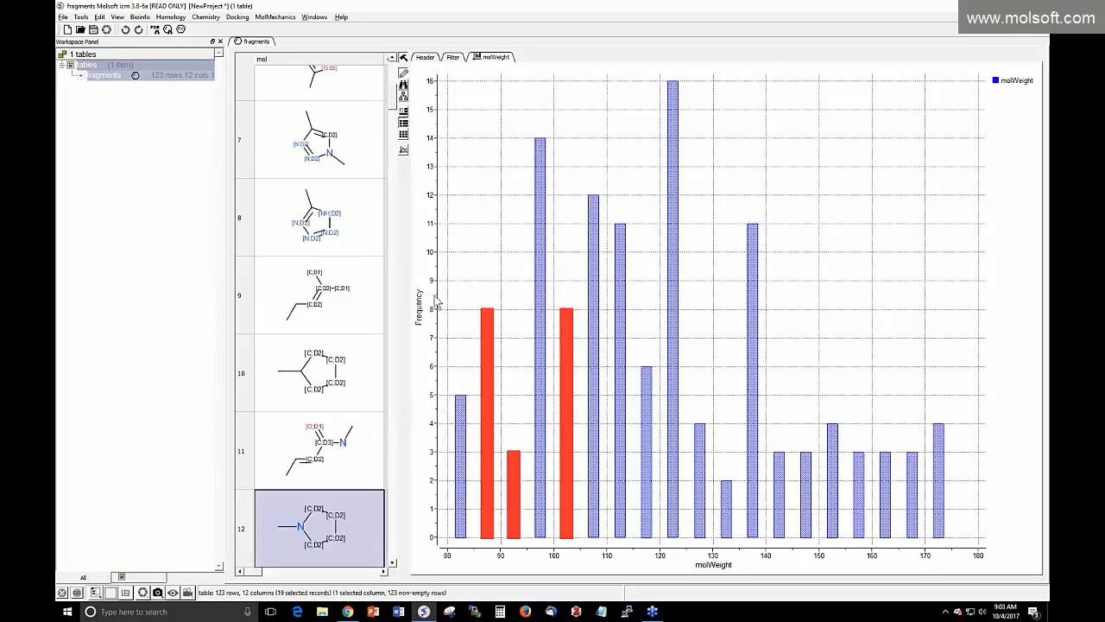
drag(408, 239, 658, 239)
click(708, 219)
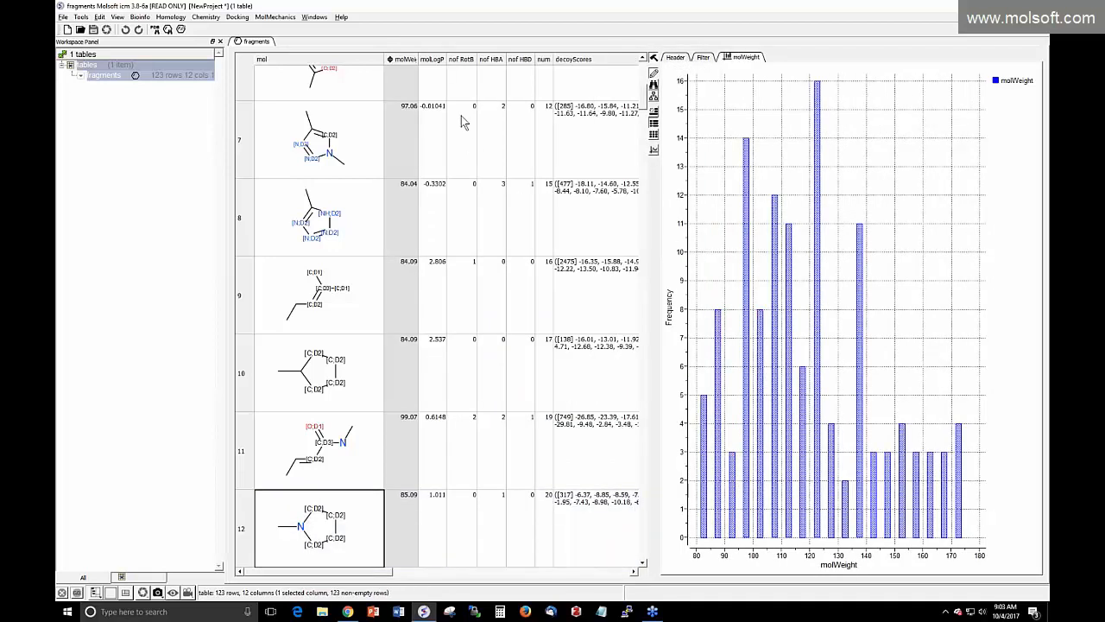
scroll(464, 124, up, 5)
Create a scatter plot with molWeight on X and molLogP on Y
click(654, 149)
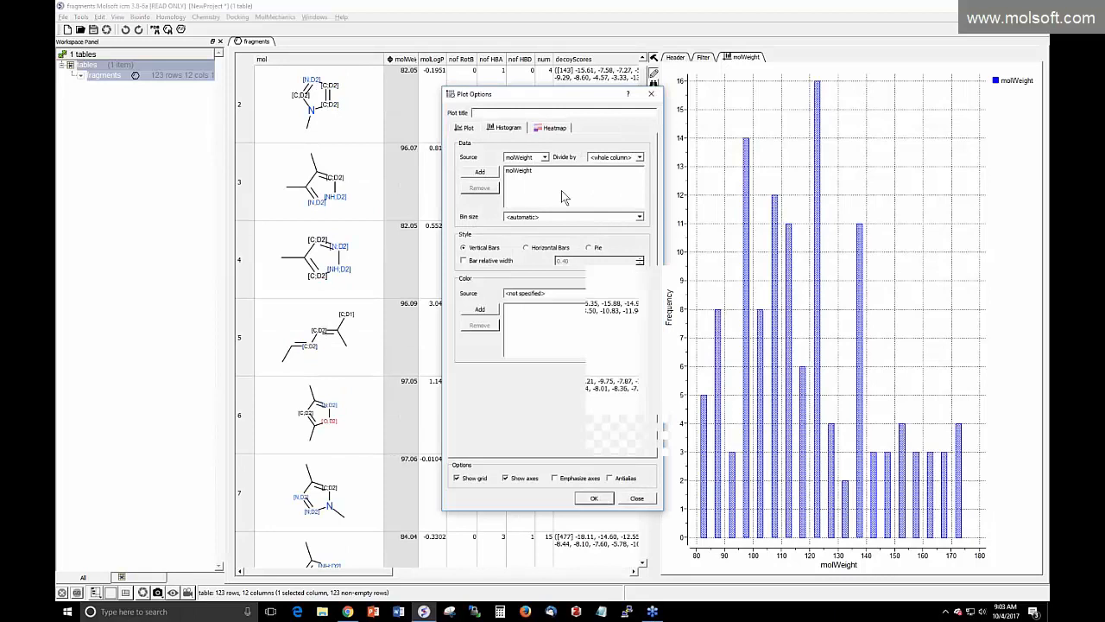
click(466, 129)
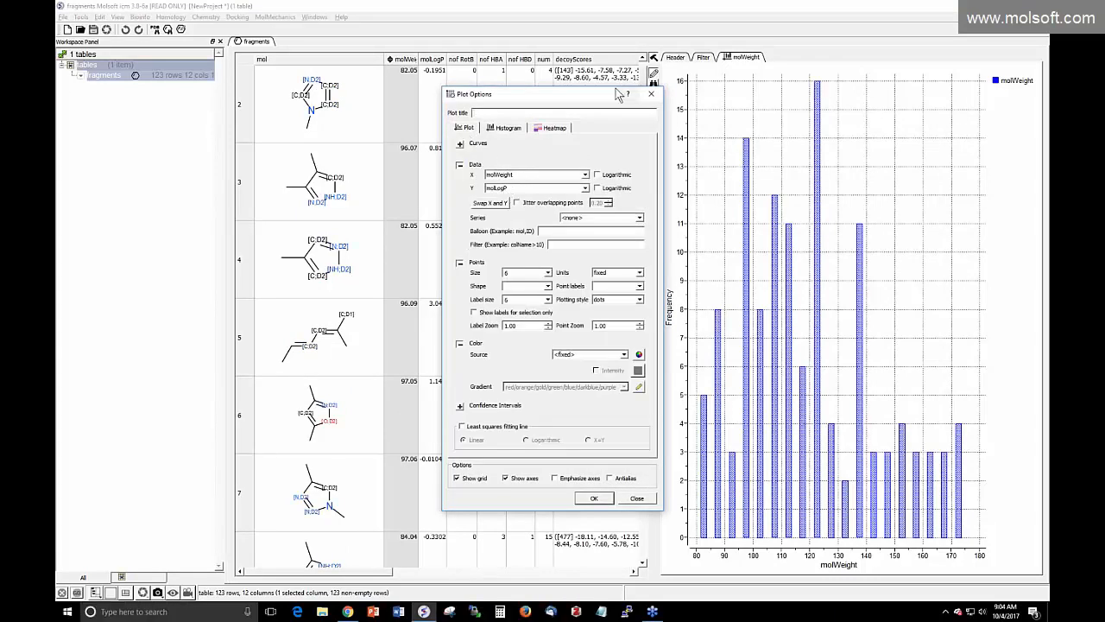
drag(618, 93, 491, 101)
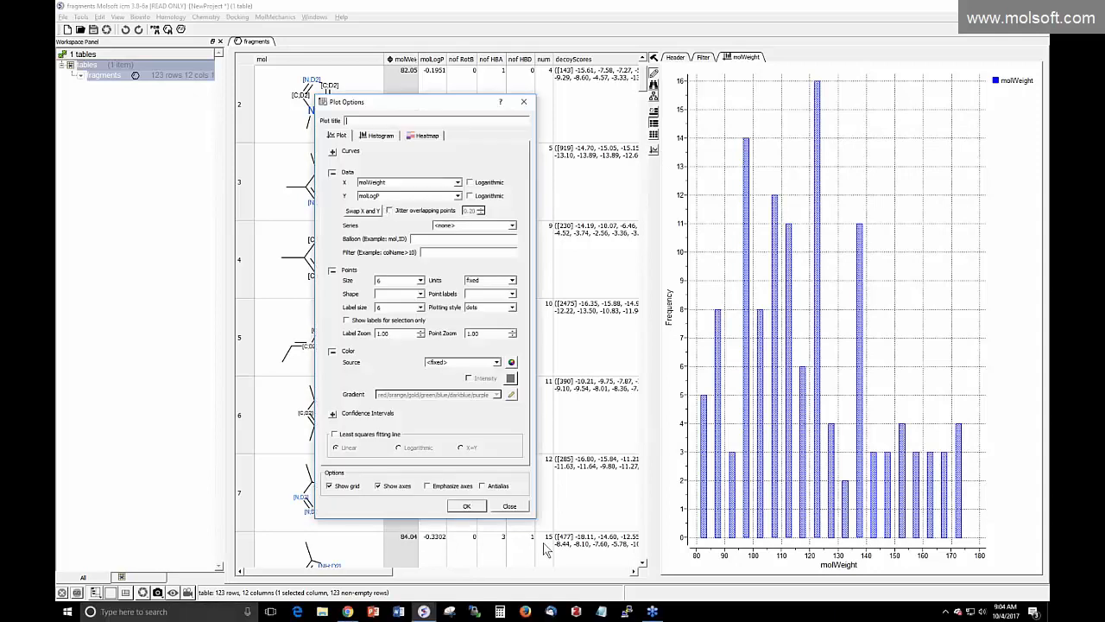
click(467, 507)
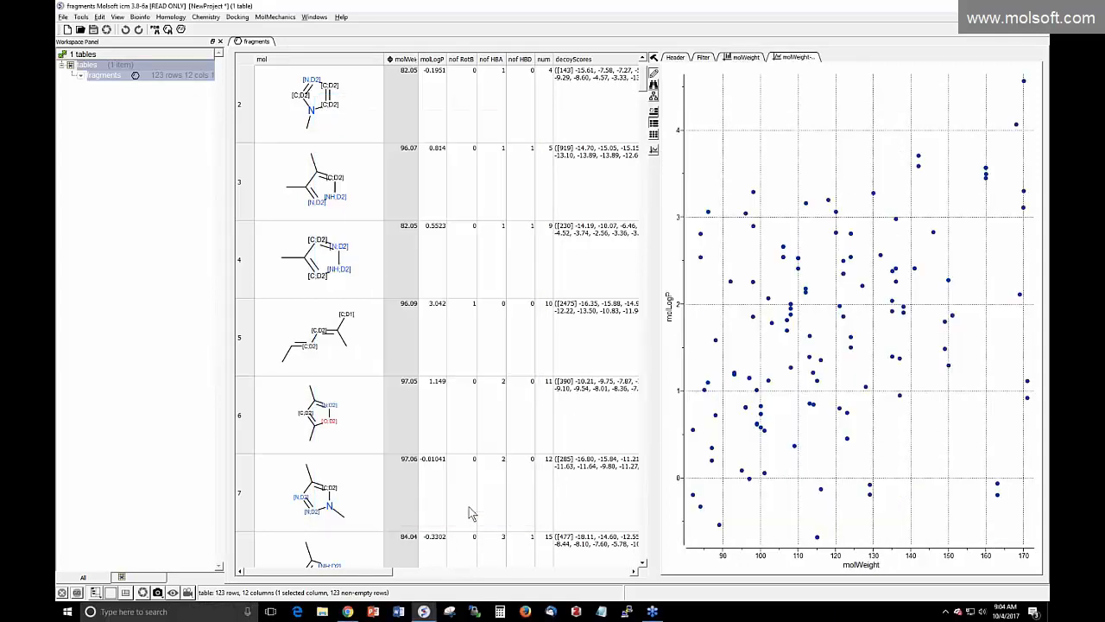
Size the scatter points by nof_RotB and colour them by nof_HBA
right_click(760, 248)
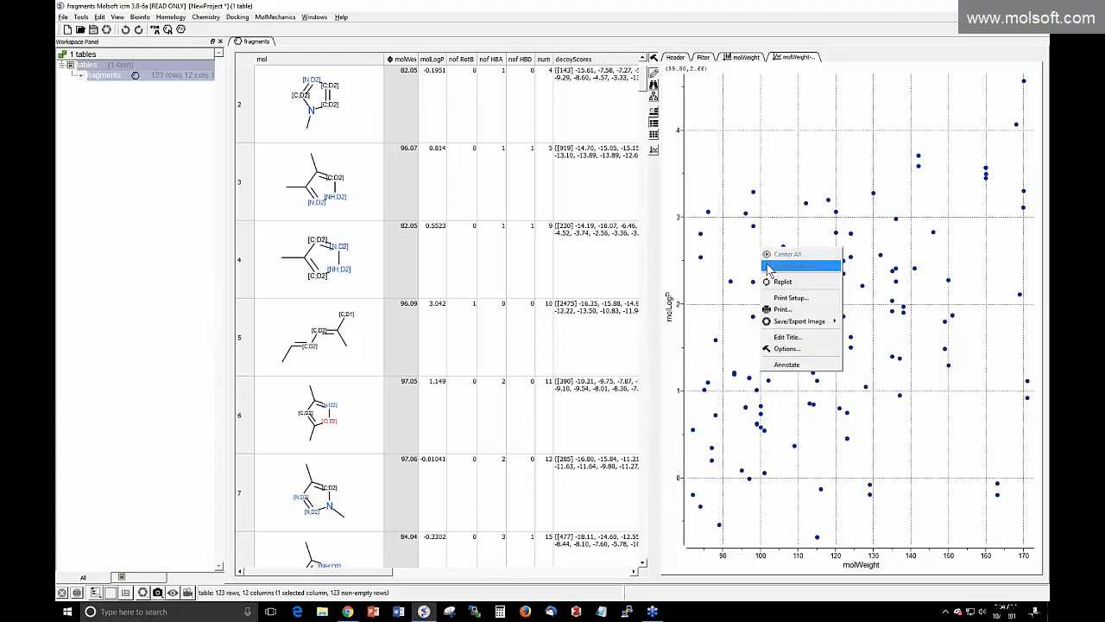
click(786, 348)
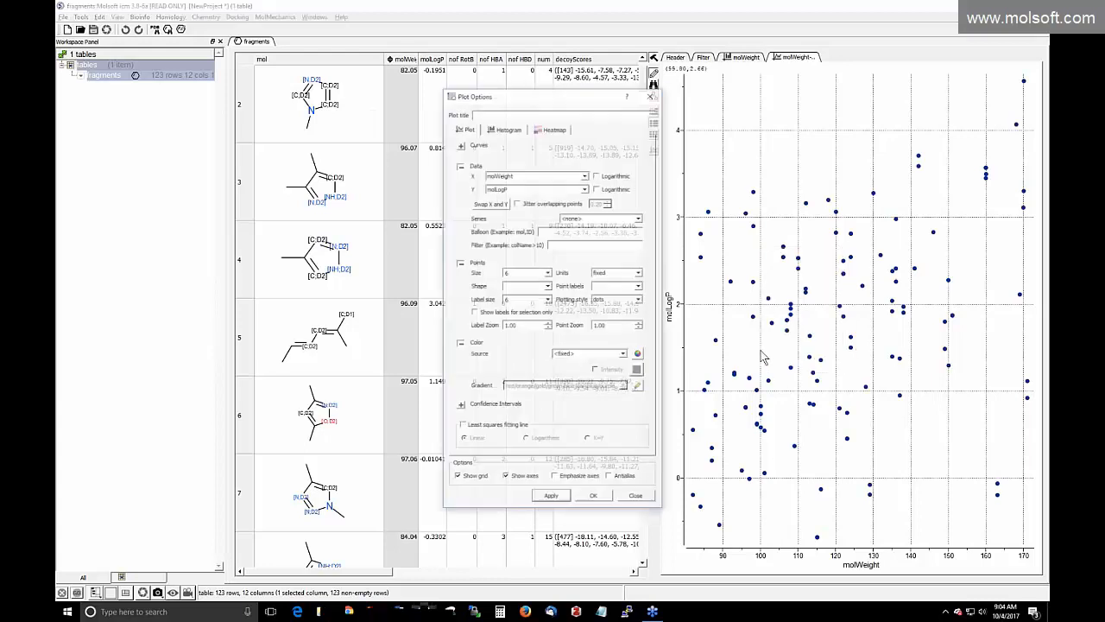
click(546, 275)
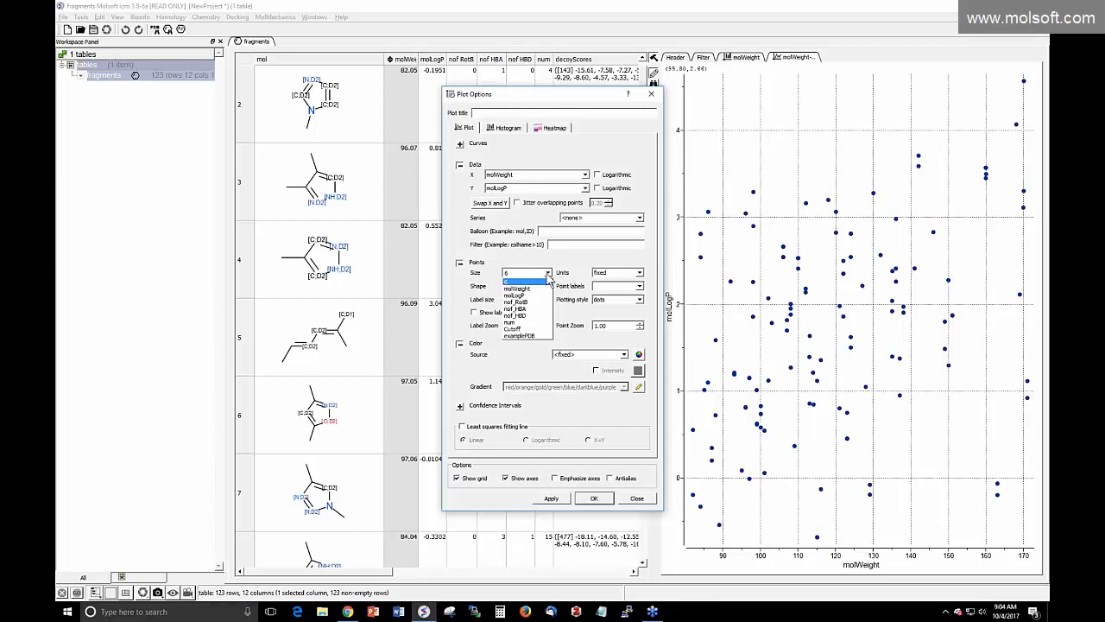
click(528, 301)
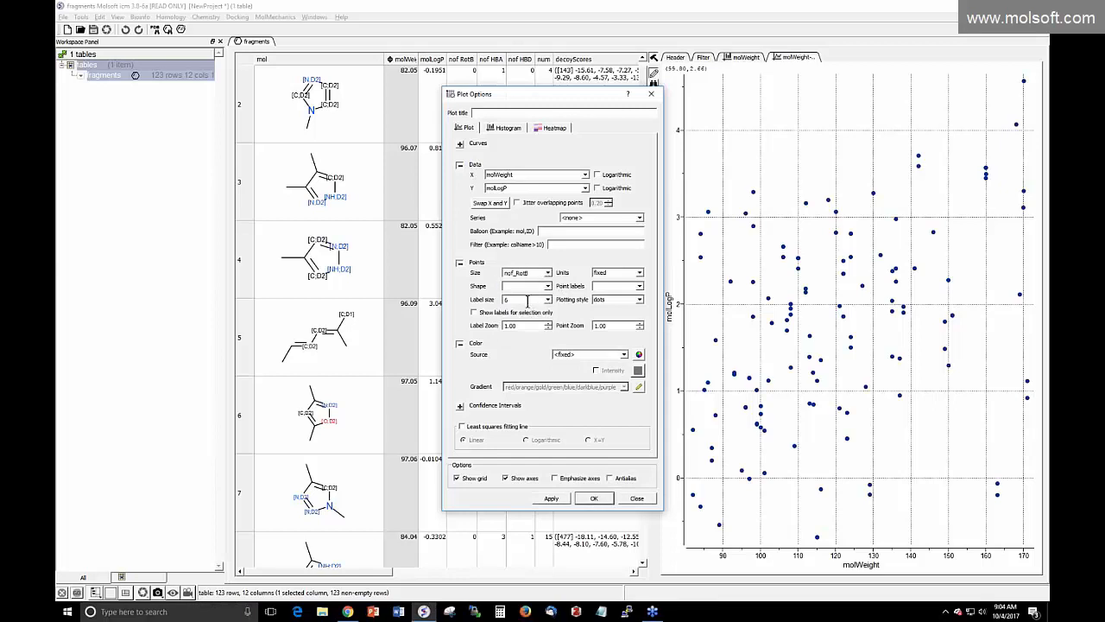
click(551, 499)
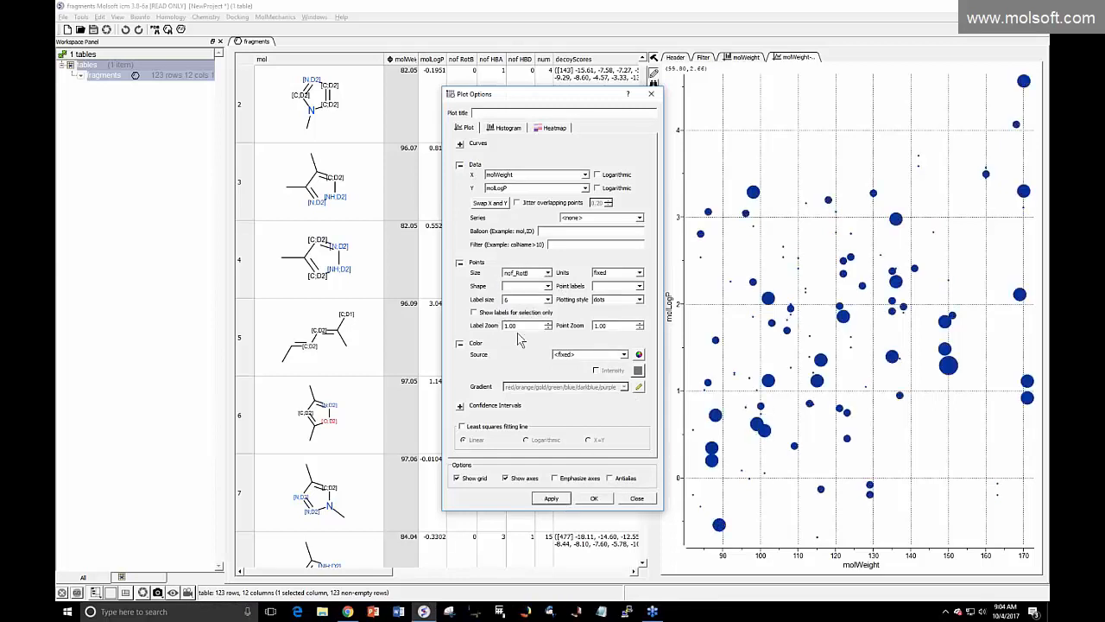
click(576, 356)
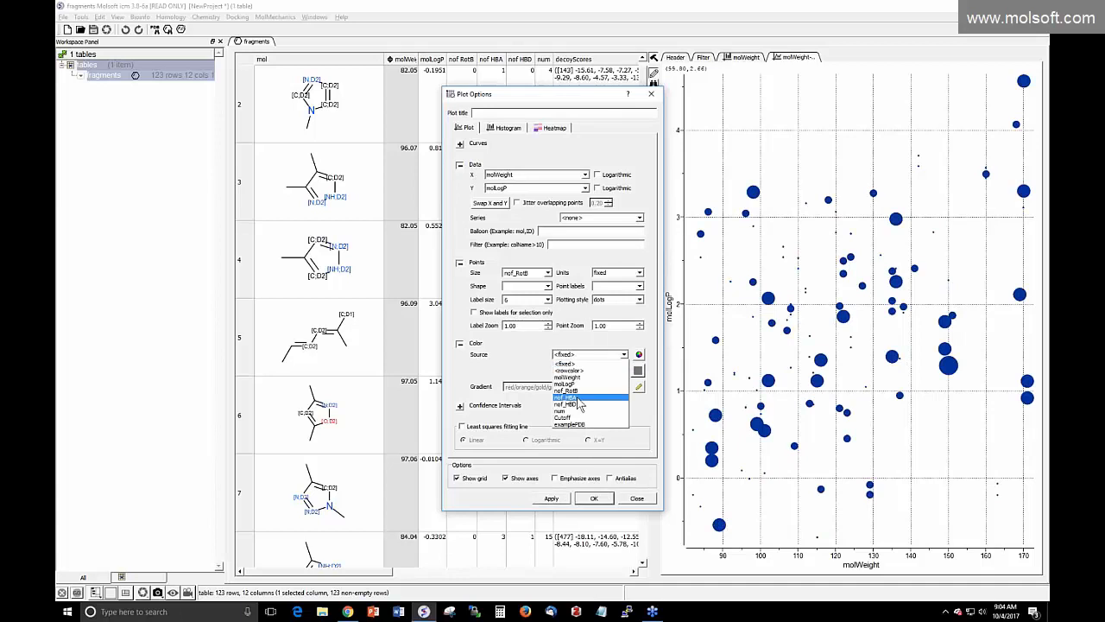
click(580, 398)
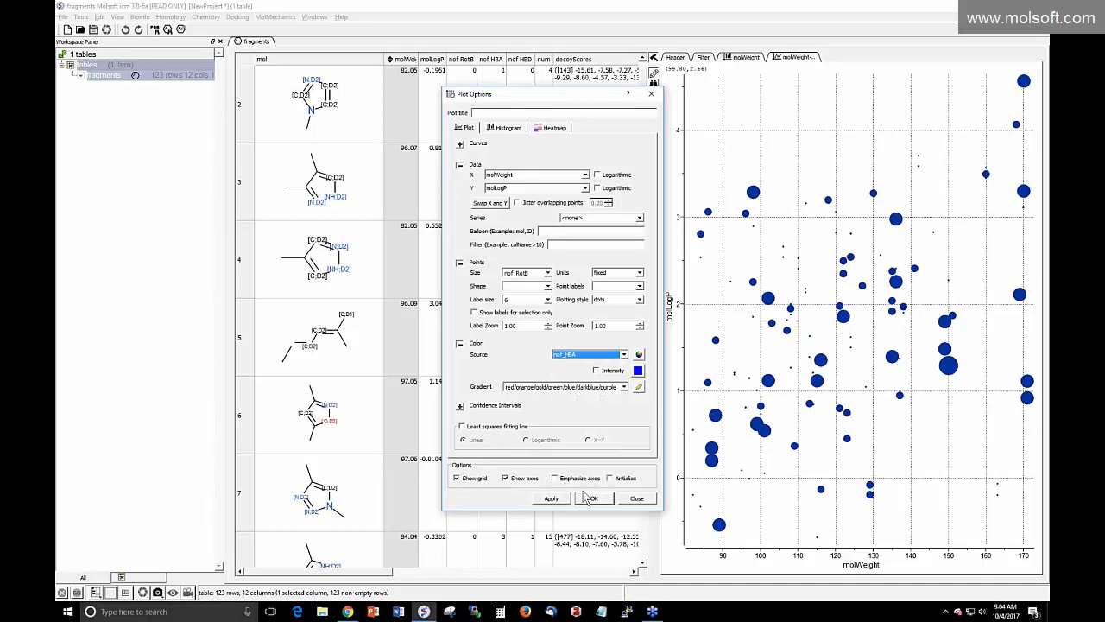
click(551, 498)
click(592, 499)
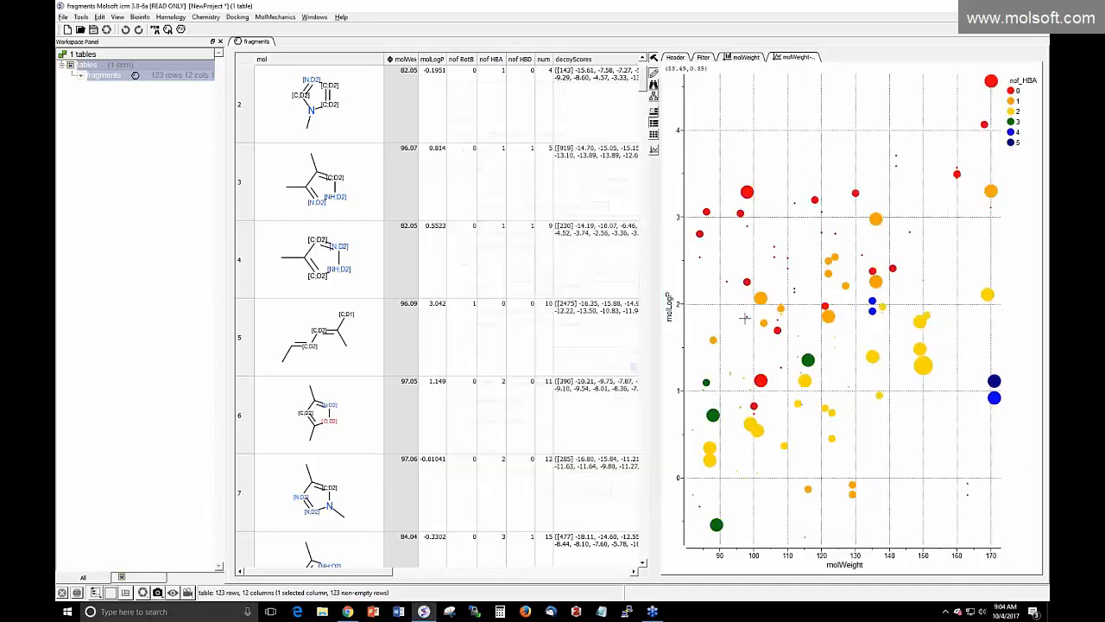
drag(746, 313, 878, 380)
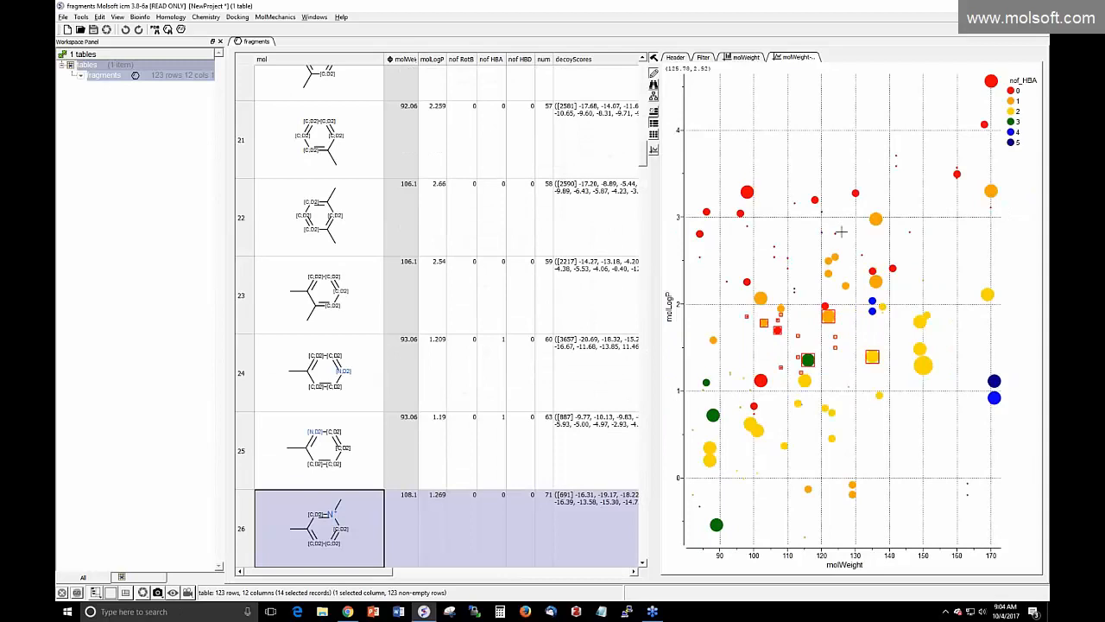
drag(839, 221, 947, 326)
drag(772, 145, 926, 264)
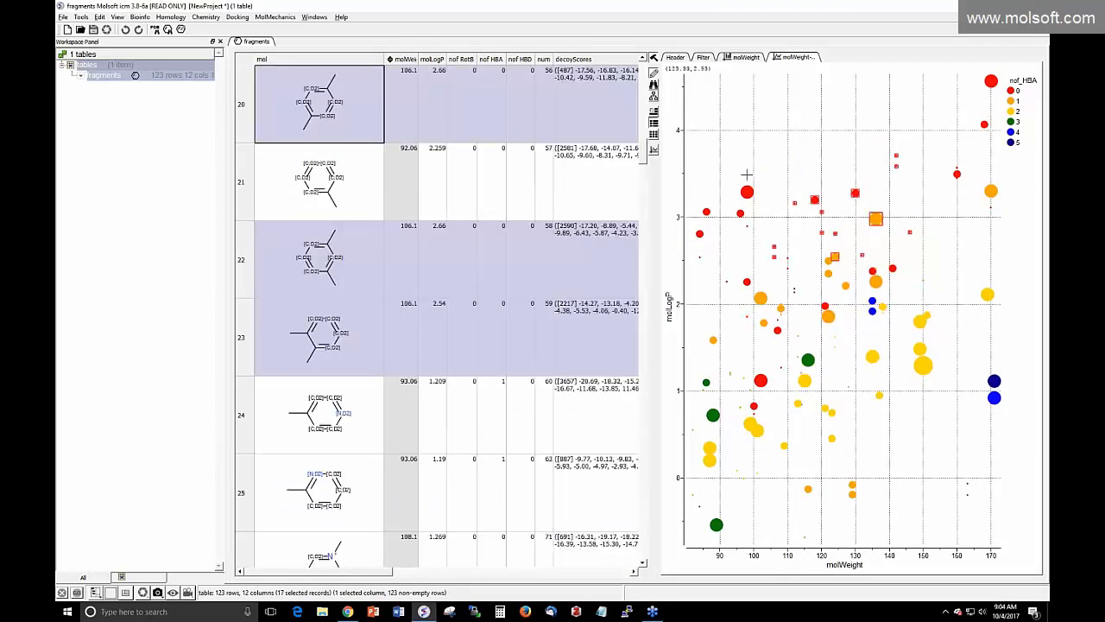
drag(643, 148, 641, 68)
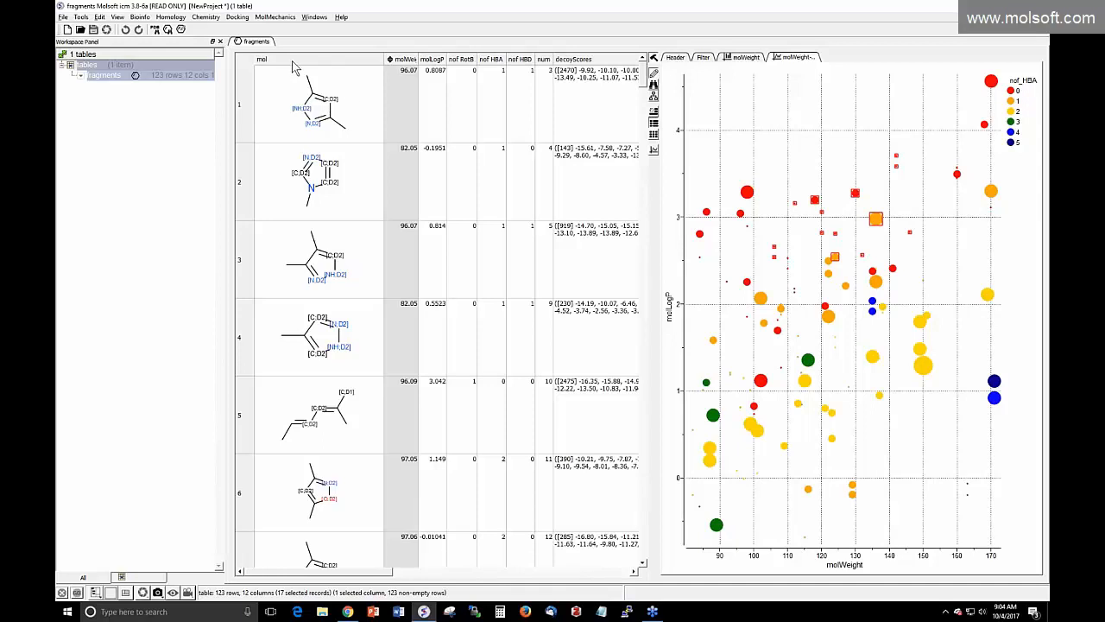
click(403, 103)
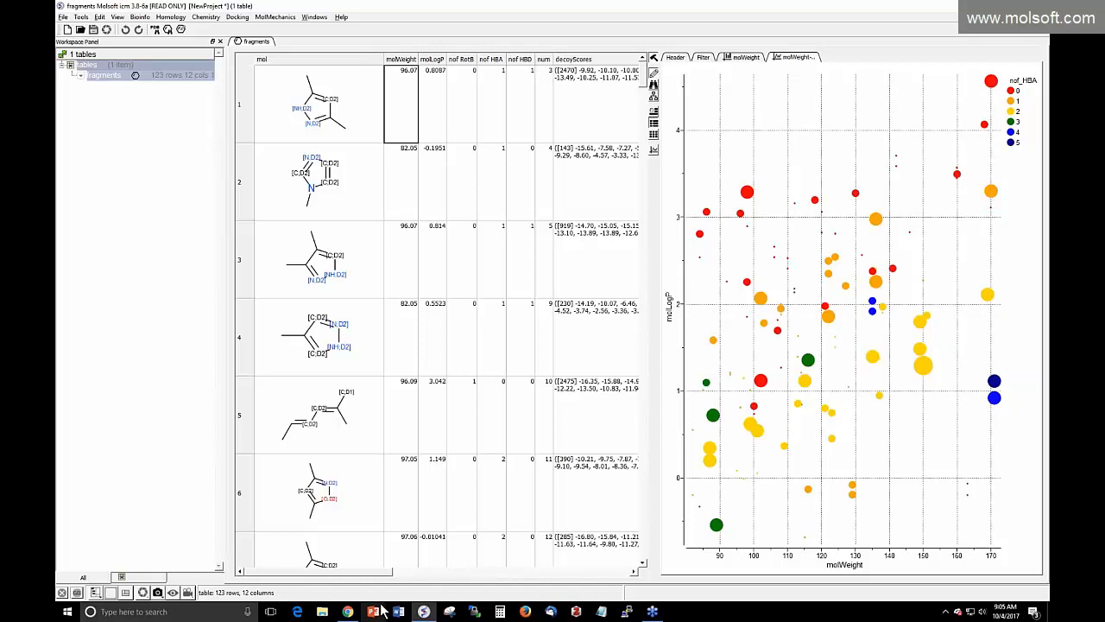
Delete all workspace items, then load PDB entry 1rek via the PDB Search field
click(101, 18)
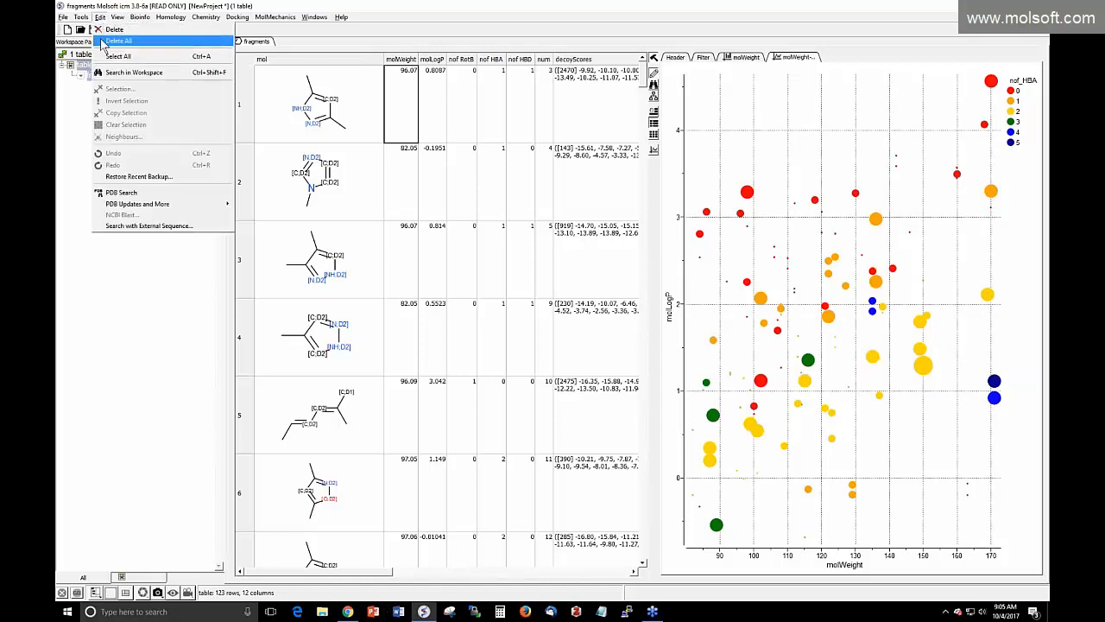
click(100, 42)
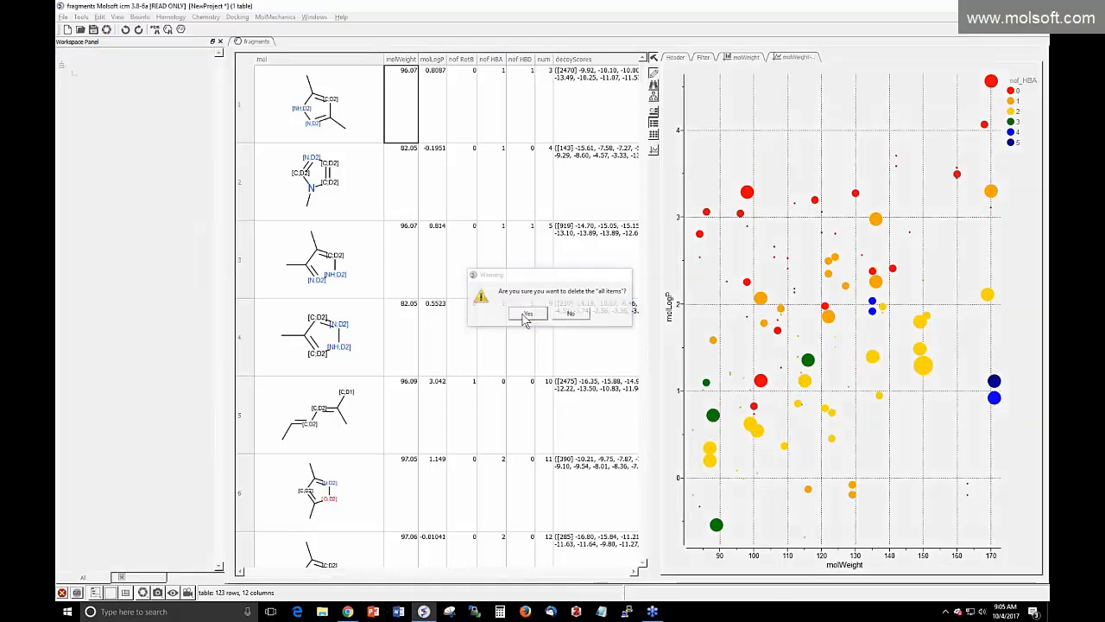
click(526, 316)
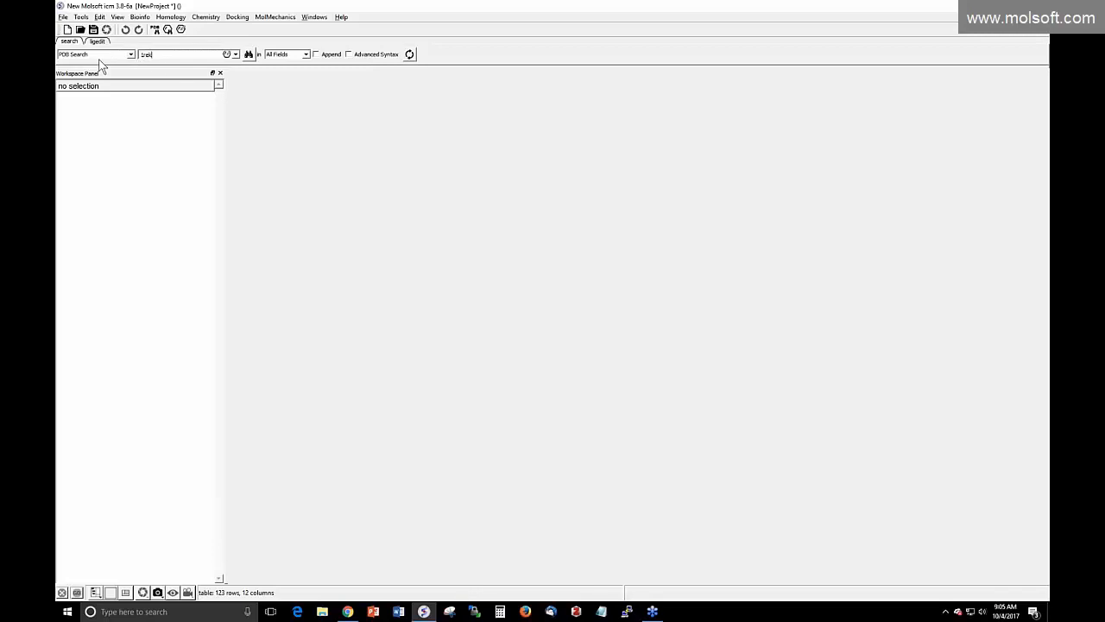
double_click(157, 54)
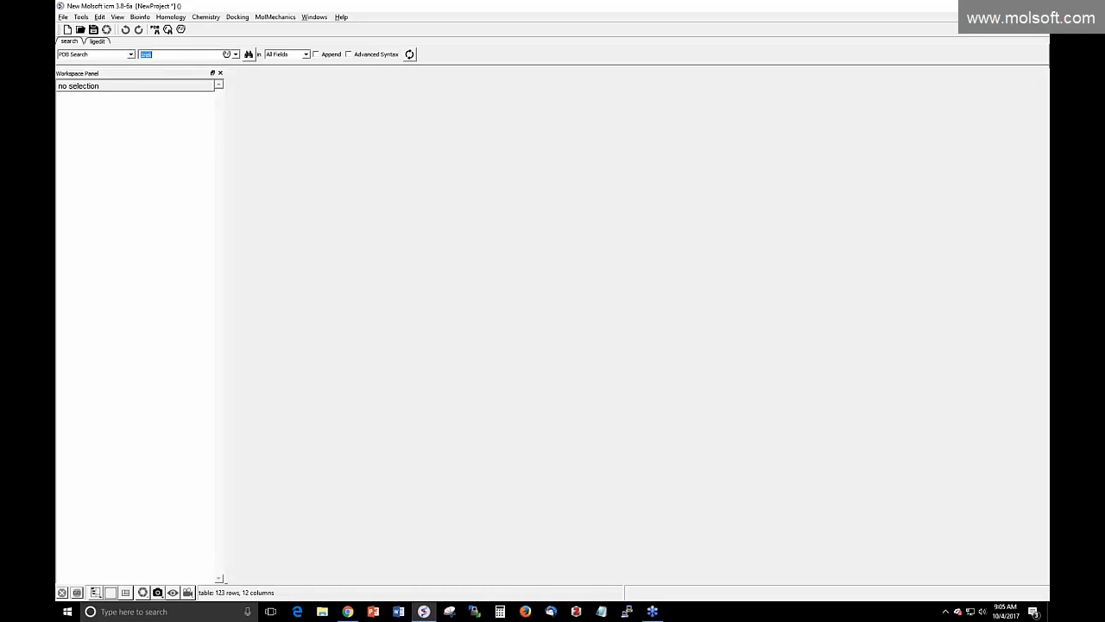
click(248, 54)
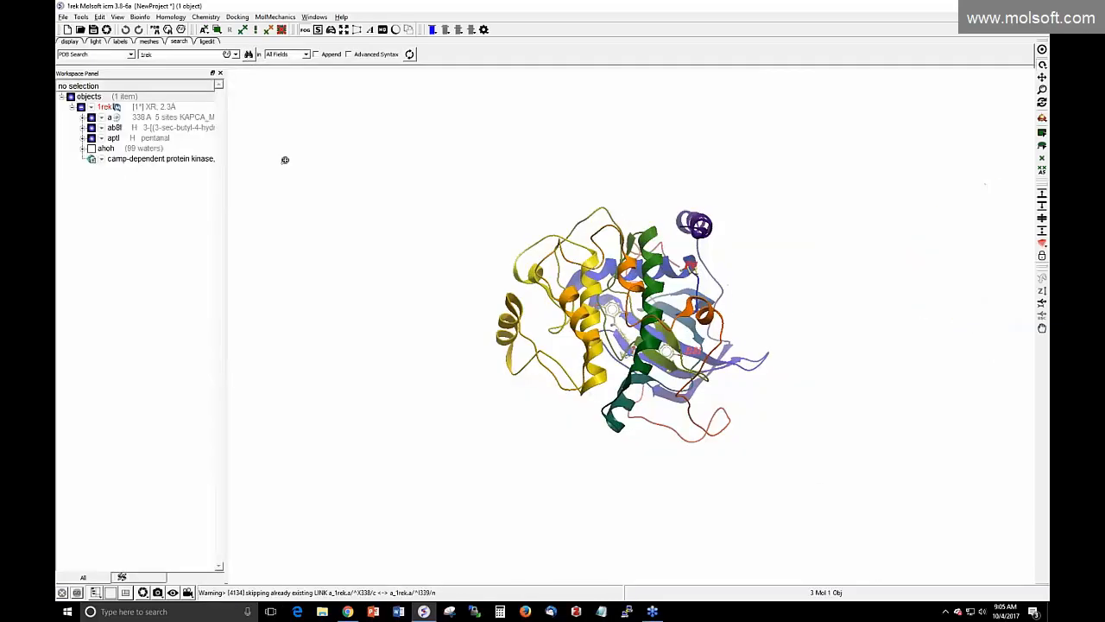
Rotate and zoom the 1rek structure onto the ligand-binding cleft between its lobes
drag(376, 350, 696, 196)
drag(301, 336, 264, 290)
drag(433, 385, 469, 320)
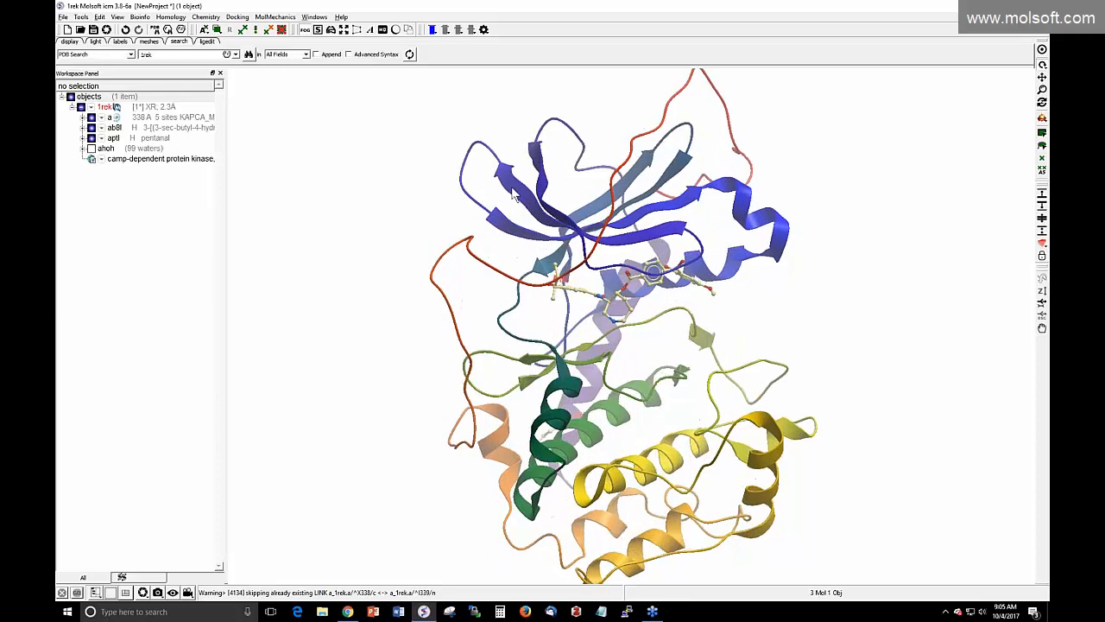
drag(537, 231, 557, 216)
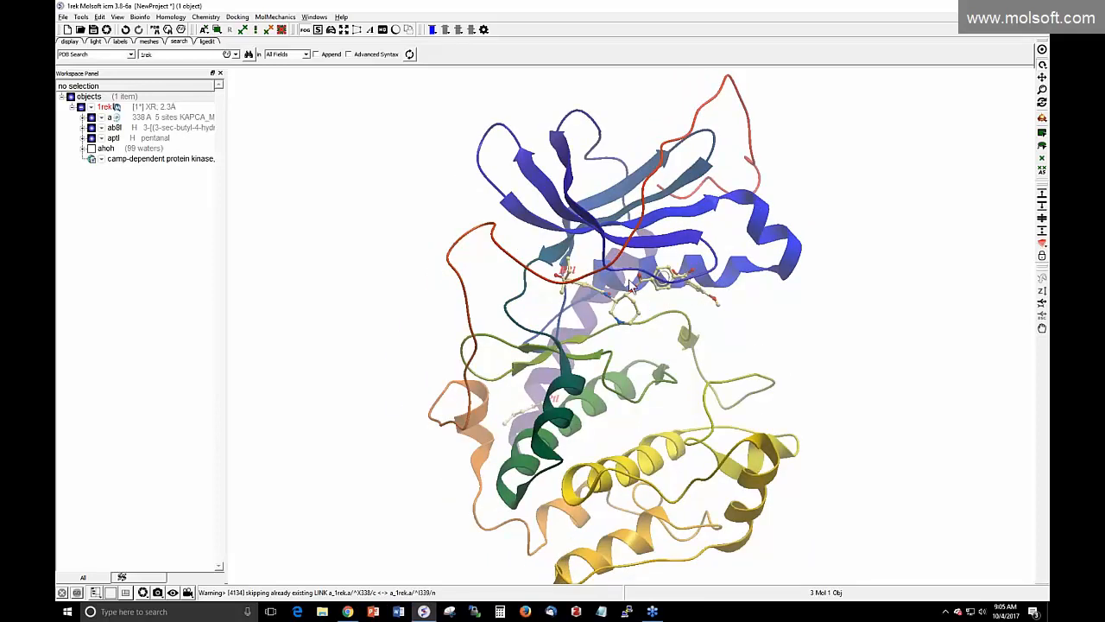
drag(654, 301, 625, 295)
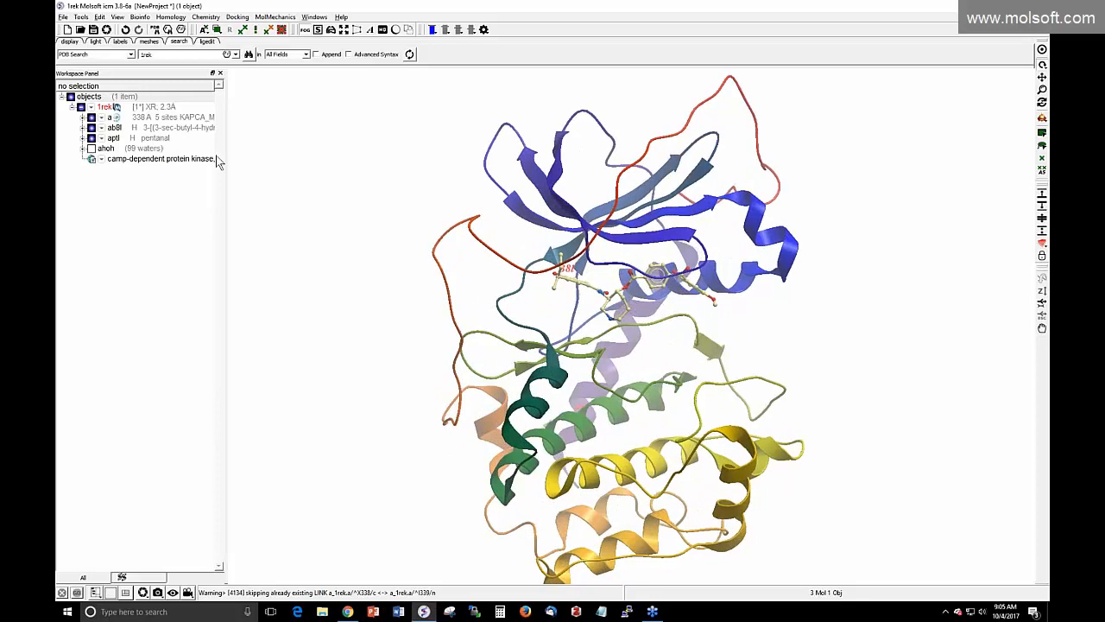
scroll(267, 297, up, 5)
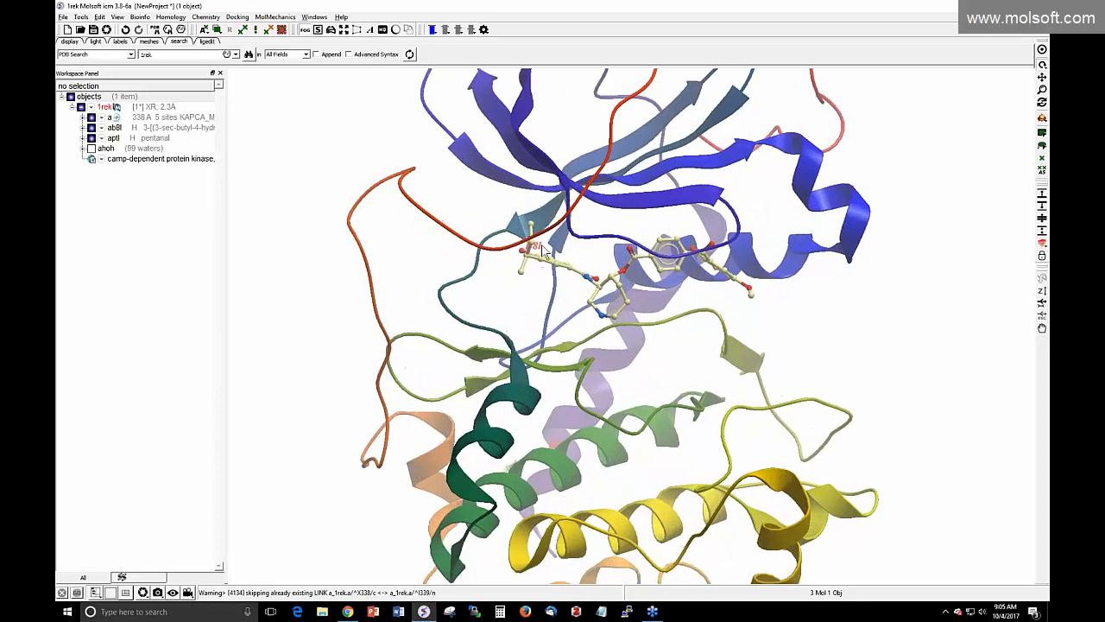
Move ab8l into its own object, and delete the 99 waters and the aptl ligand
right_click(148, 131)
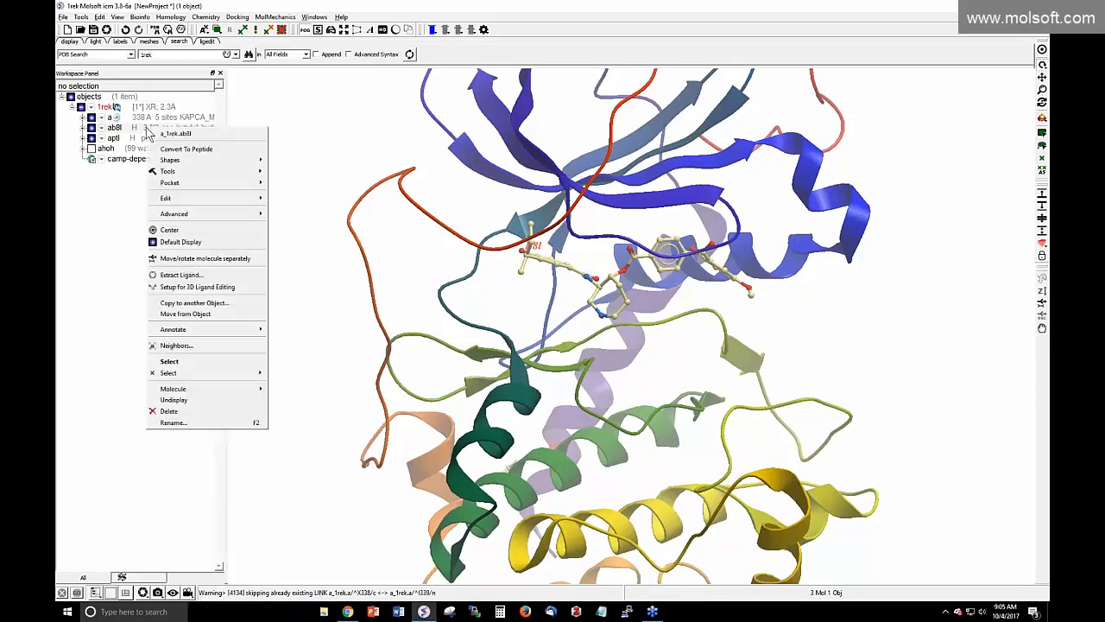
click(181, 315)
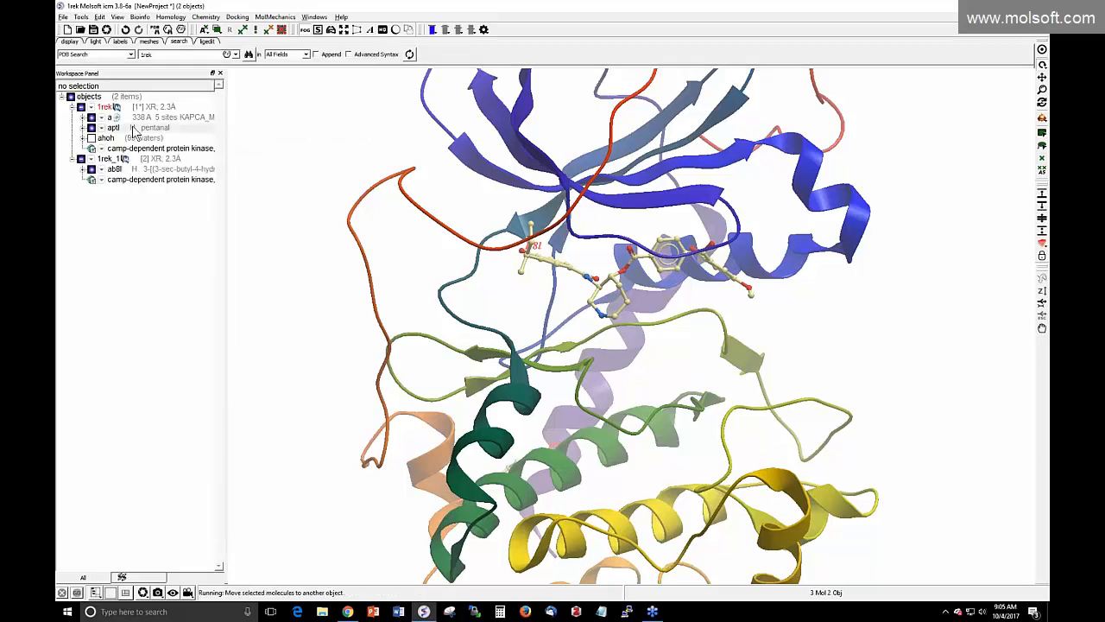
right_click(118, 142)
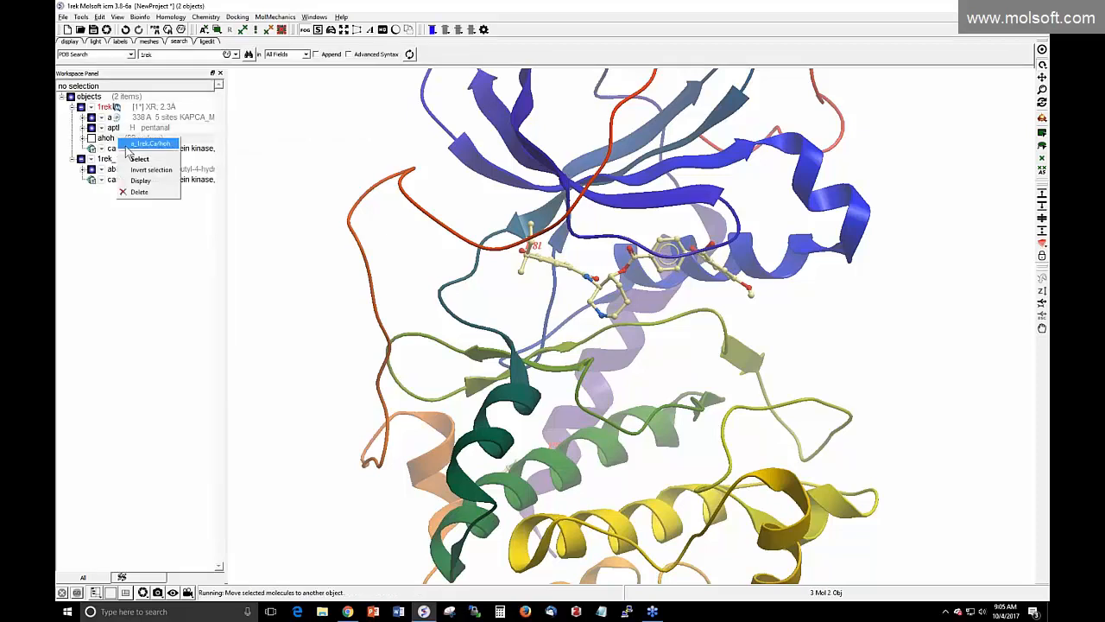
click(143, 191)
click(520, 318)
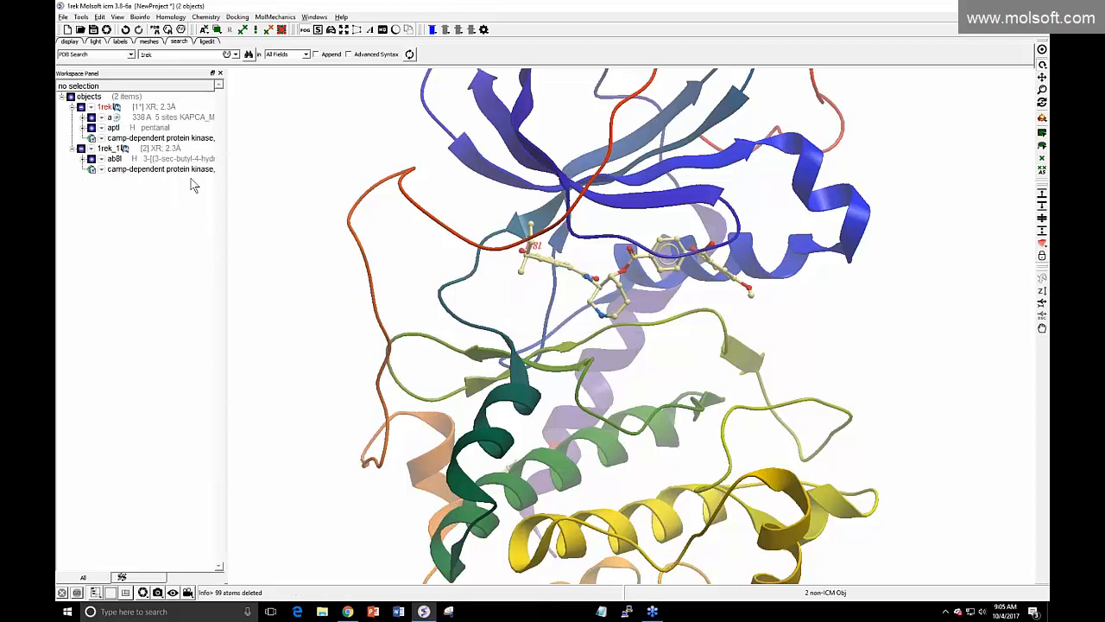
right_click(152, 139)
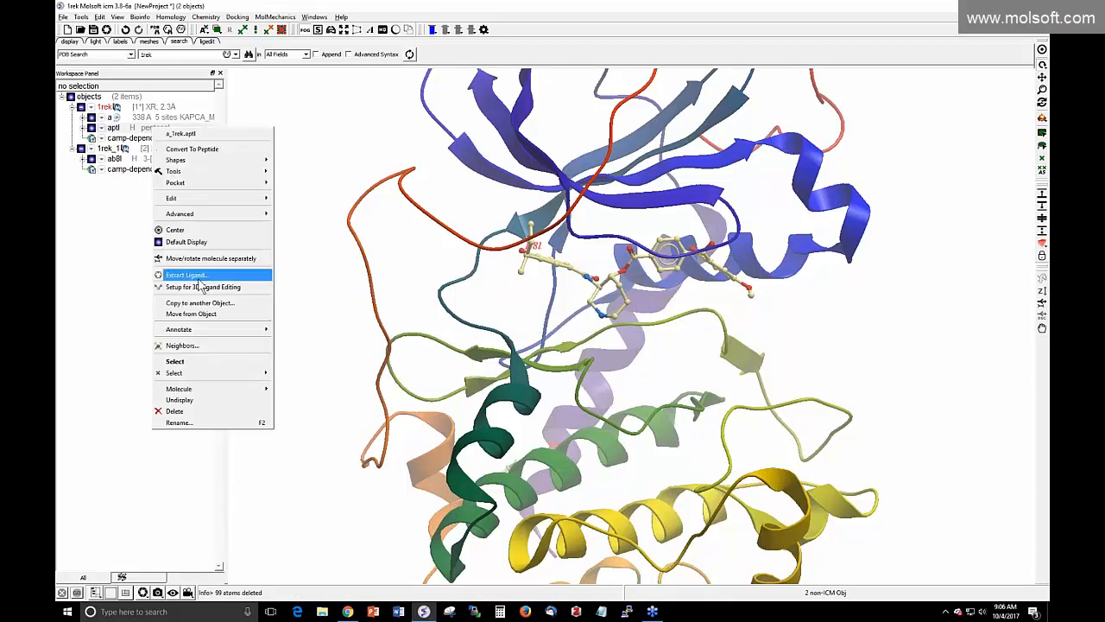
click(177, 411)
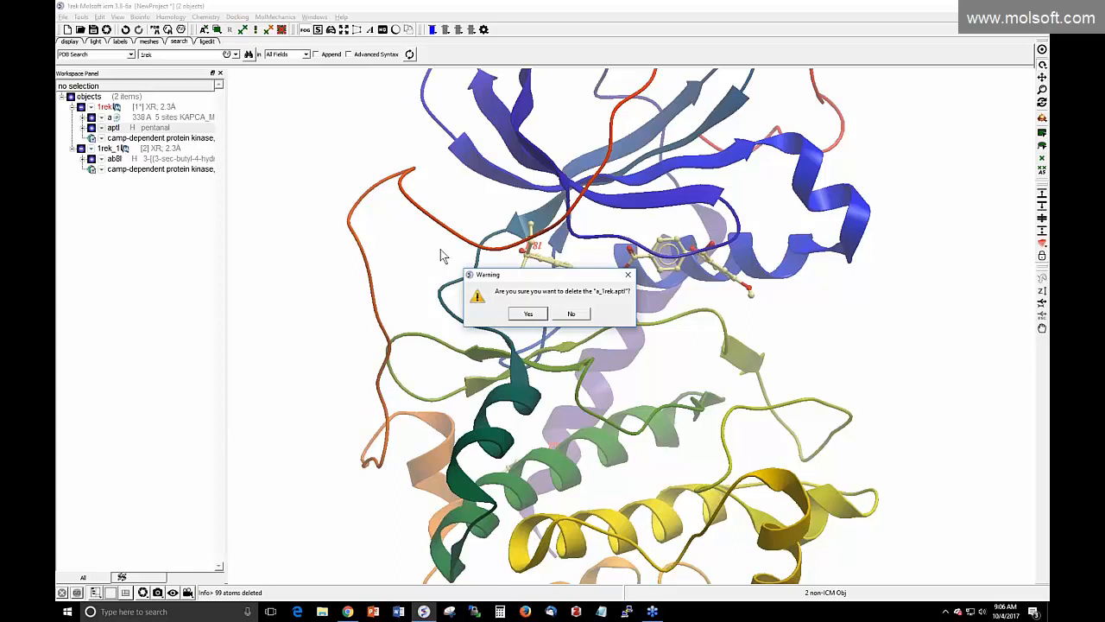
click(528, 314)
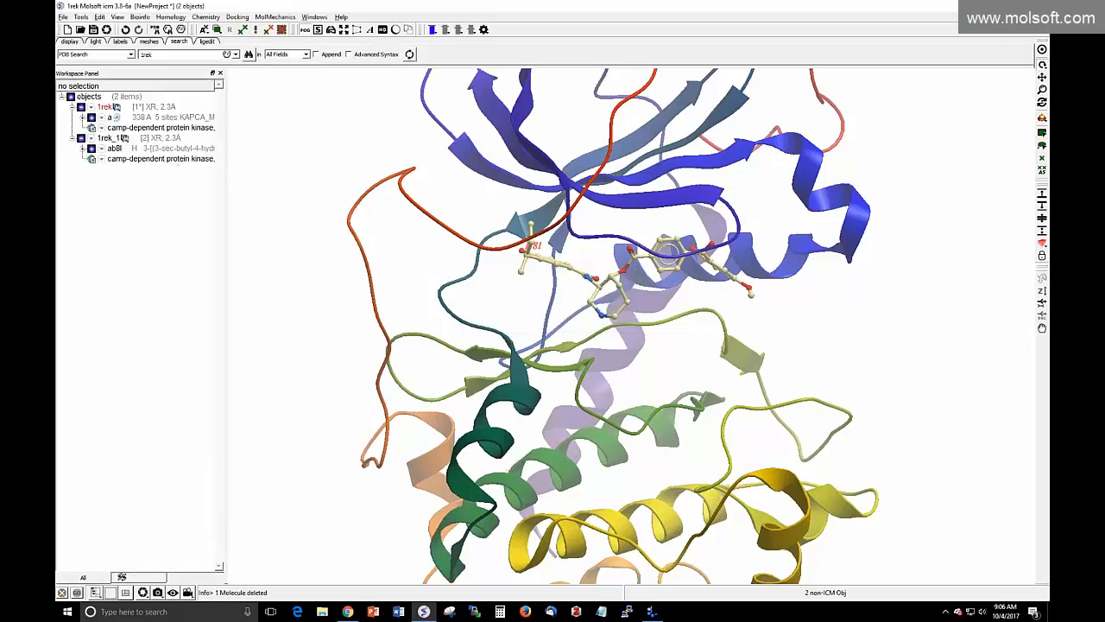
Select the ab8l object and 1rek chain, then zoom out to see the whole protein
click(127, 150)
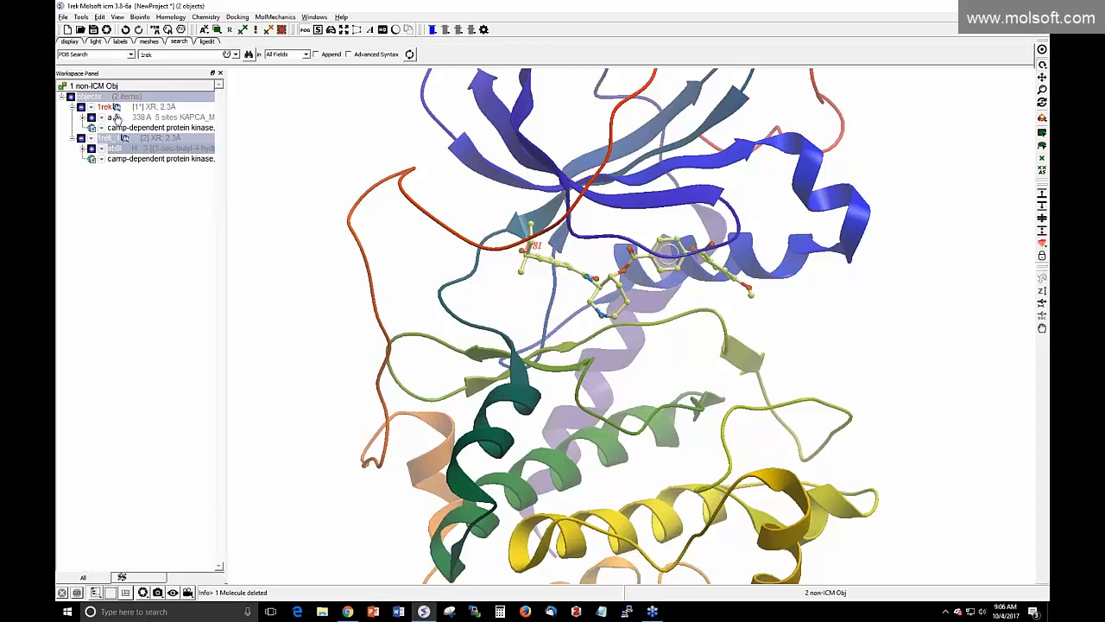
click(117, 117)
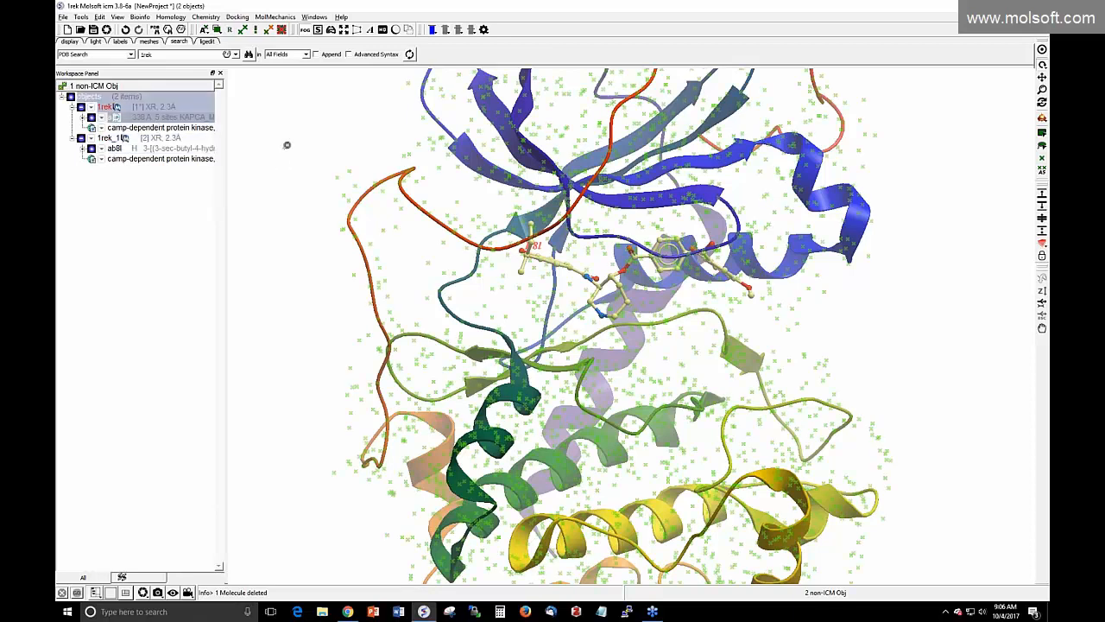
right_drag(287, 145, 305, 161)
drag(257, 191, 259, 216)
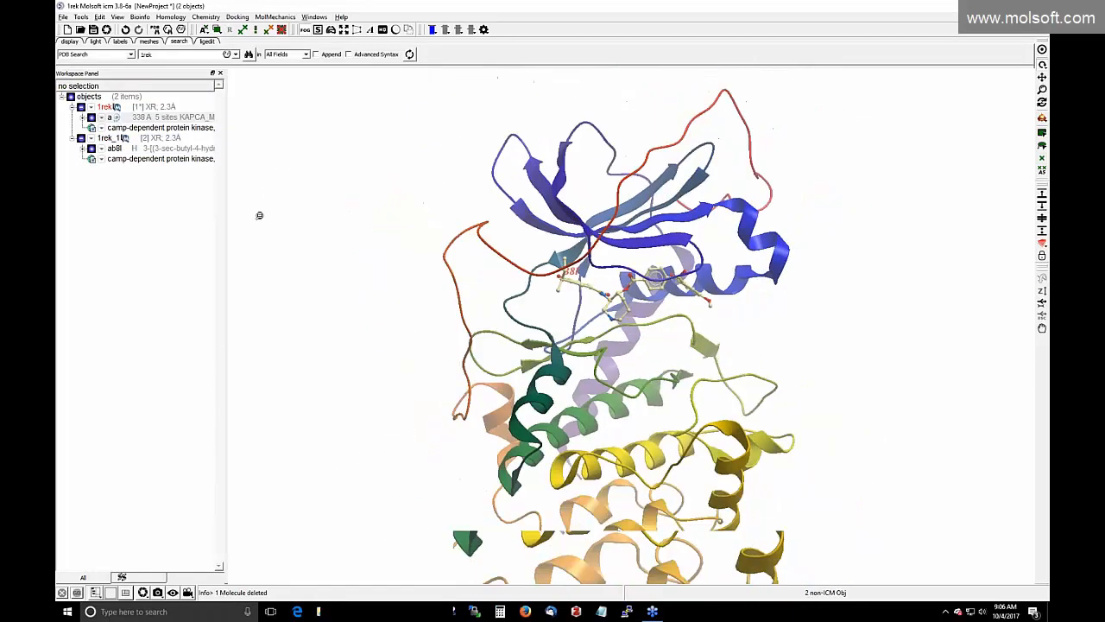
mouse_move(357, 253)
mouse_down()
mouse_move(369, 219)
mouse_move(363, 232)
mouse_up()
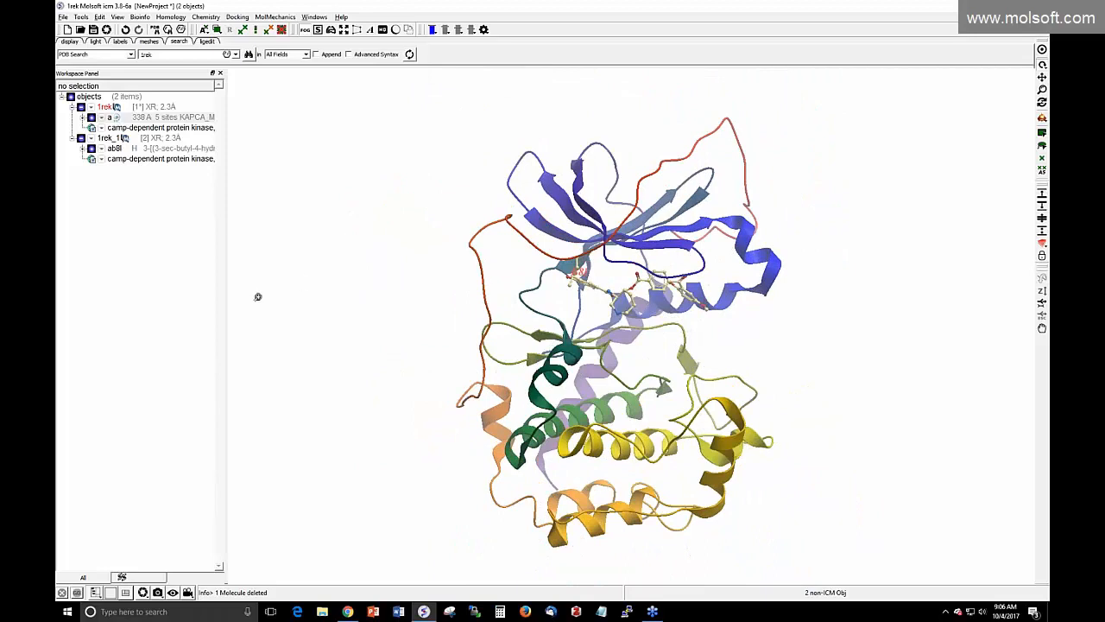
Convert 1rek chain a to an ICM object, deleting waters and keeping default options
right_click(151, 110)
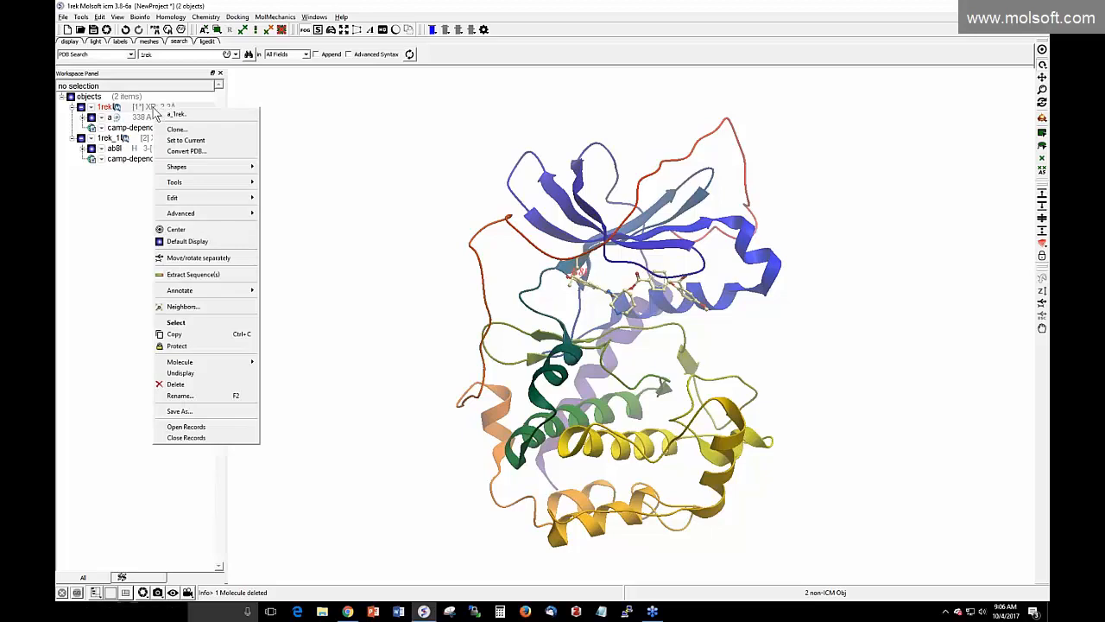
click(179, 152)
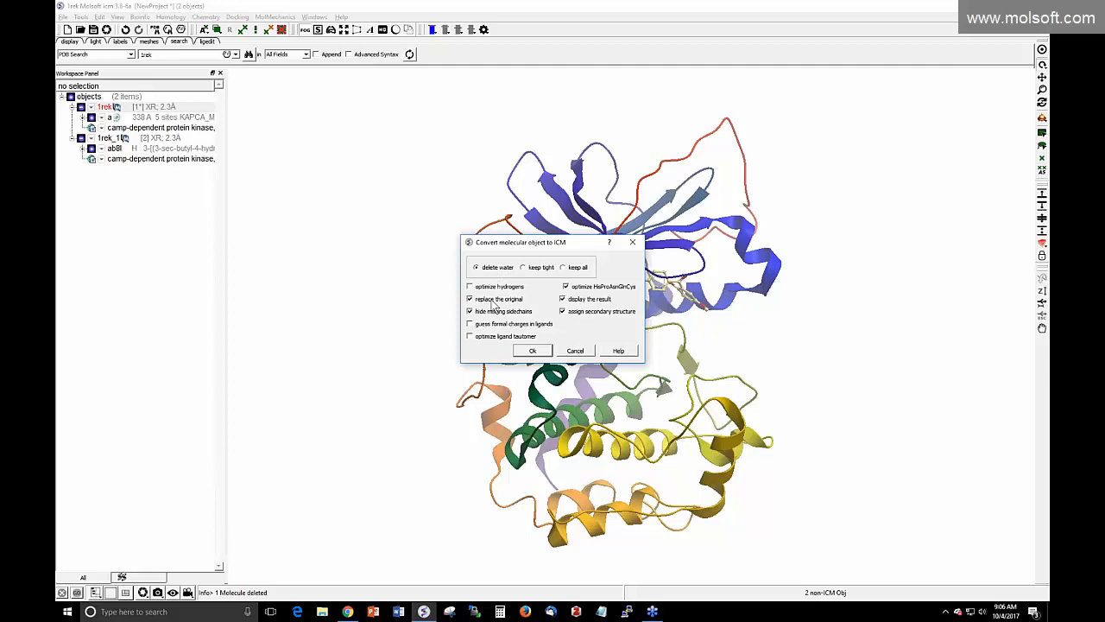
click(533, 351)
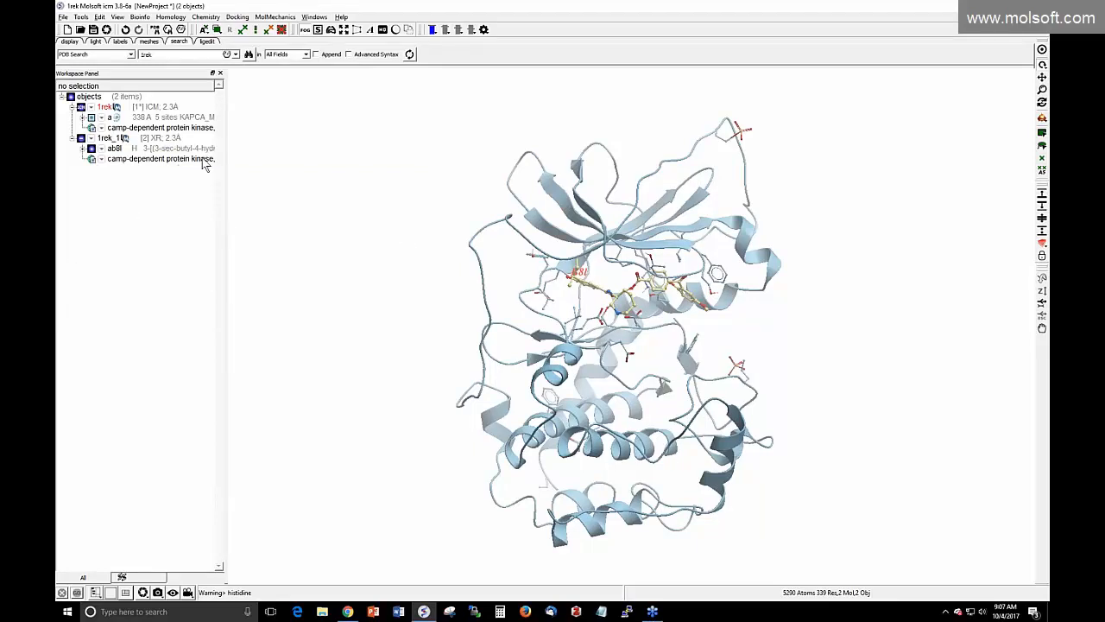
Start a new docking project for the receptor named 'fragmentExample'
click(238, 17)
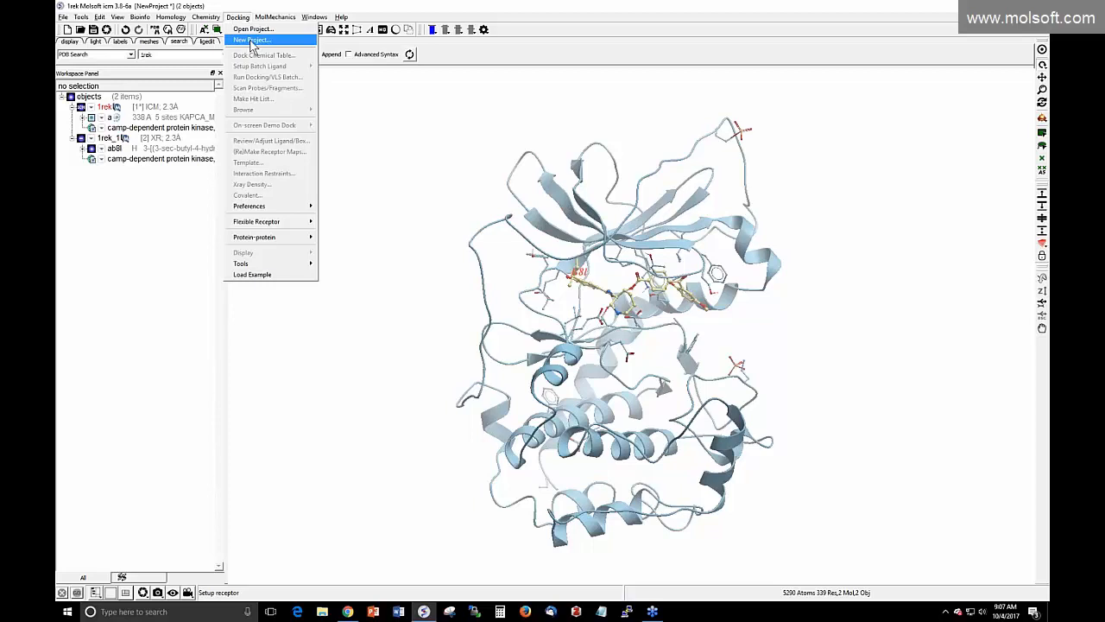
click(253, 41)
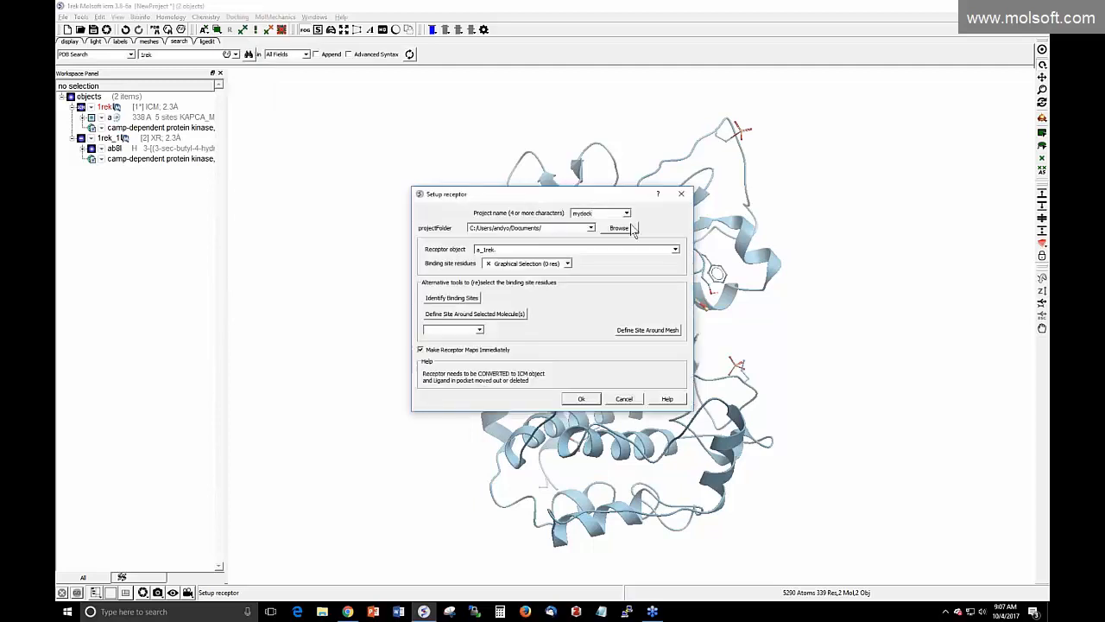
double_click(593, 212)
text(fragmentExample)
Move the Setup receptor dialog aside and select the whole receptor chain 'a' as binding site
drag(518, 196, 359, 207)
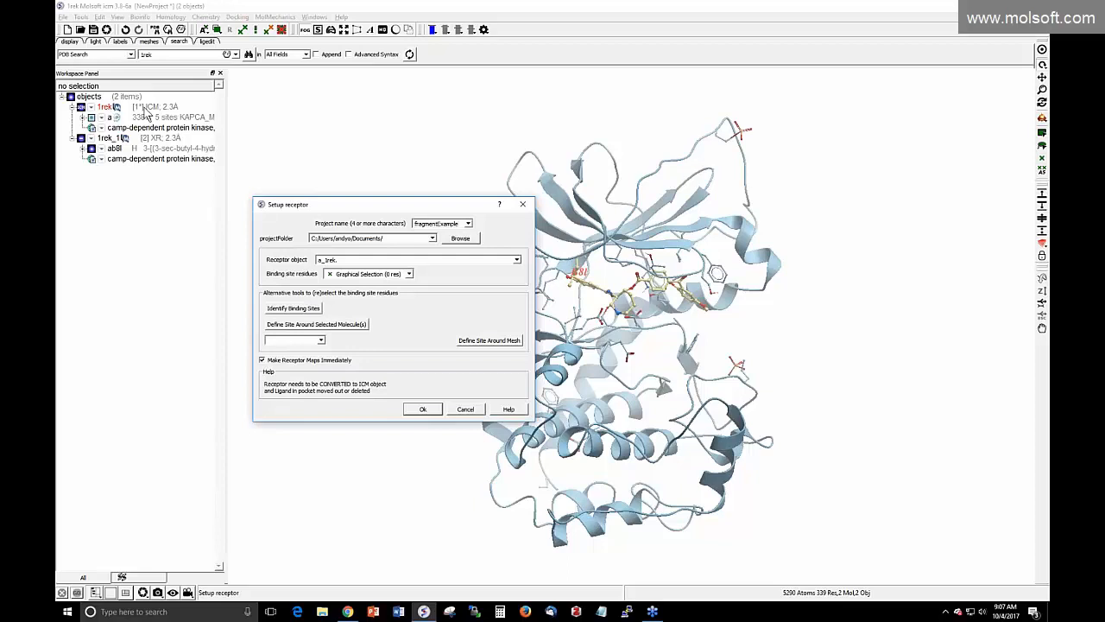
drag(364, 201, 270, 217)
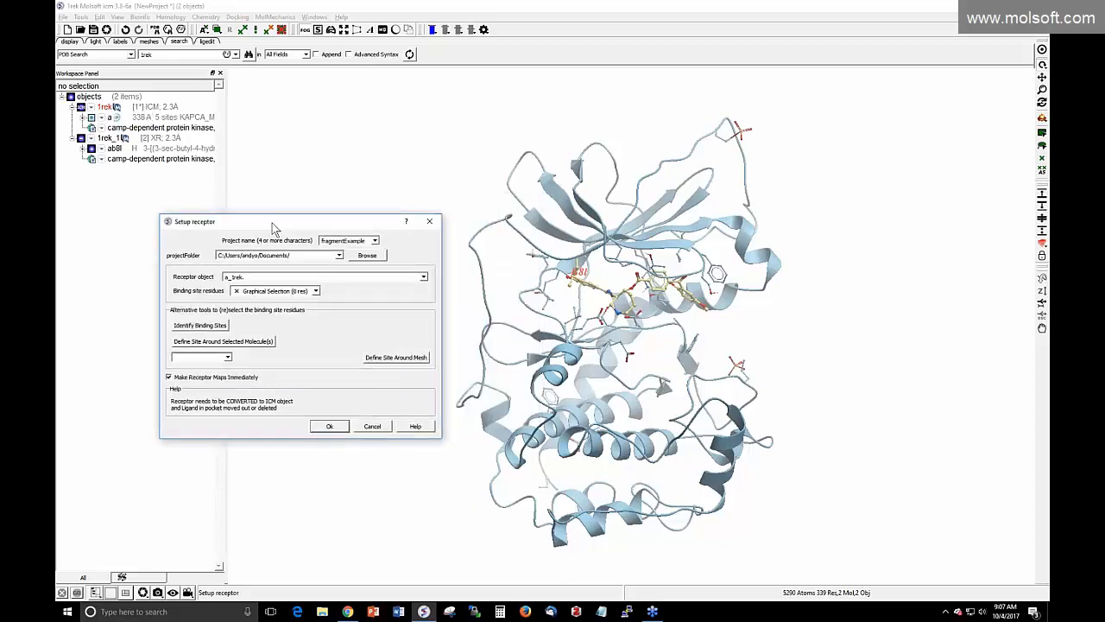
click(159, 118)
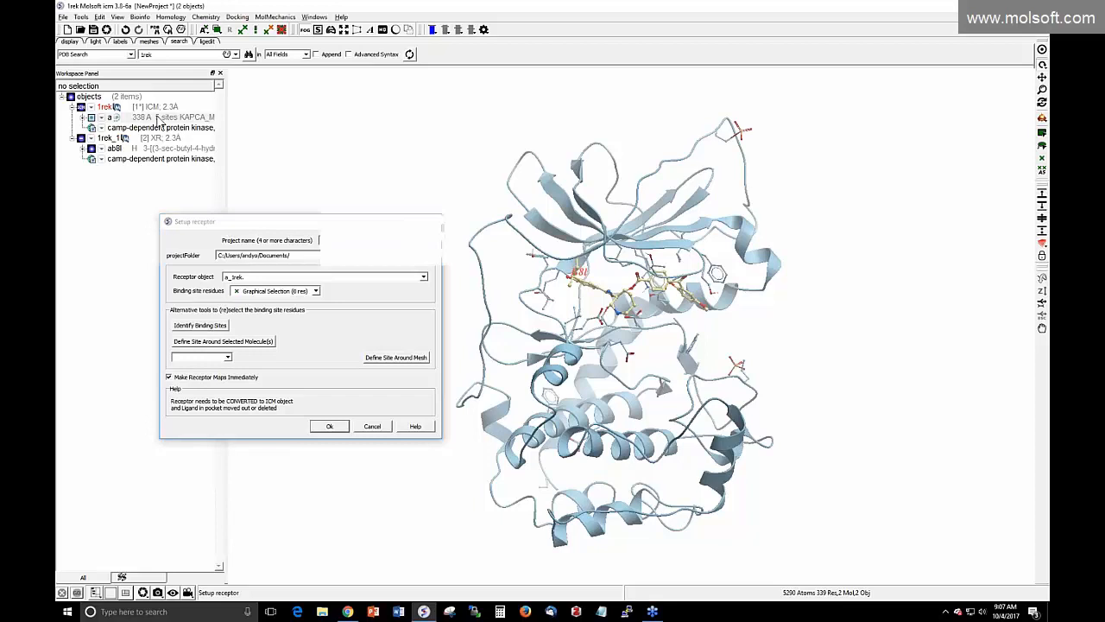
click(82, 17)
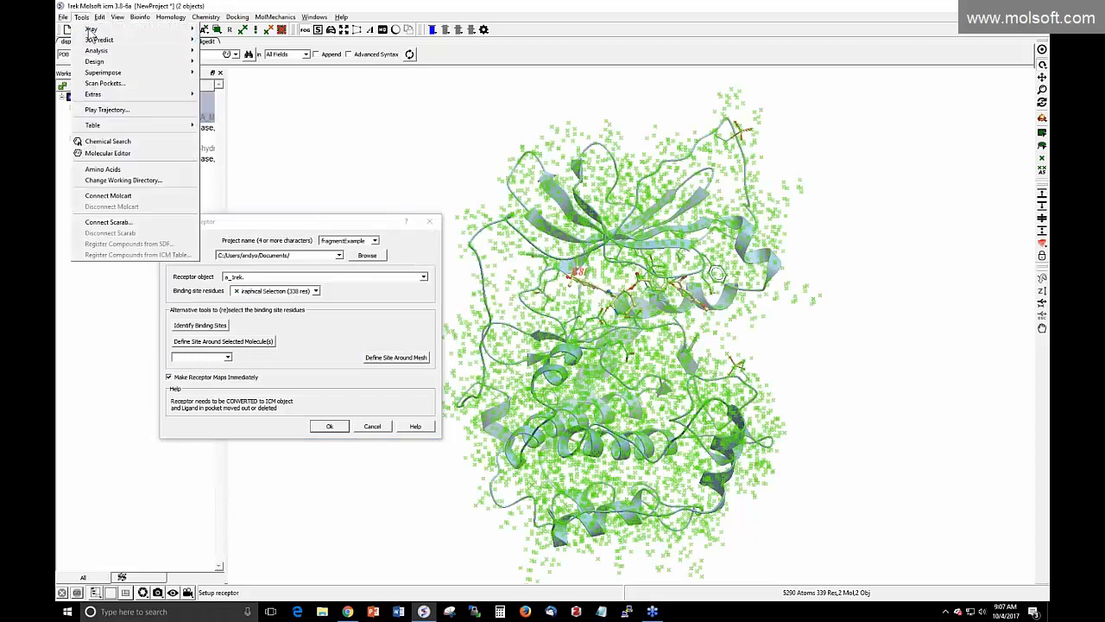
Identify binding sites on the receptor and inspect pockets 4 and 1 from the POCKETS table
mouse_move(141, 41)
click(341, 207)
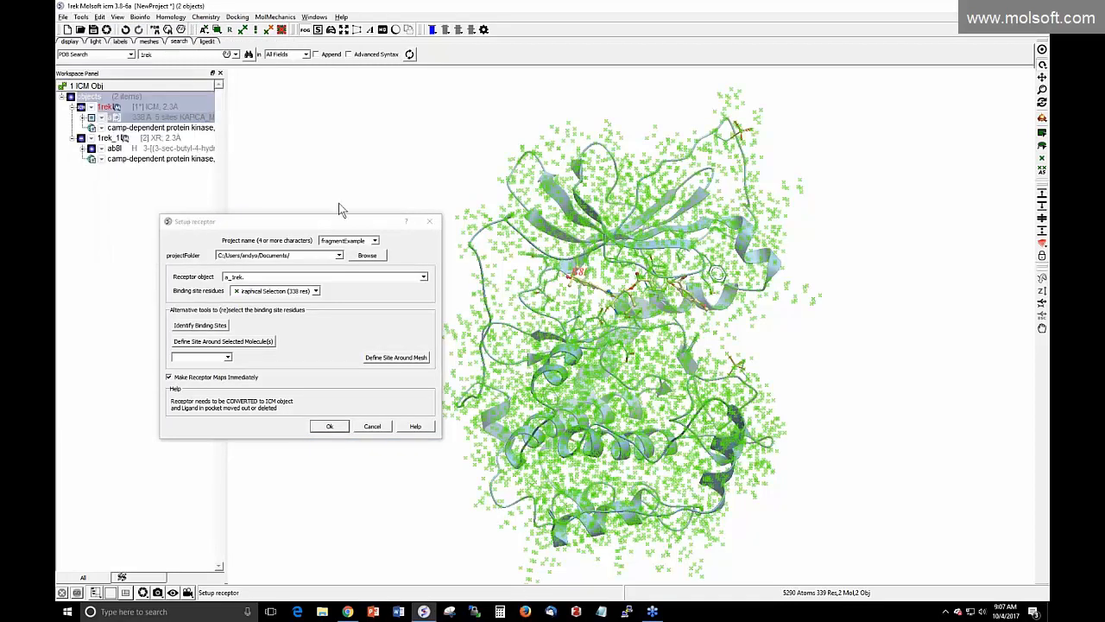
click(209, 330)
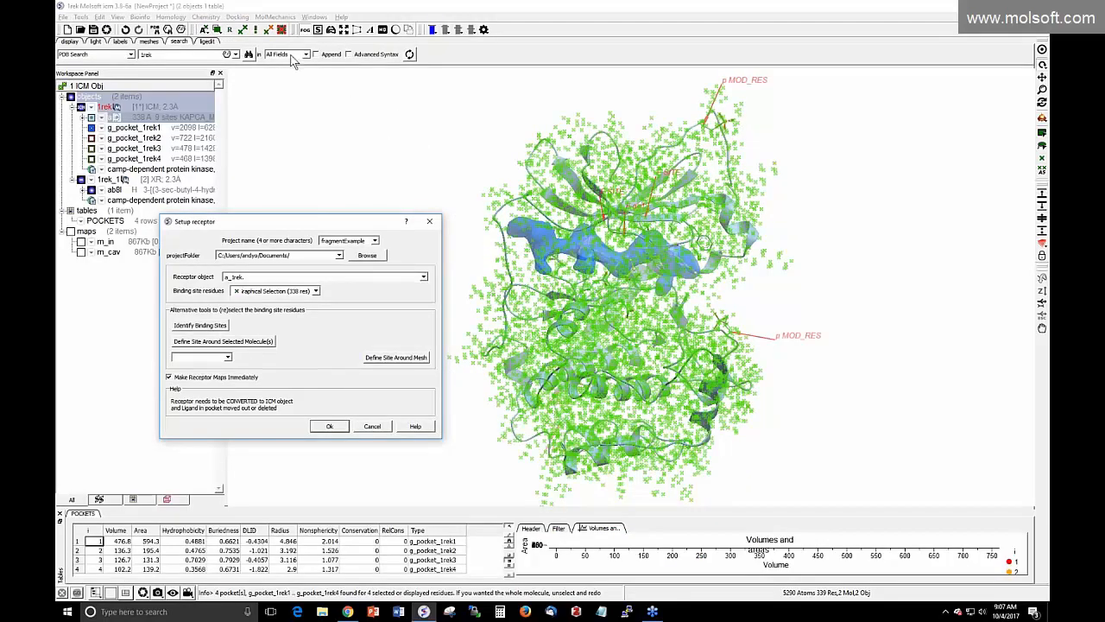
click(282, 31)
mouse_move(479, 195)
mouse_down()
mouse_move(484, 186)
mouse_move(481, 198)
mouse_up()
click(125, 569)
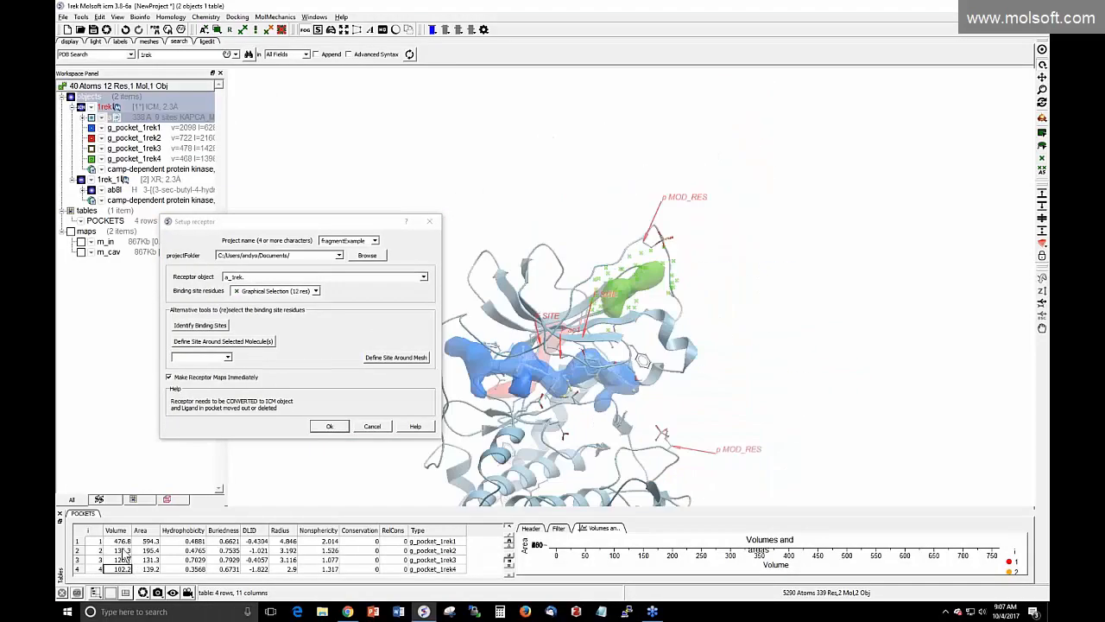
click(123, 542)
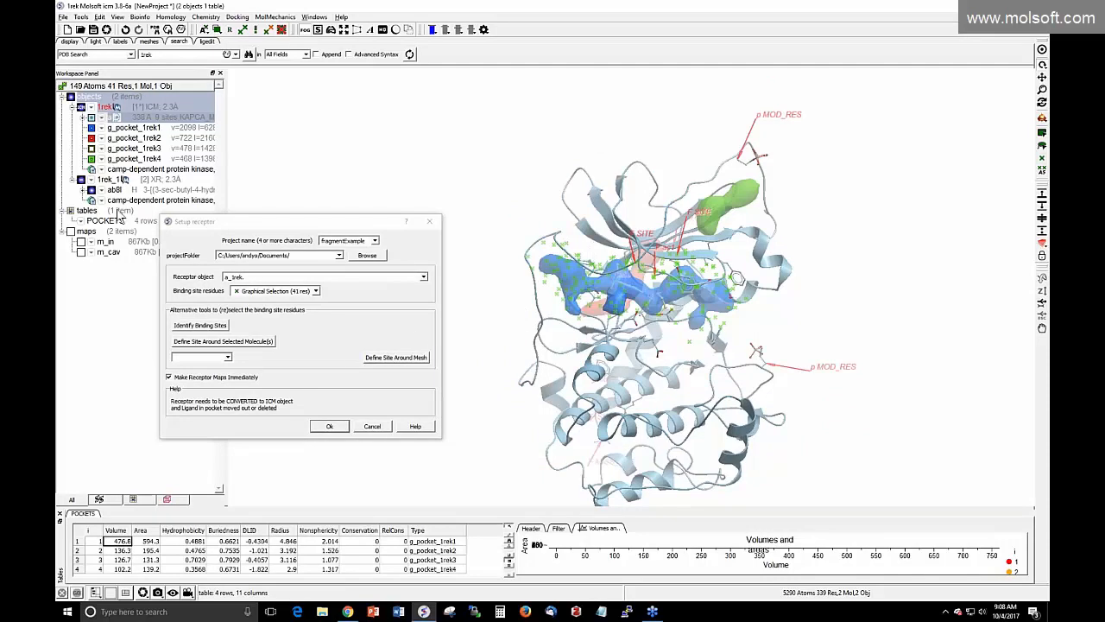
Define the receptor site around the selected bound ligand and confirm the setup
click(128, 192)
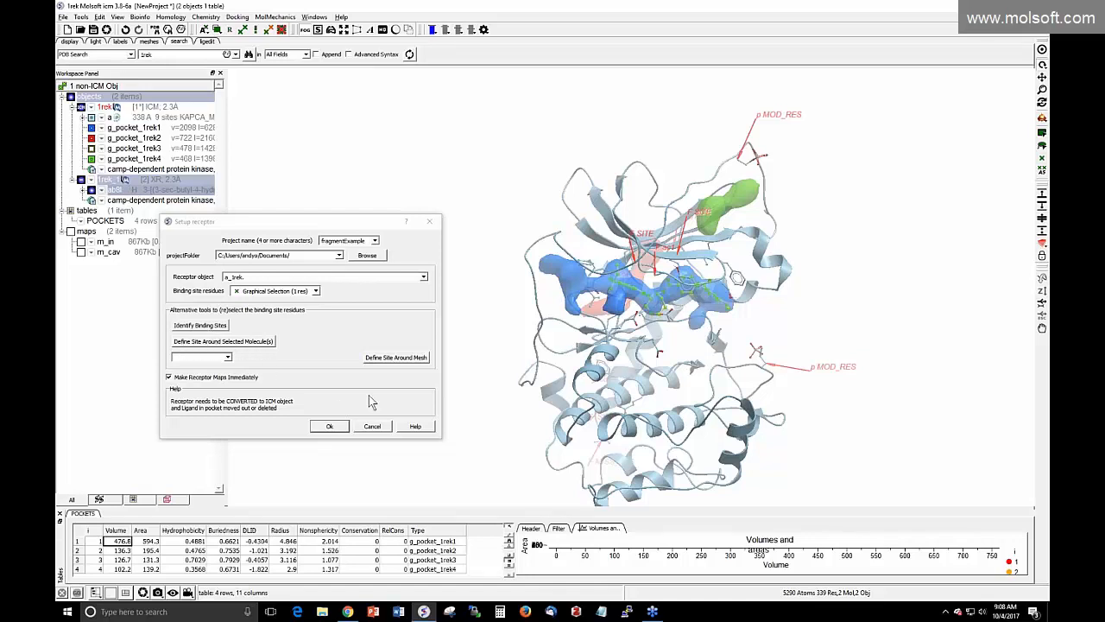
click(249, 349)
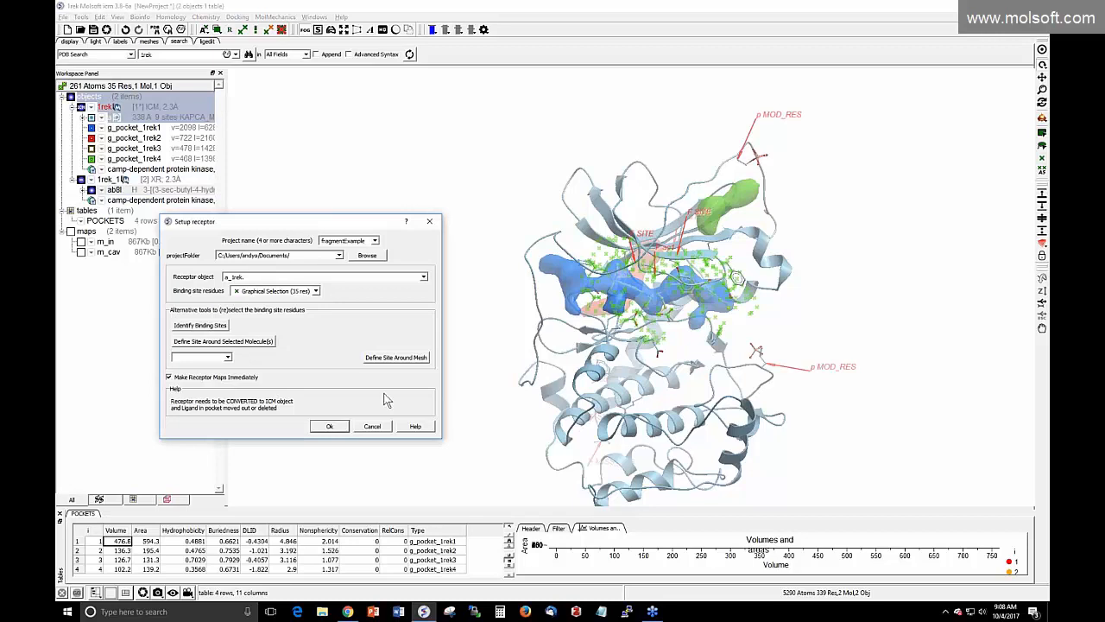
click(329, 426)
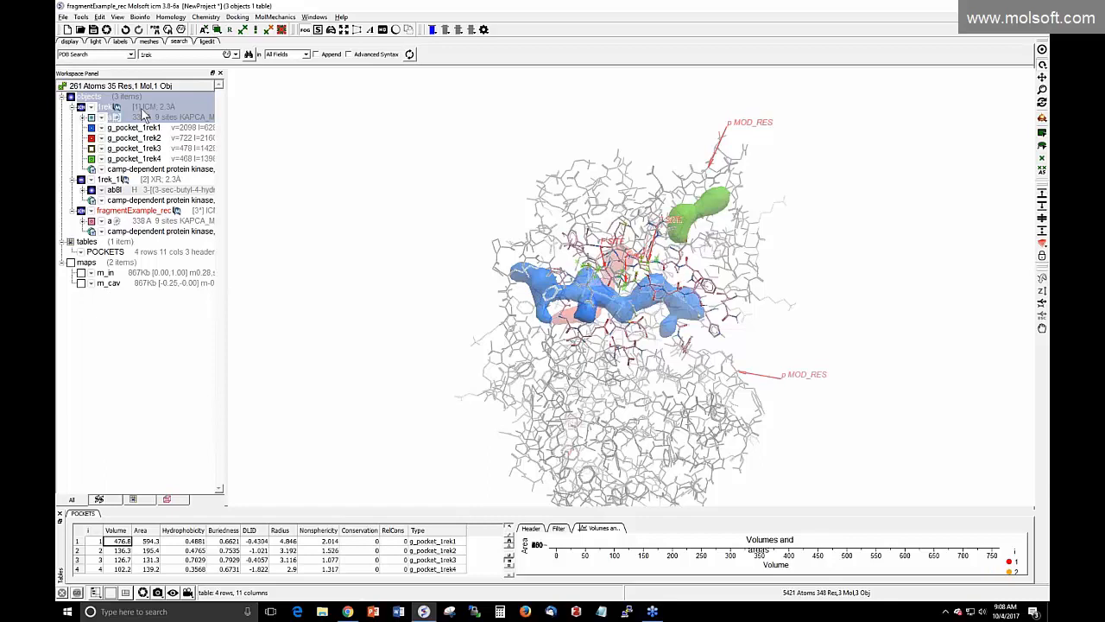
Clear the selection and hide pocket surfaces 3, 4 and 1 plus the ab8l ligand
click(156, 107)
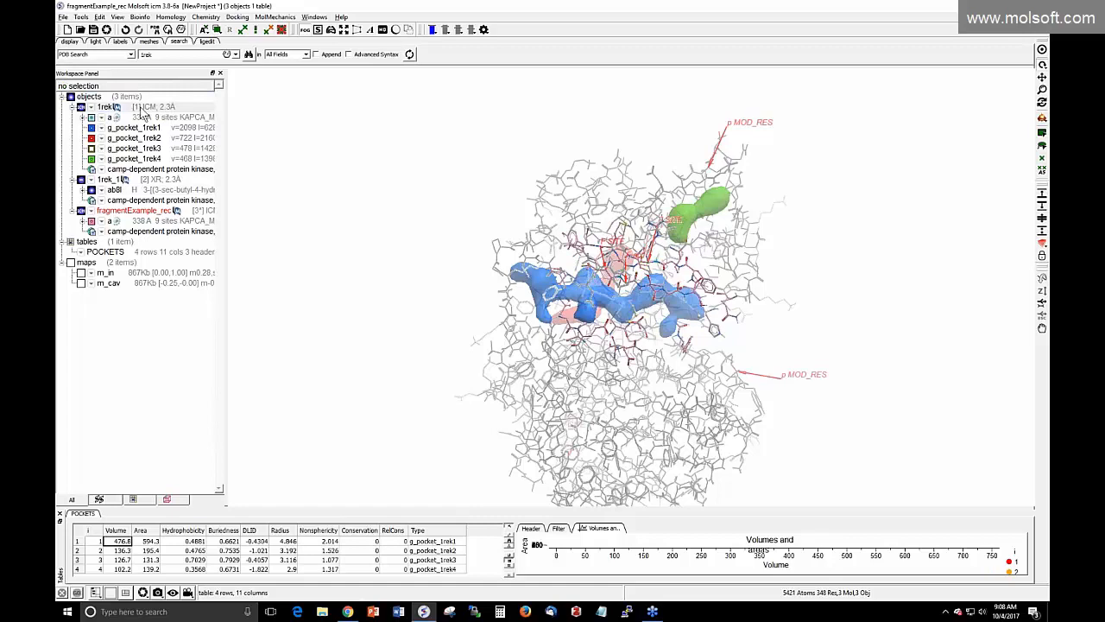
click(90, 148)
click(91, 159)
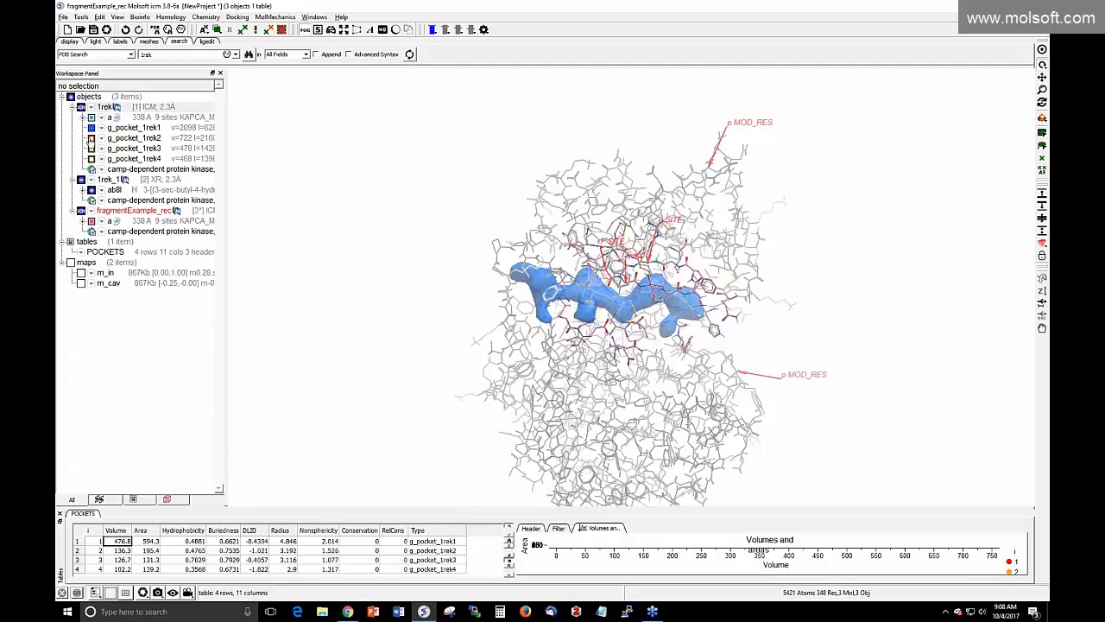
click(91, 128)
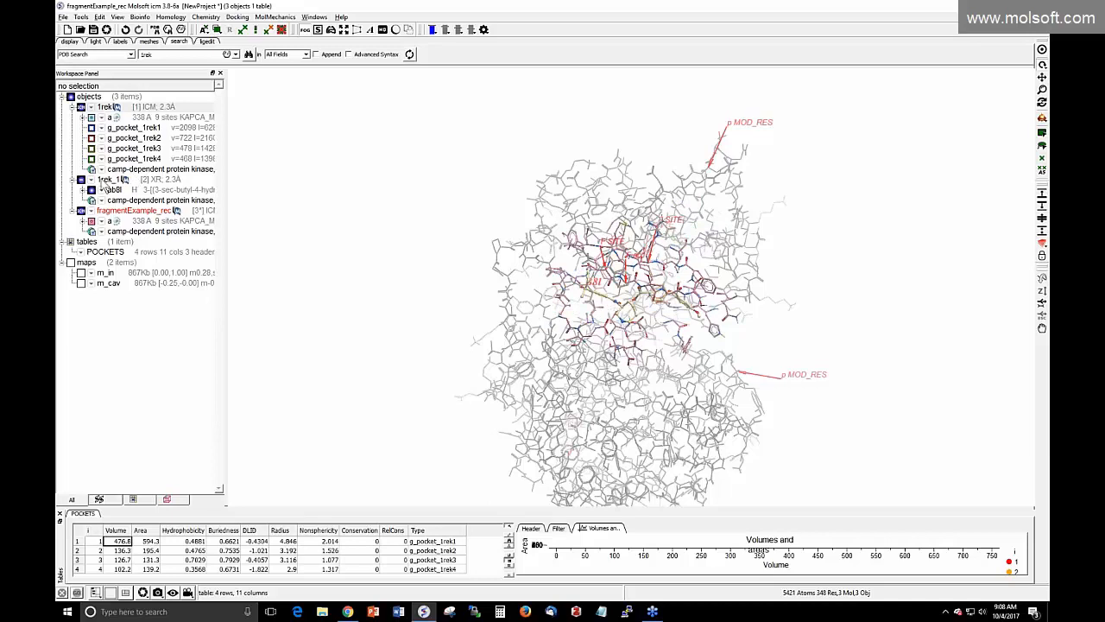
click(91, 190)
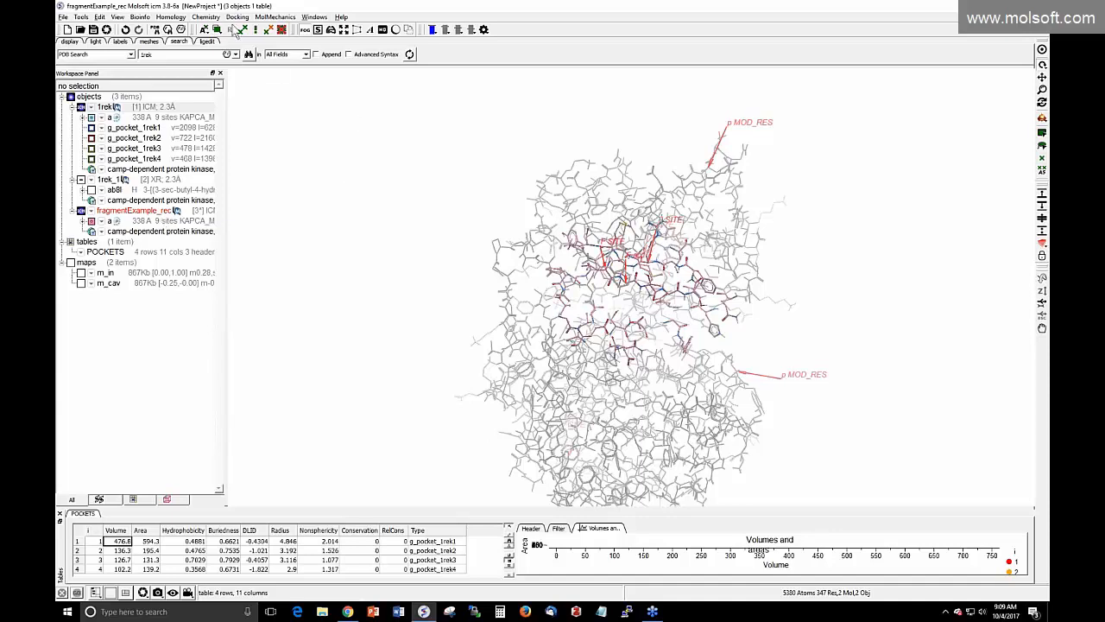
click(236, 17)
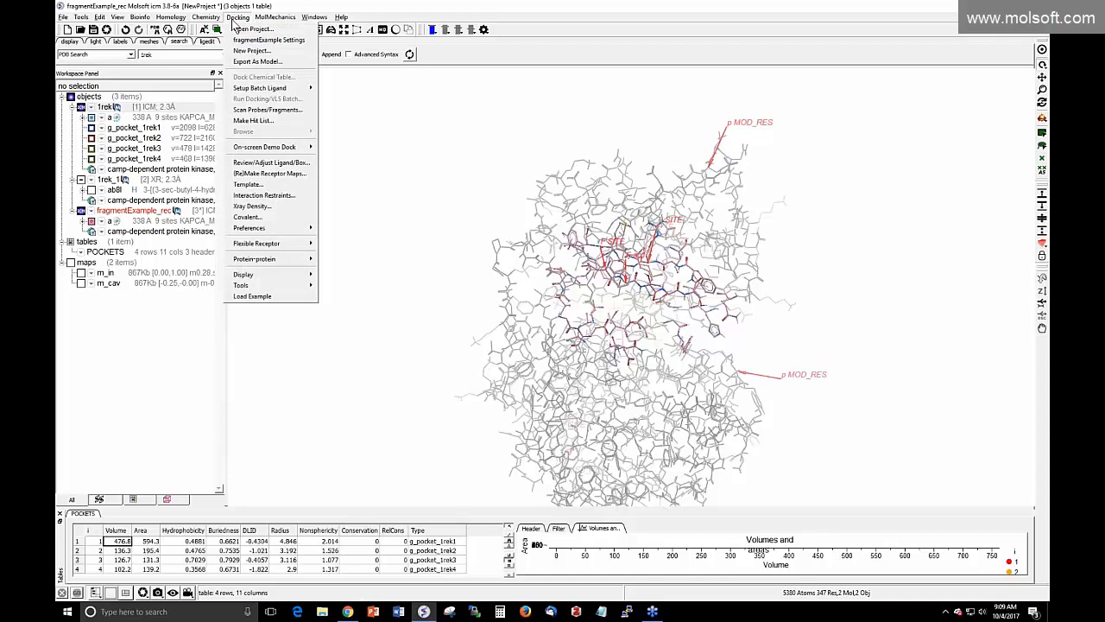
click(256, 112)
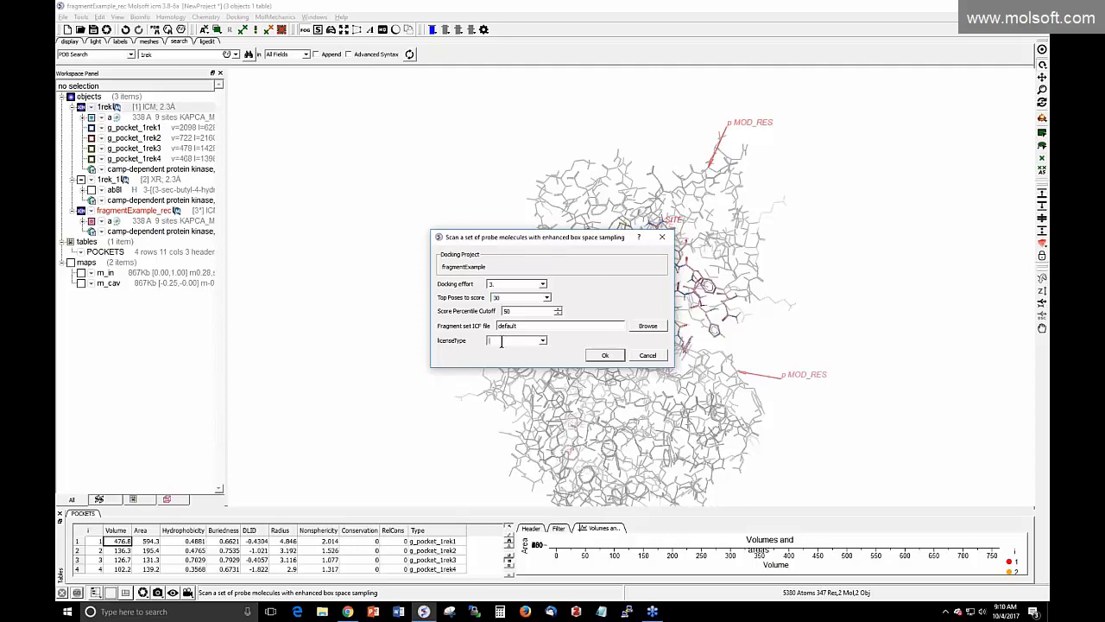
click(543, 340)
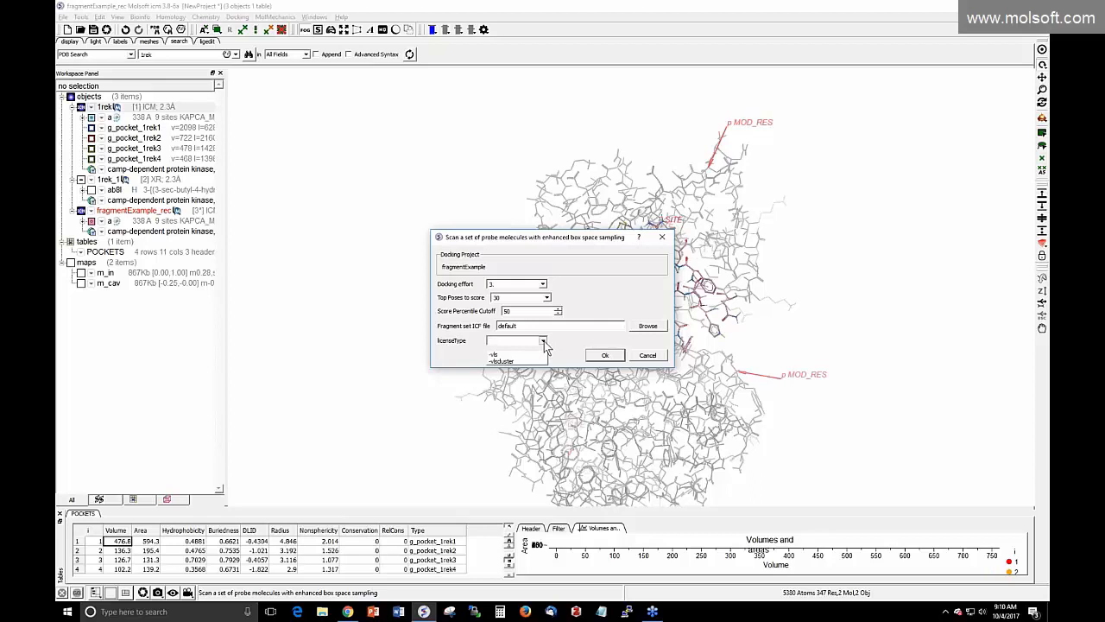
click(492, 348)
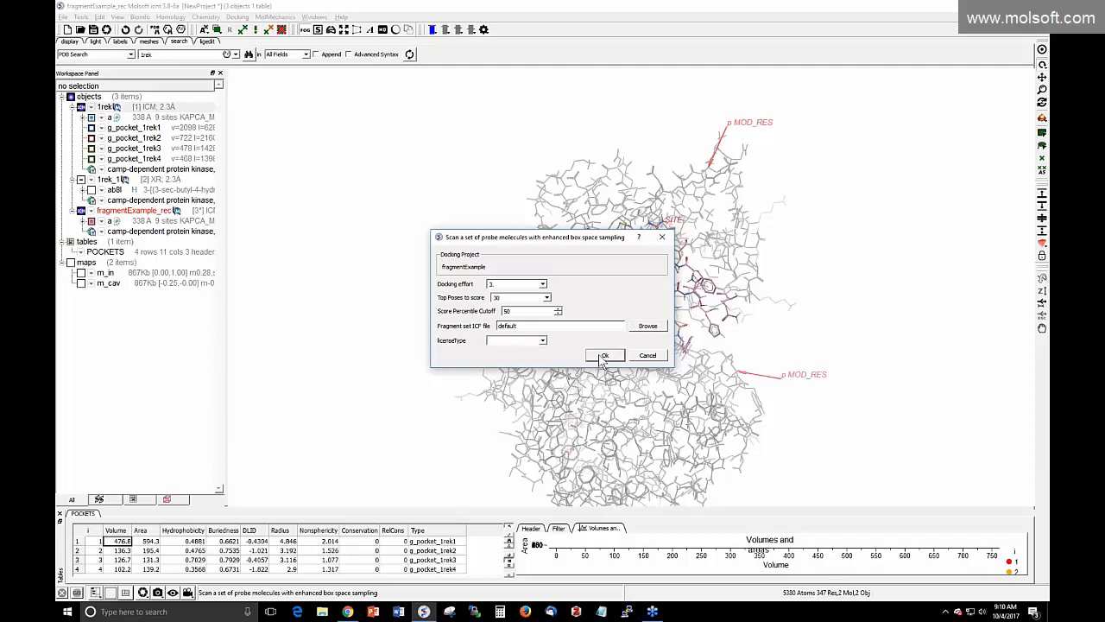
click(661, 239)
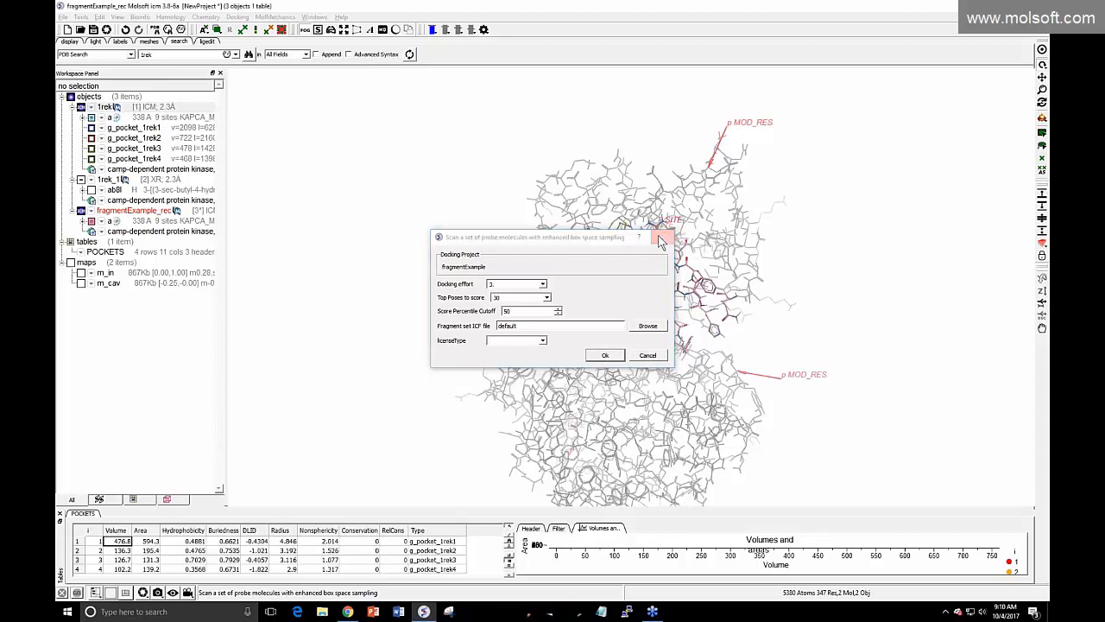
Open the recent presentation fragment_screen_webinar_2017b in PowerPoint, browsing past slide 4 to slide 7
click(373, 611)
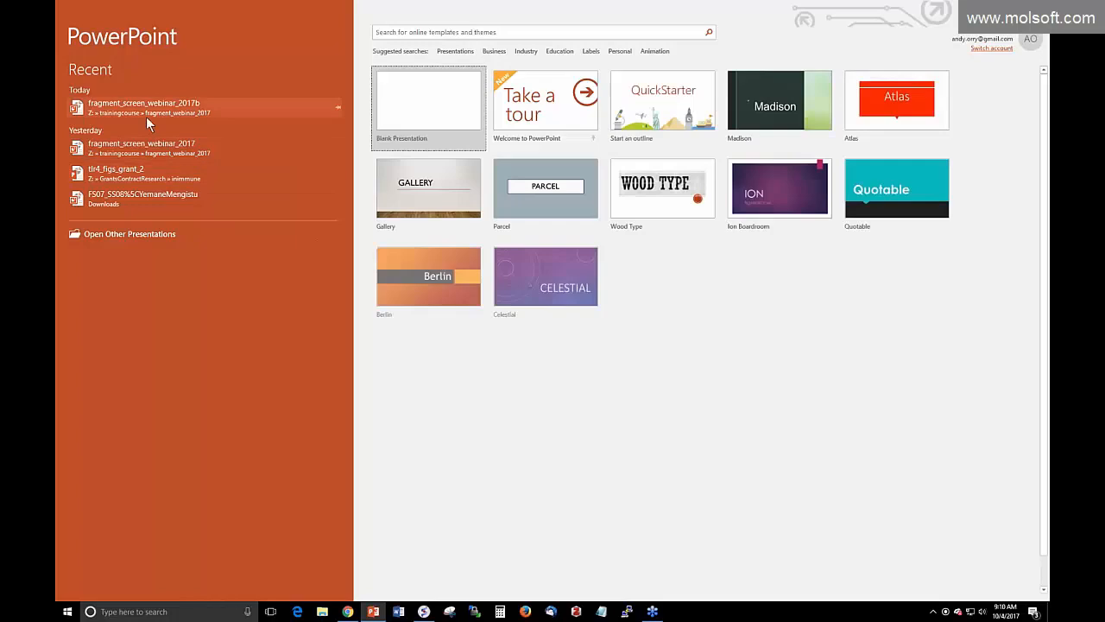
click(146, 110)
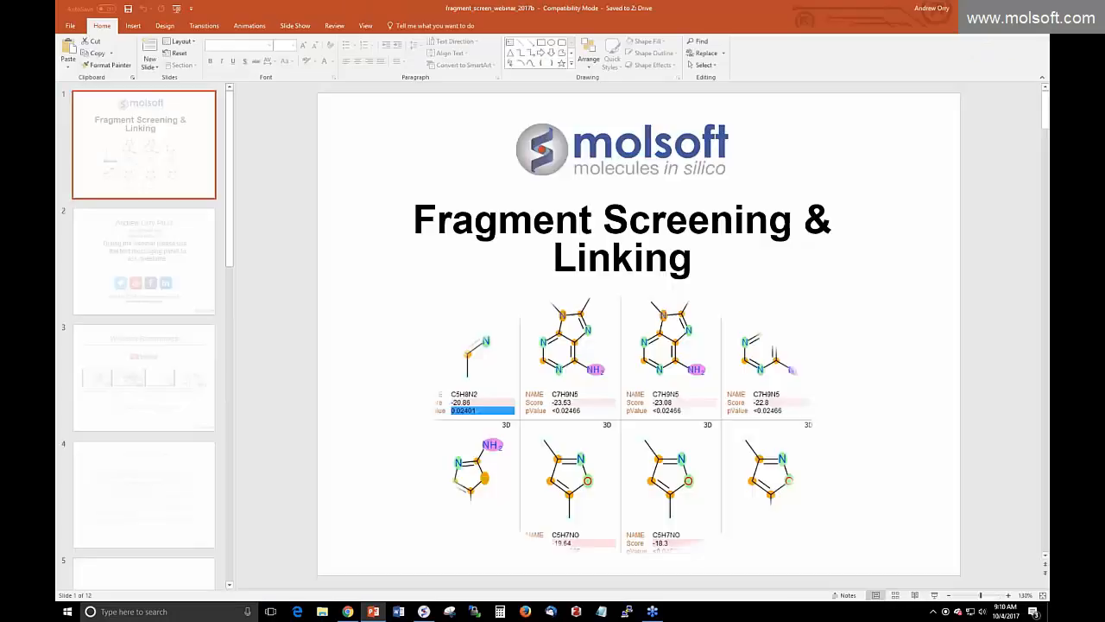
click(141, 499)
scroll(141, 498, down, 3)
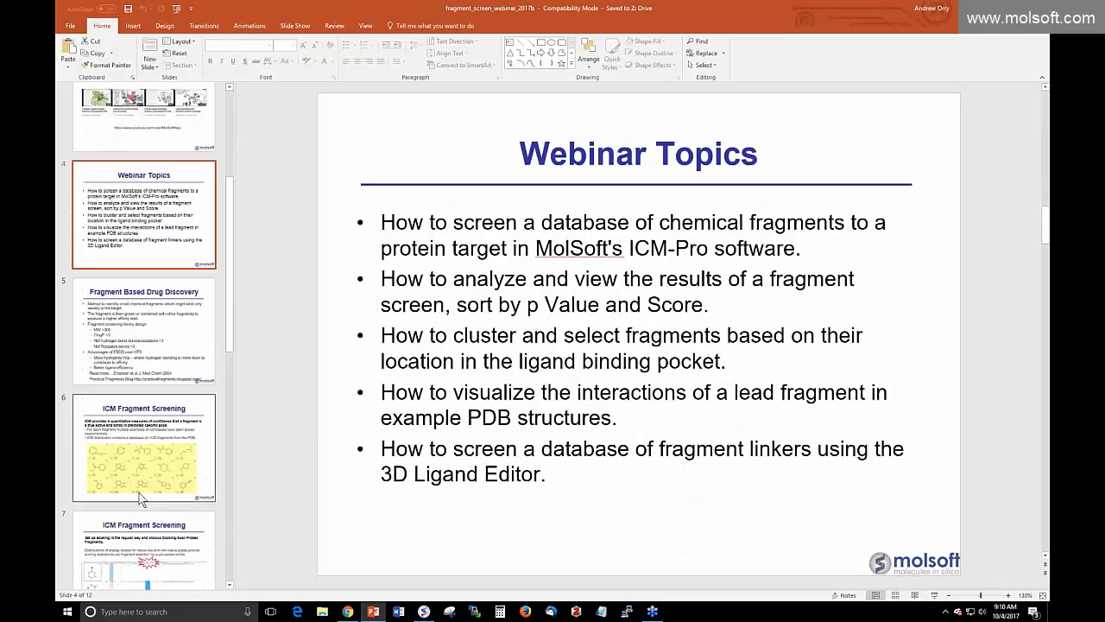
click(141, 499)
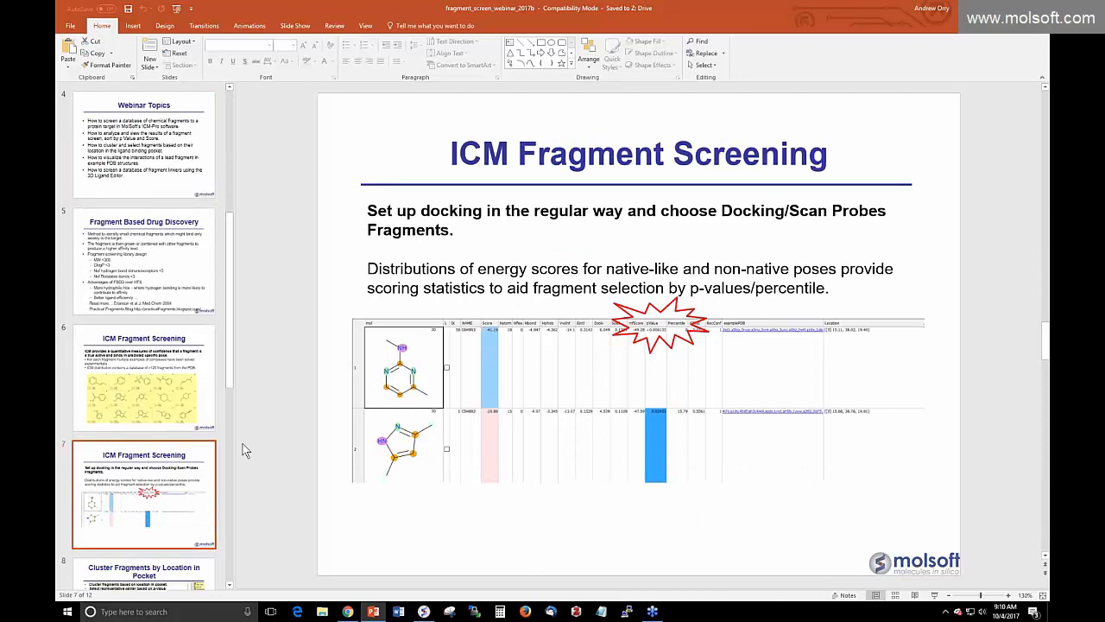
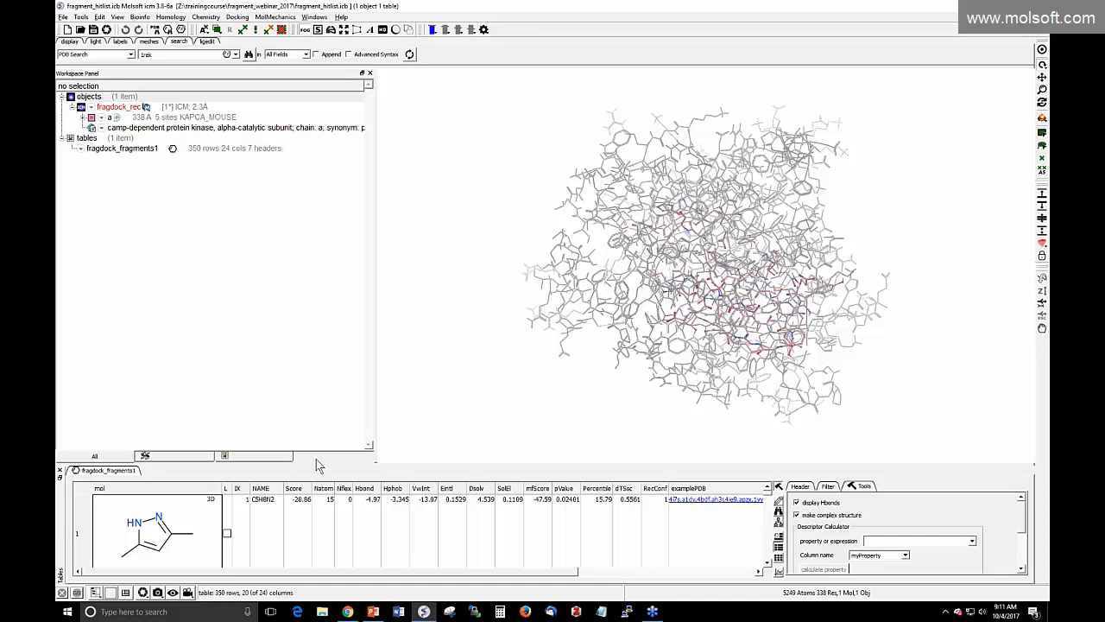
Raise the splitter so the fragdock_fragments1 hit table shows two full fragment rows
drag(367, 463, 370, 377)
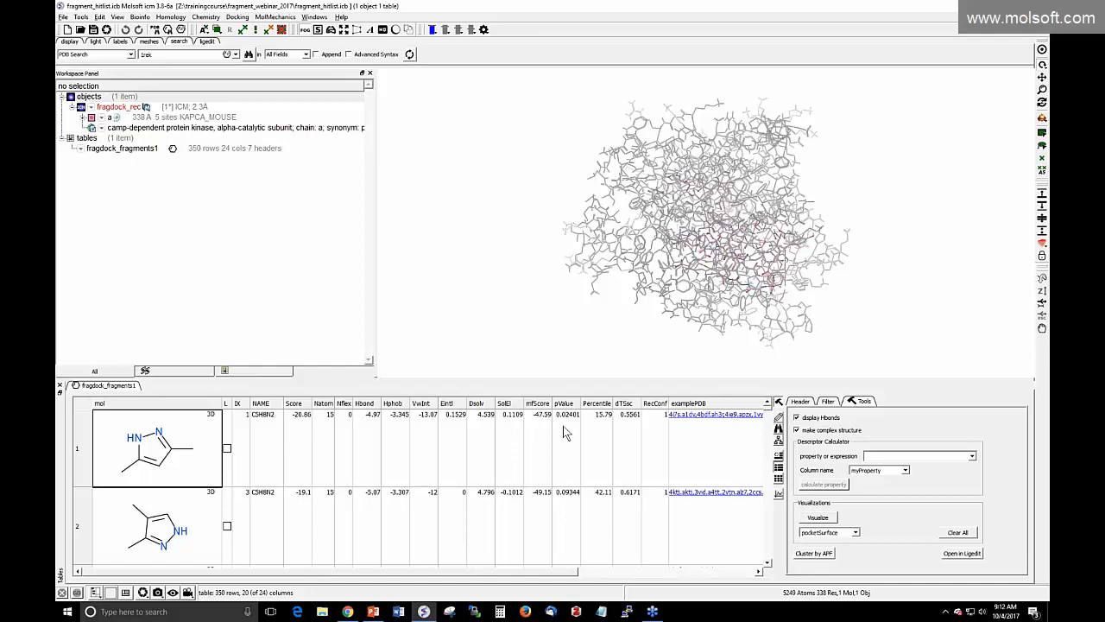
Sort hits by ascending pValue, zoom into the central pocket, and open the top C6H9N3 fragment
click(564, 404)
click(561, 403)
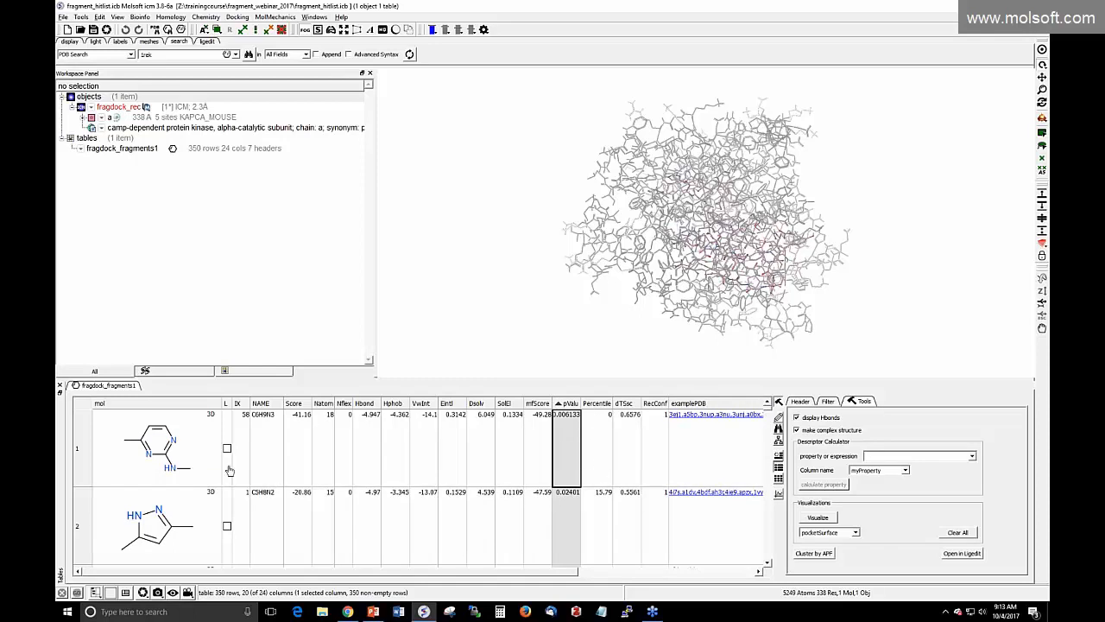
scroll(399, 263, up, 5)
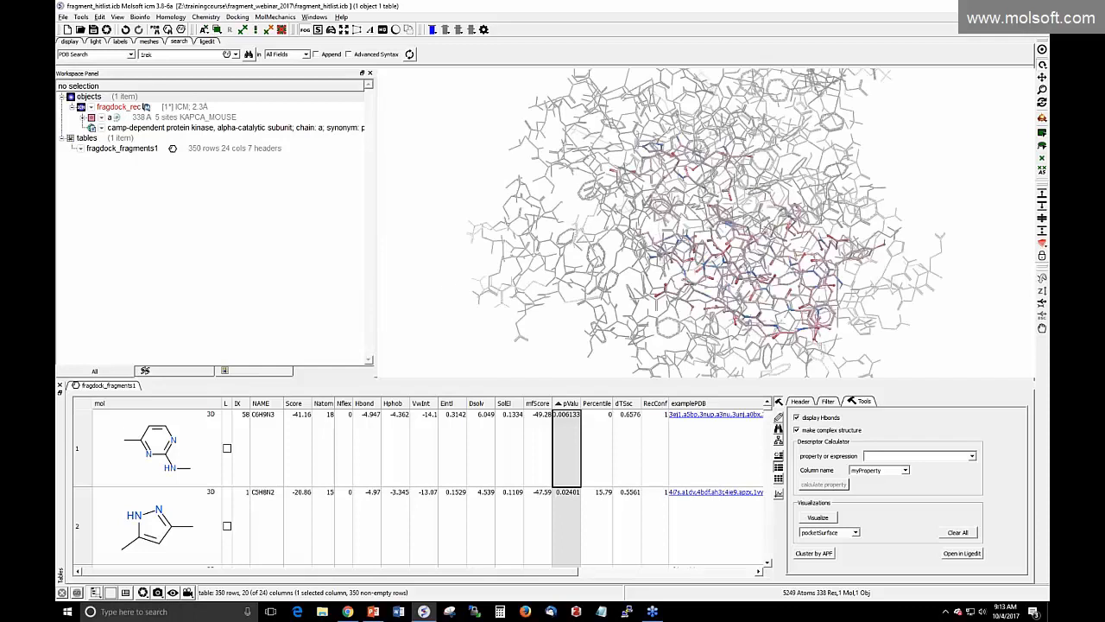
drag(448, 276, 529, 249)
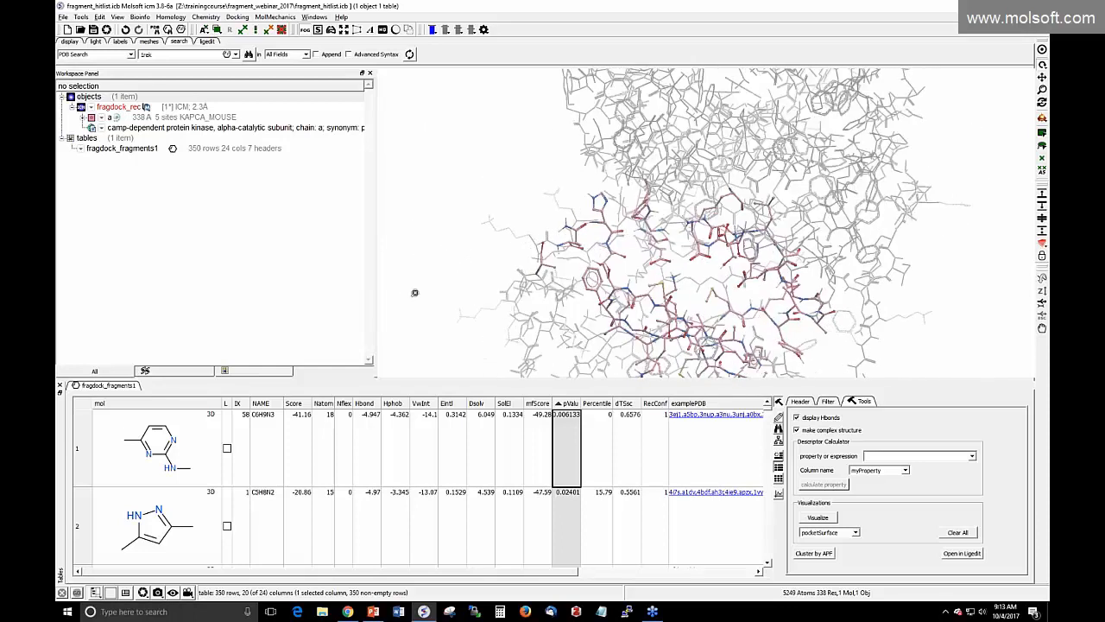
drag(439, 299, 590, 369)
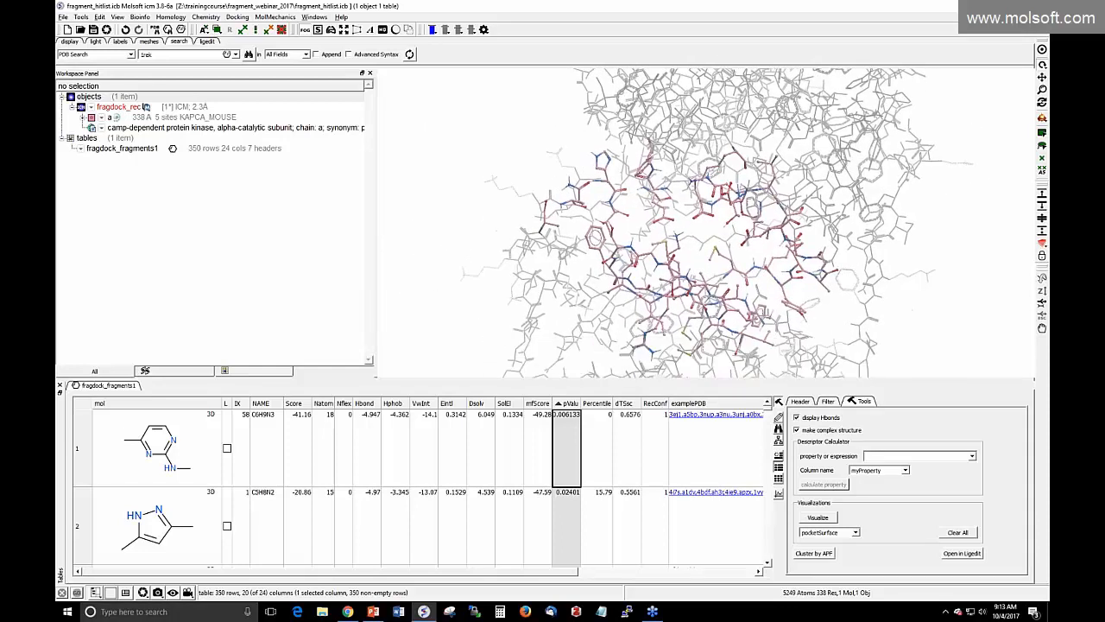
double_click(181, 457)
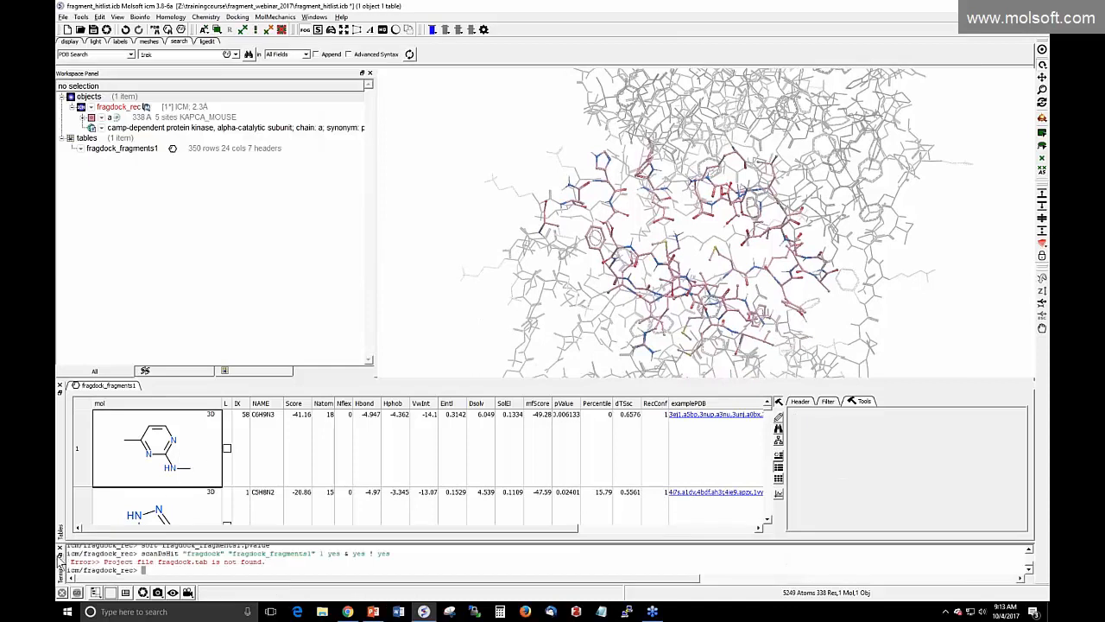
Close the error terminal and delete everything in the current session
click(60, 549)
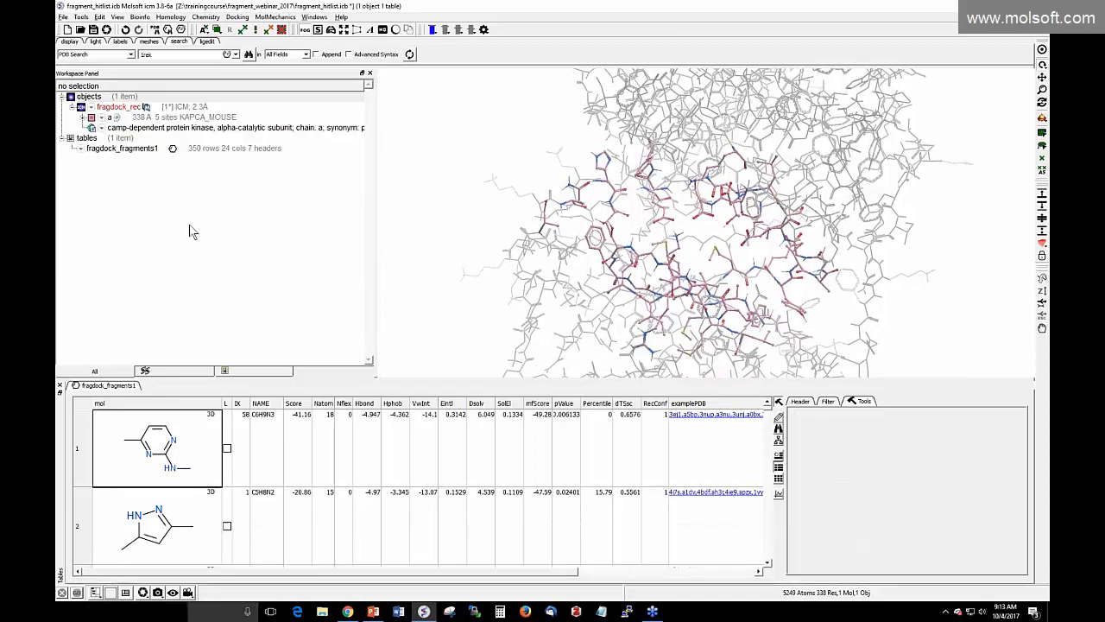
click(100, 17)
click(119, 41)
click(528, 314)
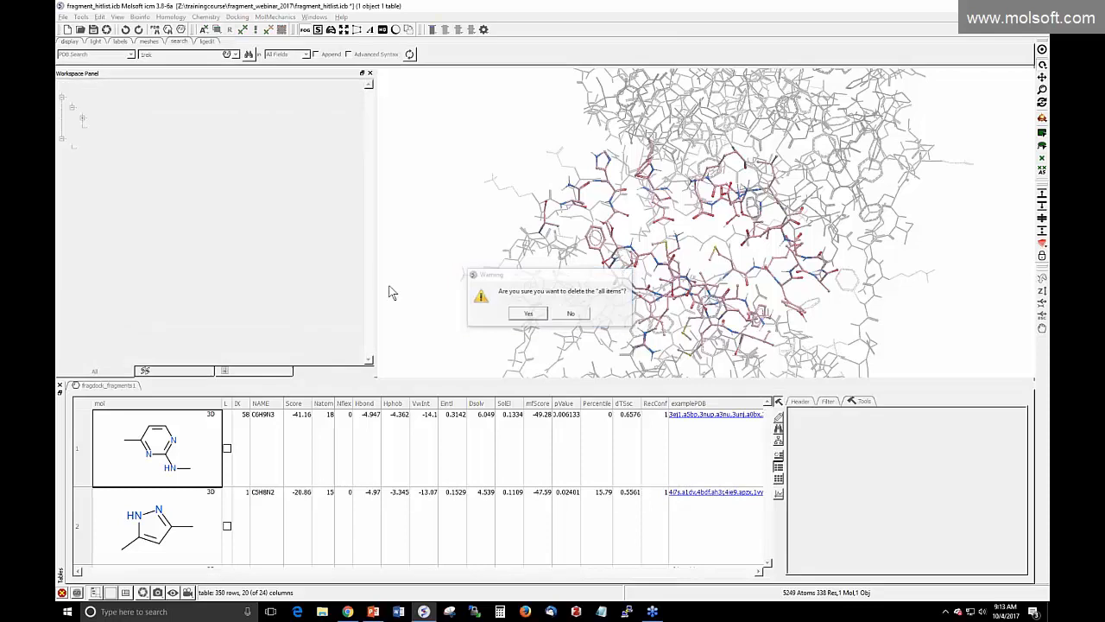
Start opening a docking project and browse the Z: drive folders for its directory
click(238, 17)
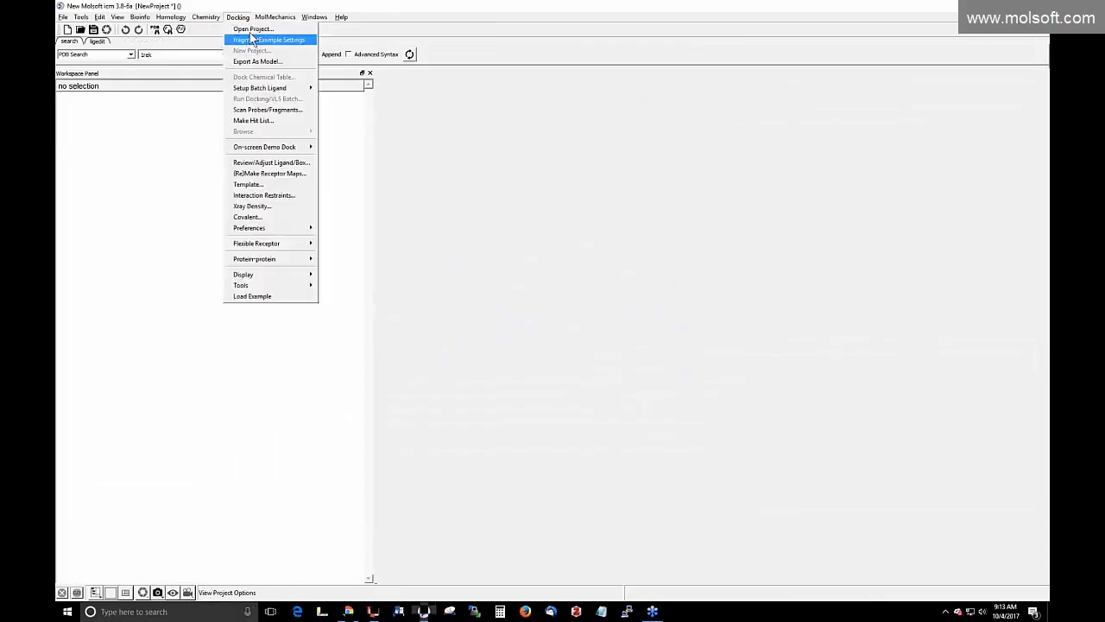
click(249, 31)
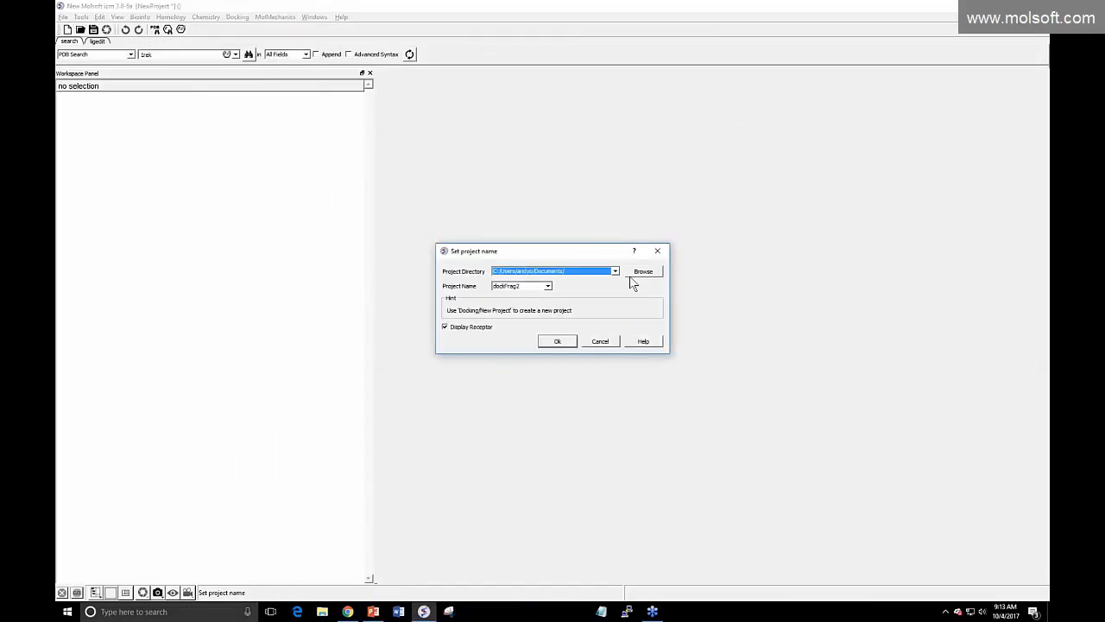
click(641, 274)
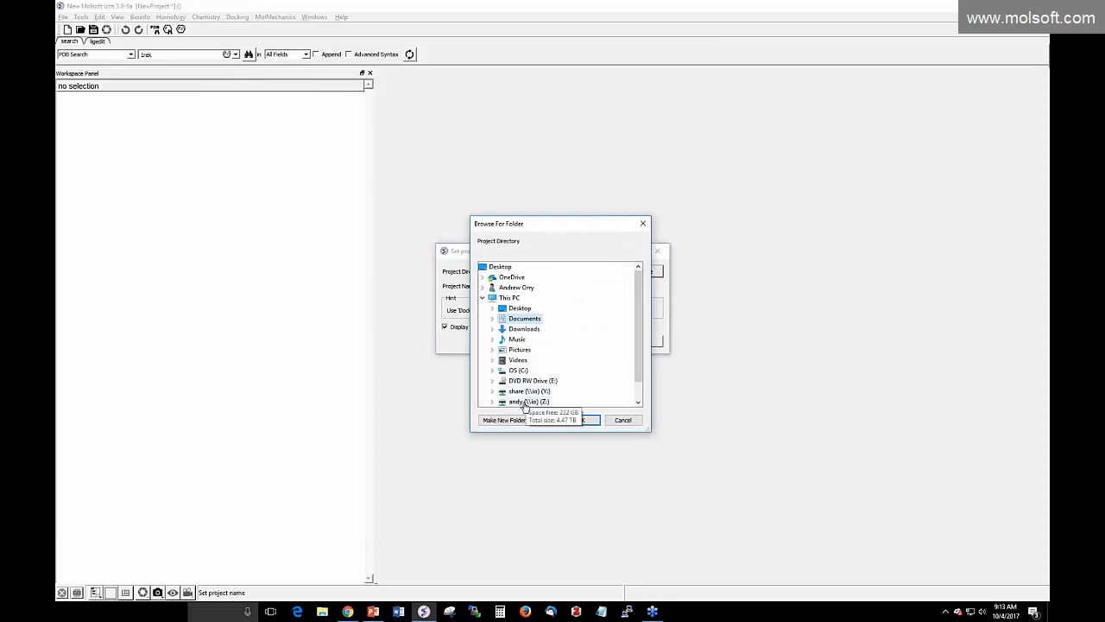
click(537, 399)
scroll(609, 349, down, 12)
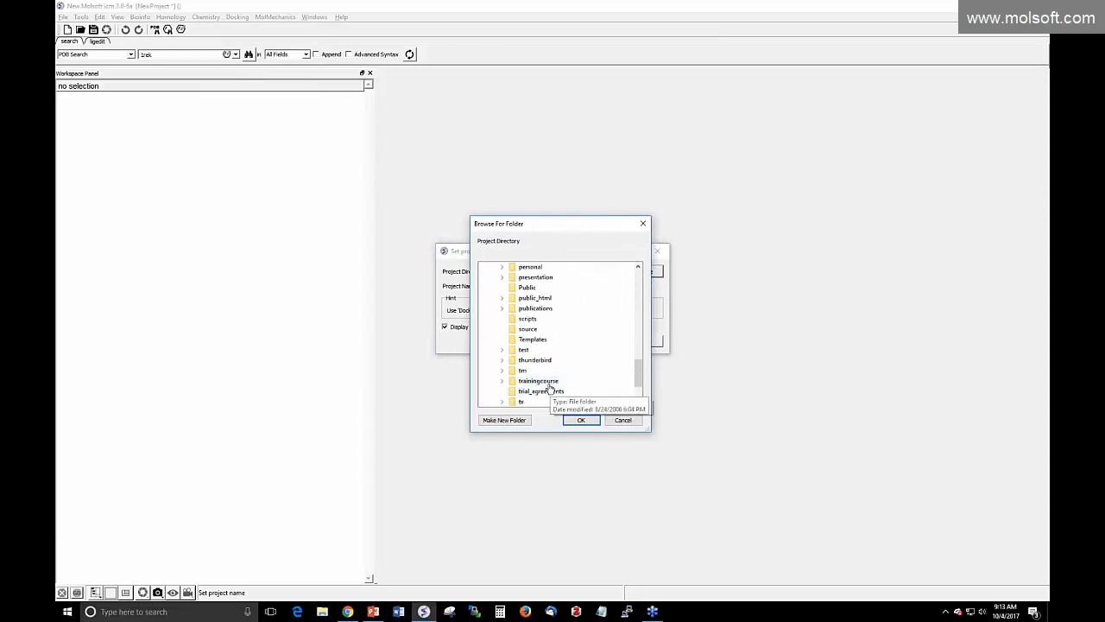
scroll(605, 378, up, 15)
scroll(613, 381, down, 2)
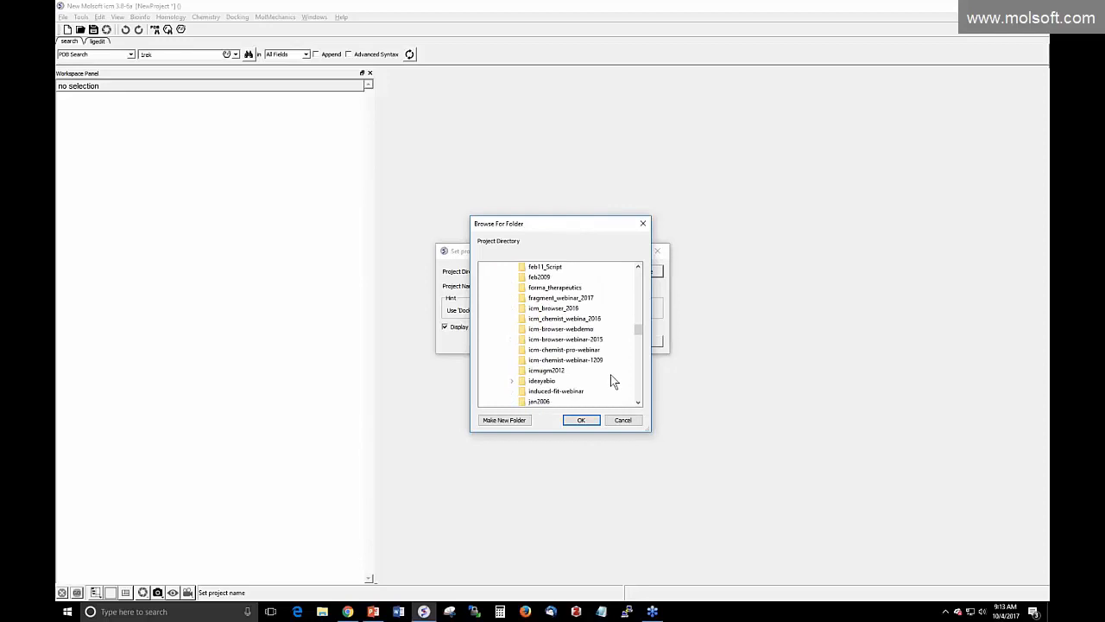
scroll(612, 381, down, 2)
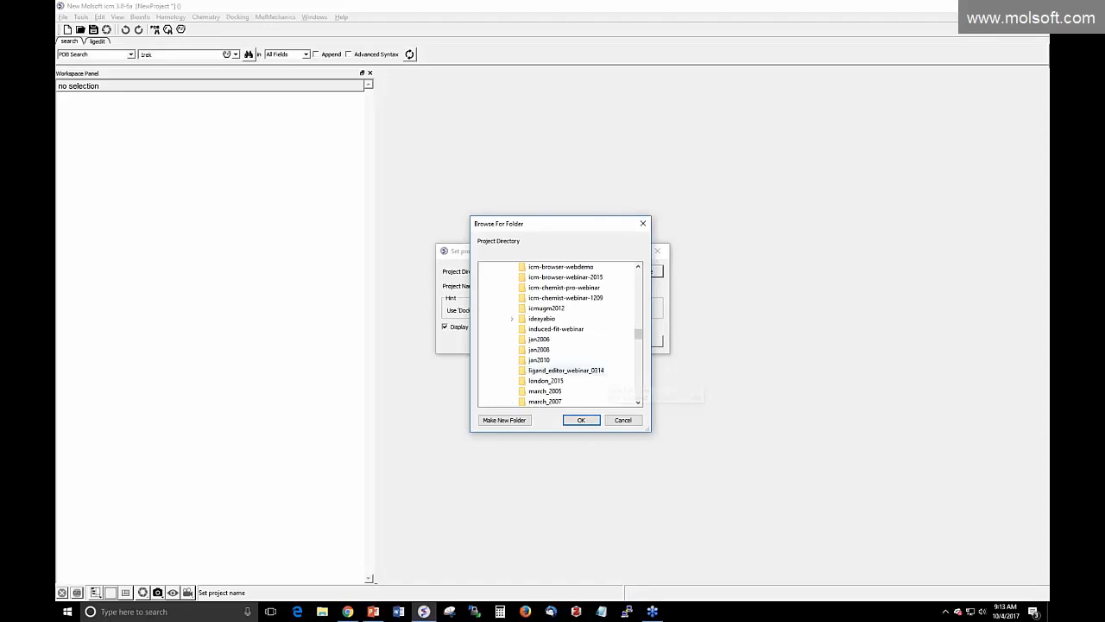
scroll(596, 375, up, 5)
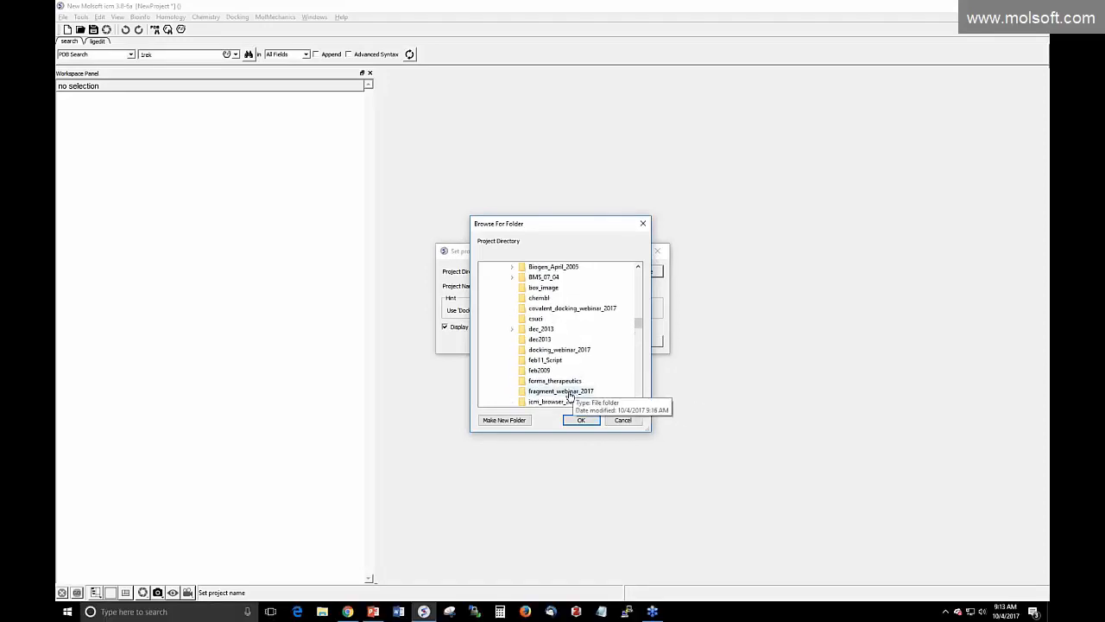
Choose fragment_webinar_2017 as the project directory and open the fragdock project
click(561, 391)
click(581, 420)
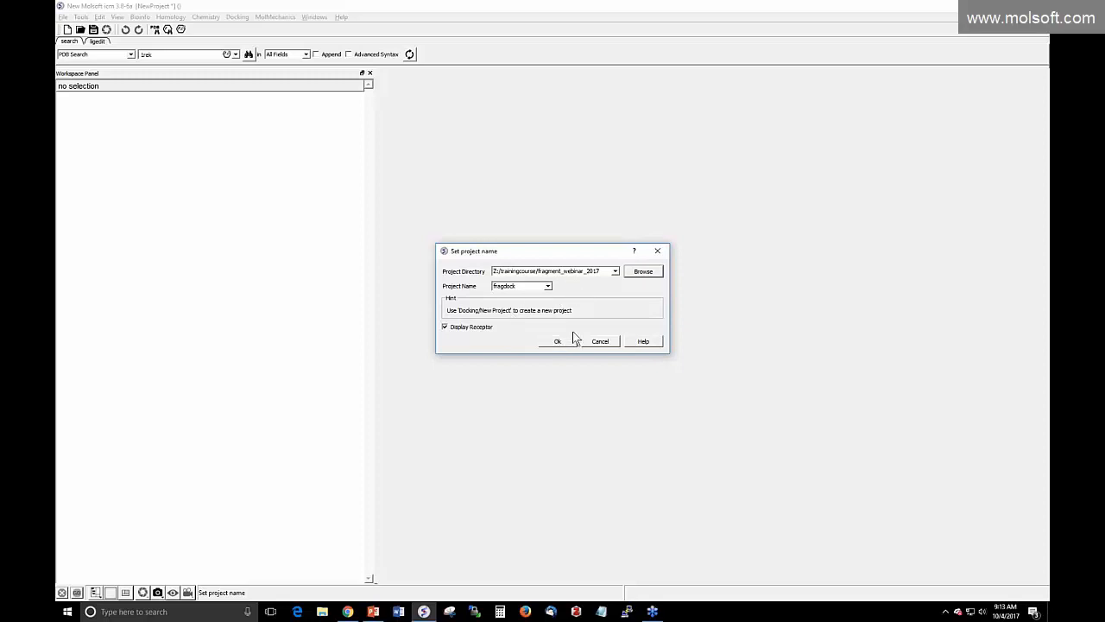
click(560, 343)
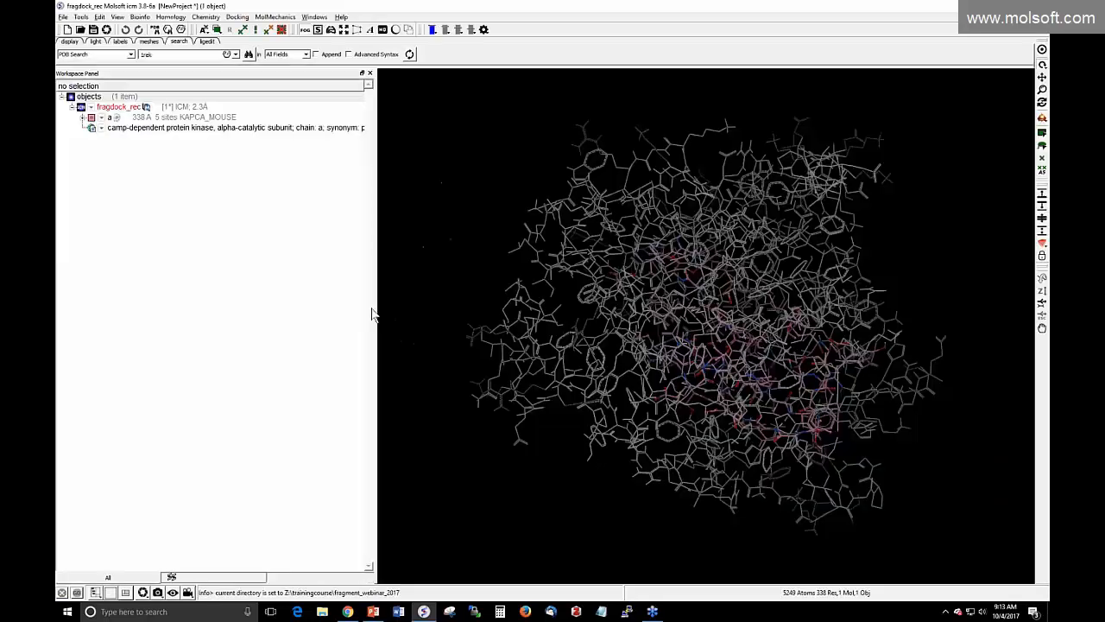
click(238, 17)
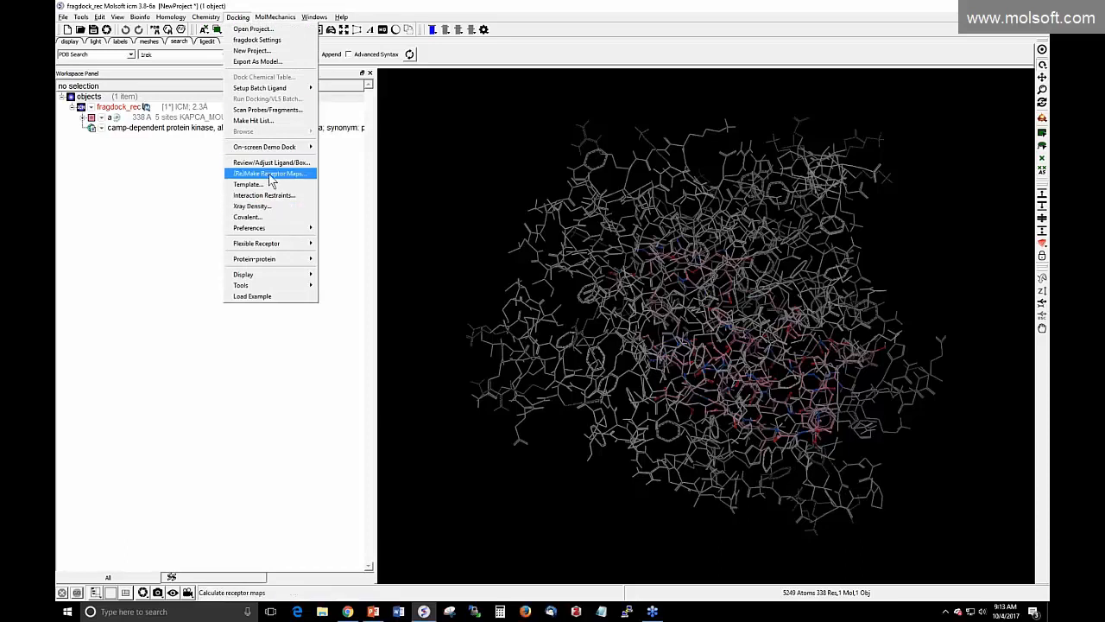
Make a hit list spreadsheet from the fragdock_fragments1.ob docking results file
click(260, 121)
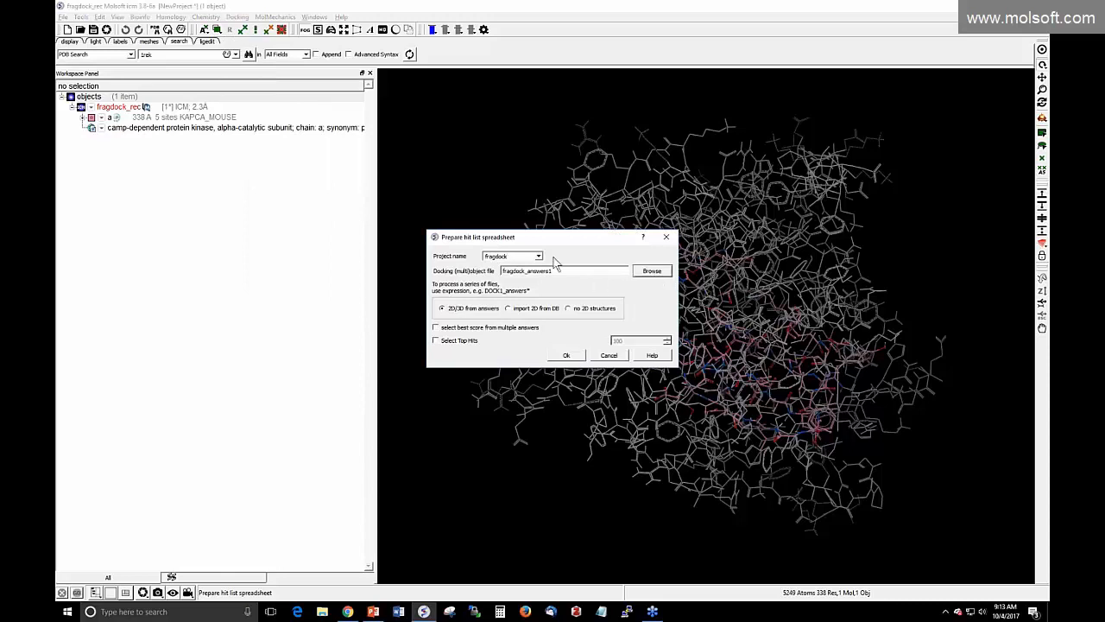
click(653, 272)
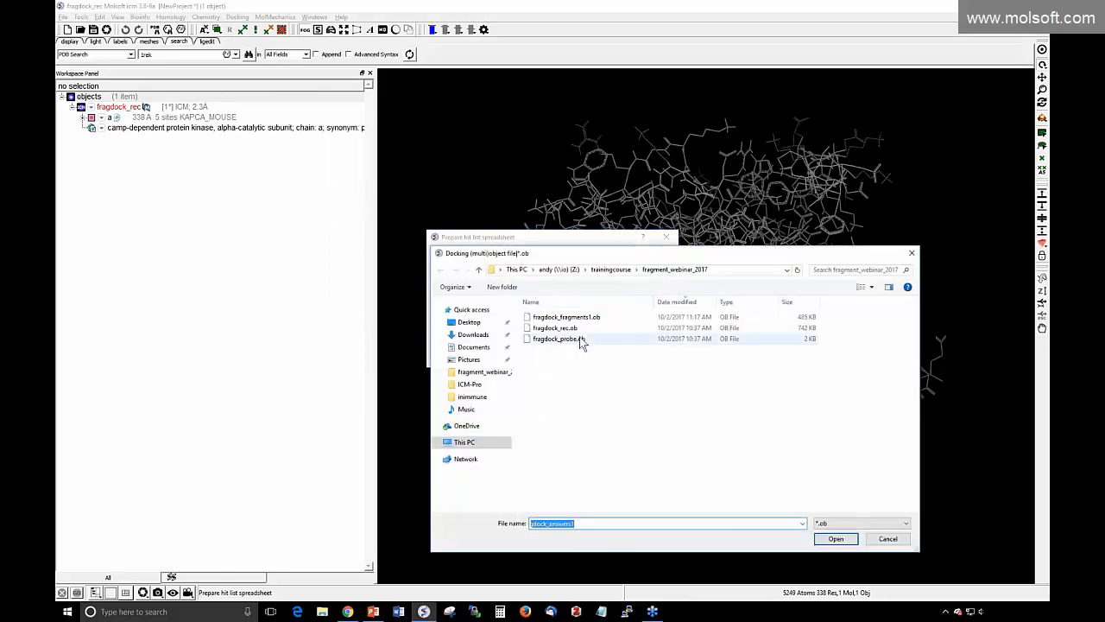
click(574, 318)
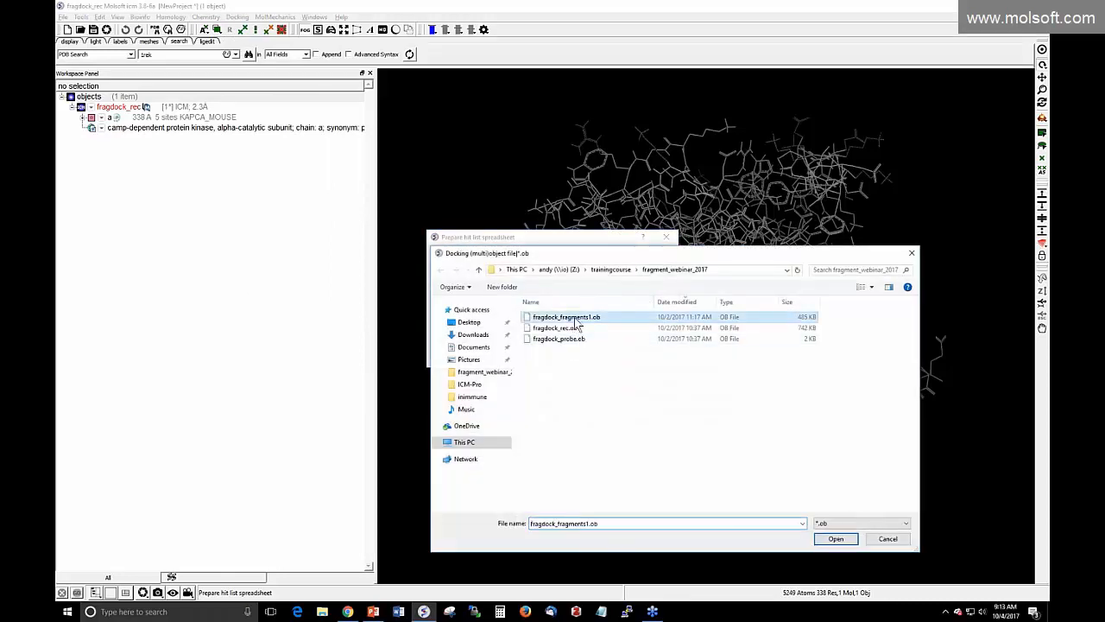
click(835, 538)
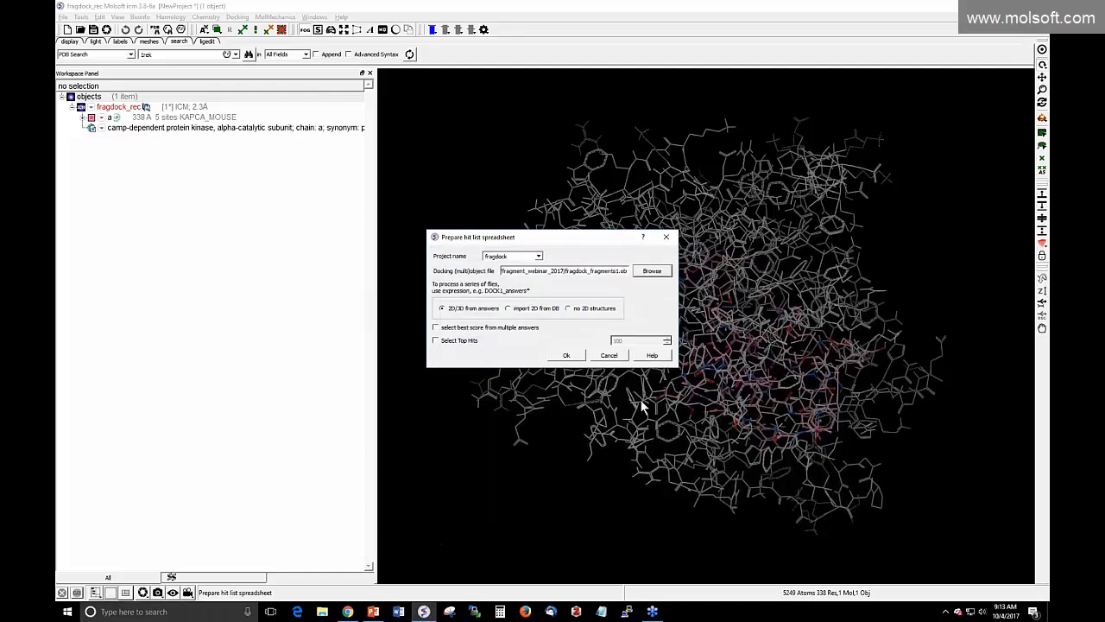
click(566, 355)
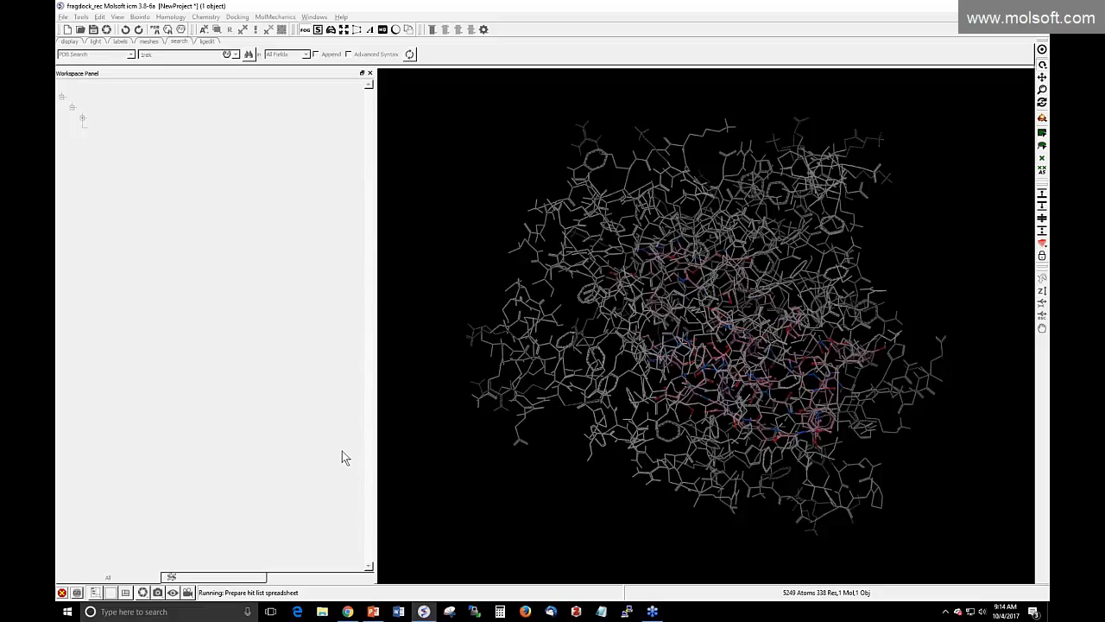
View PowerPoint slide 8 on clustering fragments by pocket location, then return to ICM-Pro
click(373, 612)
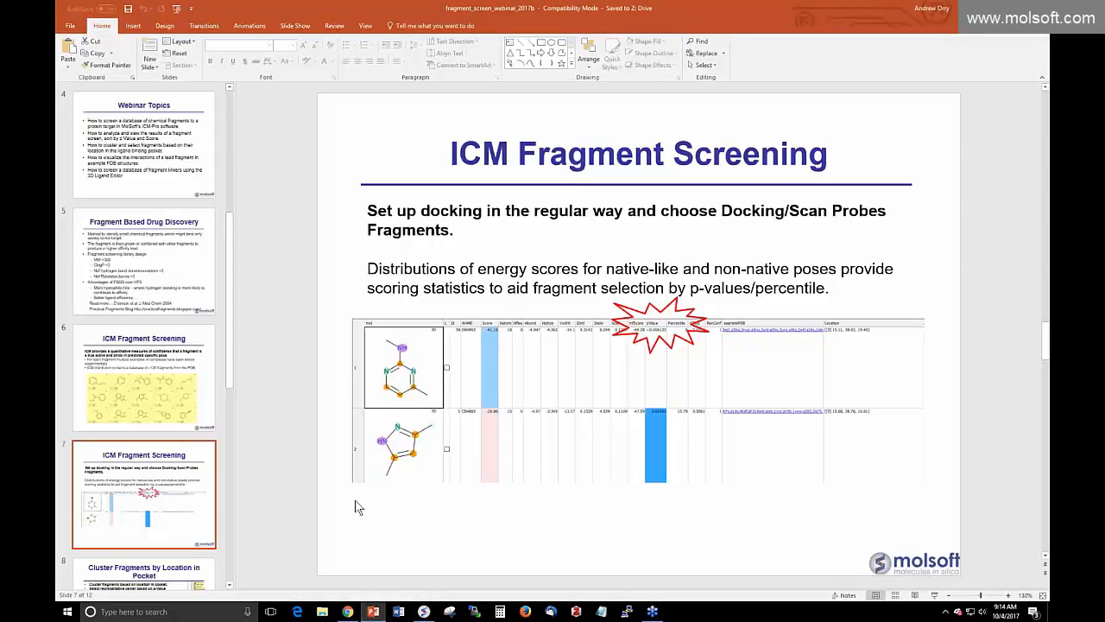
scroll(167, 514, down, 3)
click(166, 501)
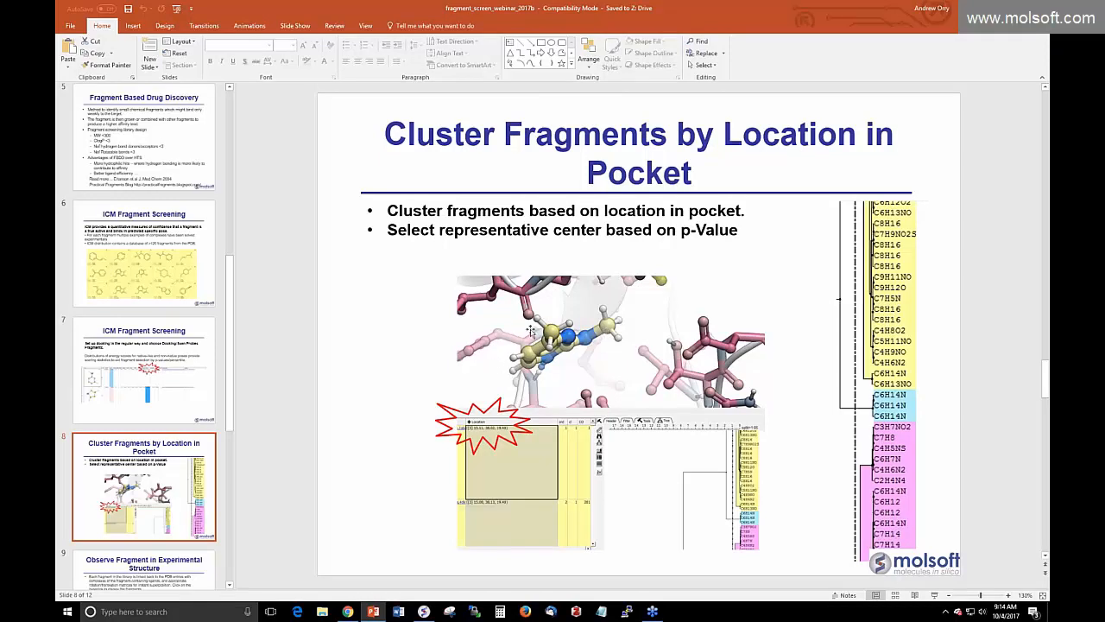
click(423, 611)
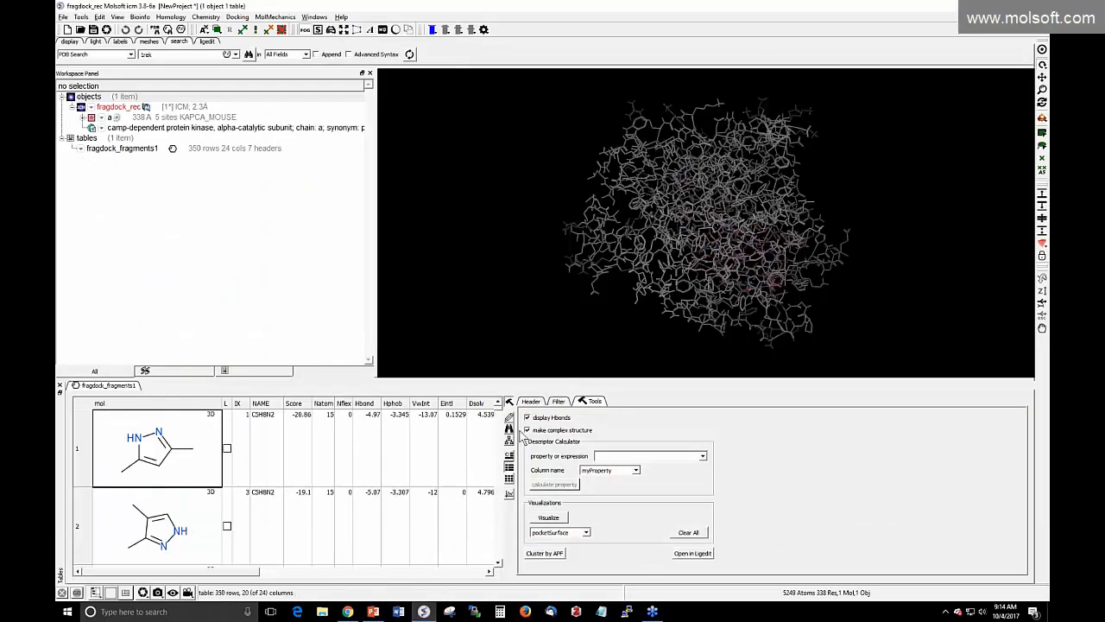
Widen the table and load the first fragment's complex in Elegant Ribbon+Ligand Sketch style
drag(509, 427, 719, 428)
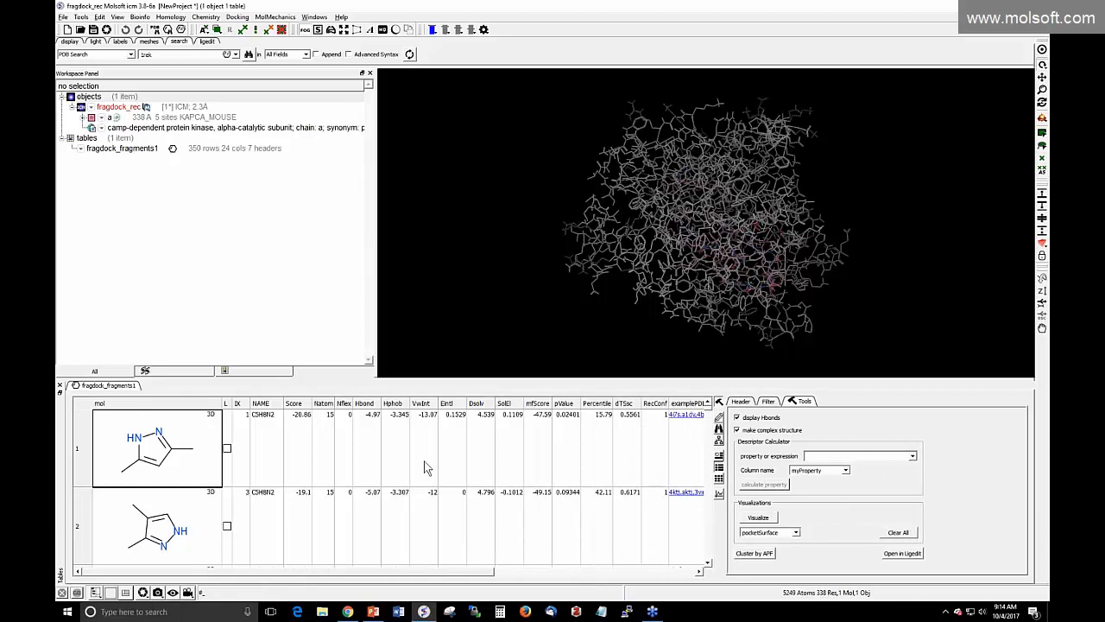
double_click(167, 458)
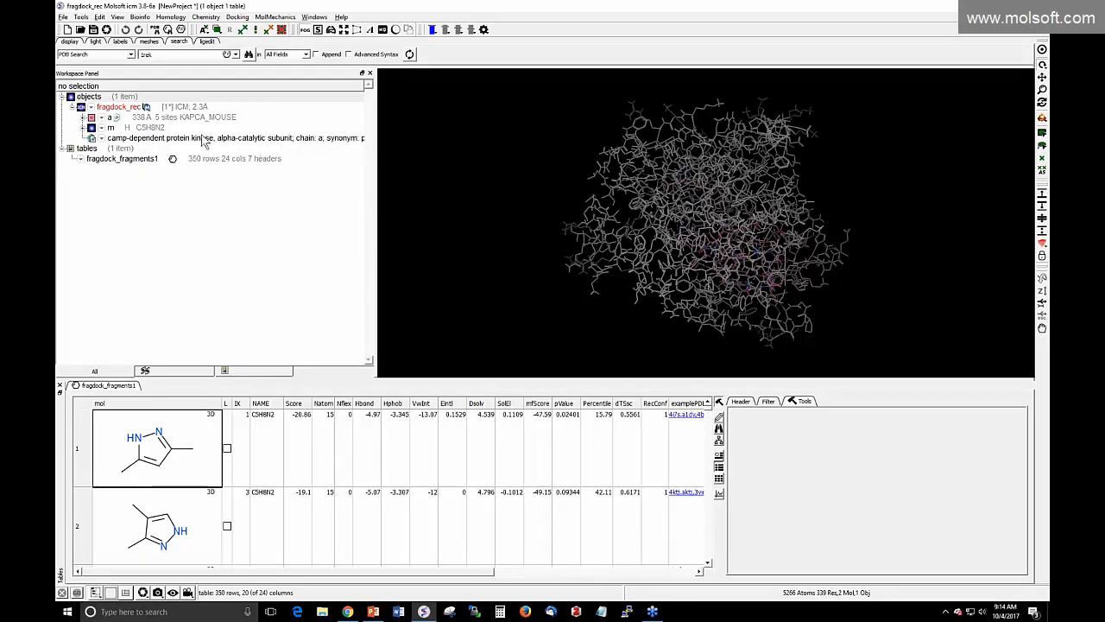
click(69, 42)
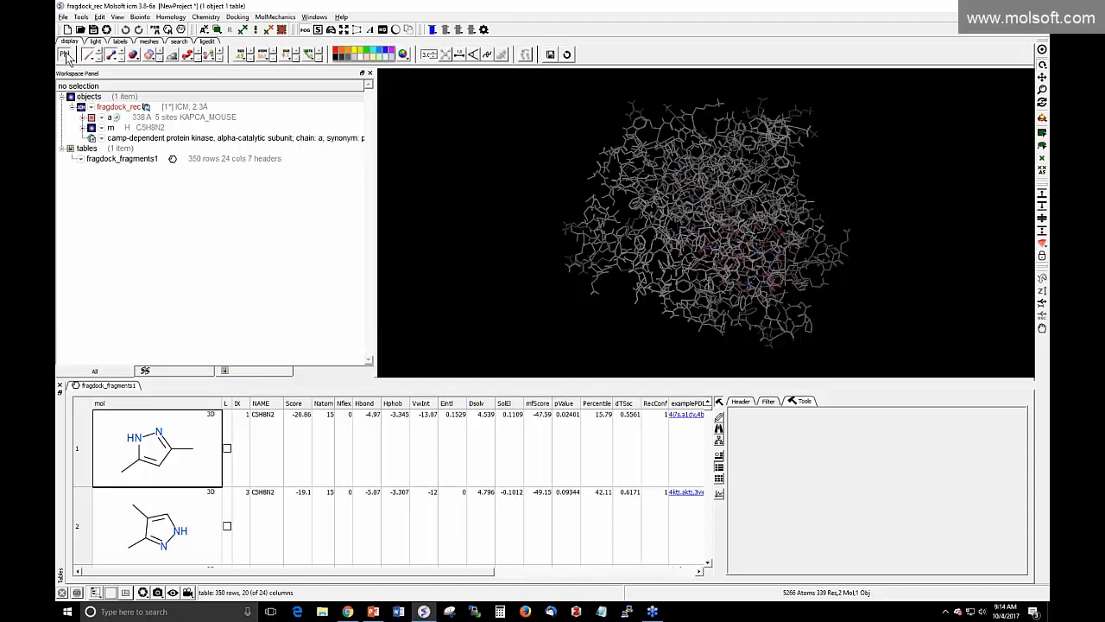
click(67, 55)
click(87, 198)
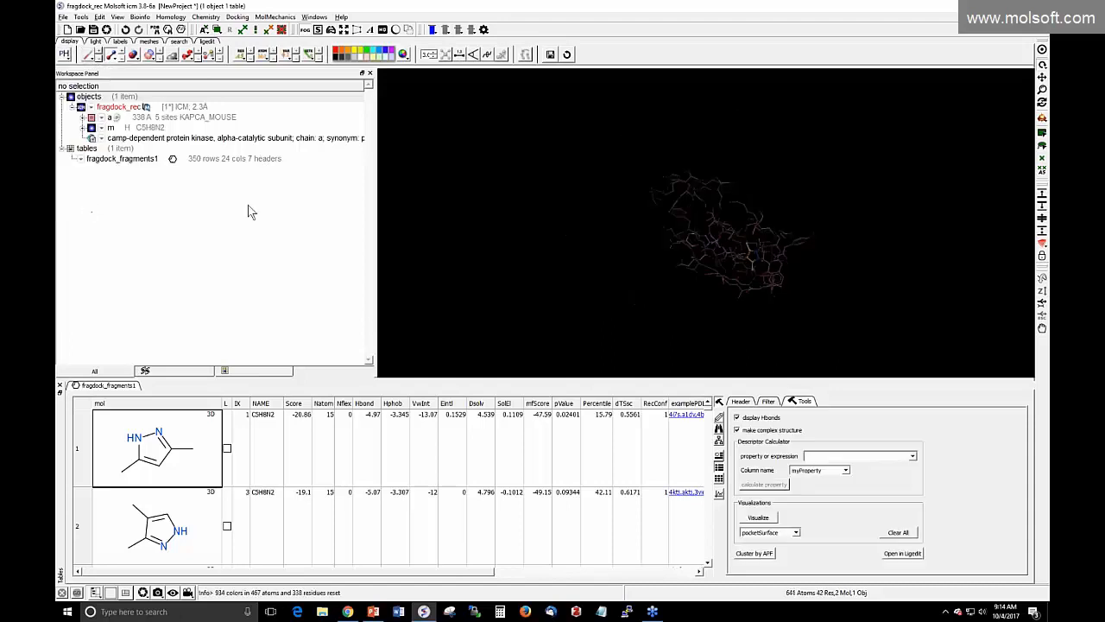
Center, zoom and rotate the view around the docked C5H8N2 fragment in the pocket
drag(597, 252, 523, 173)
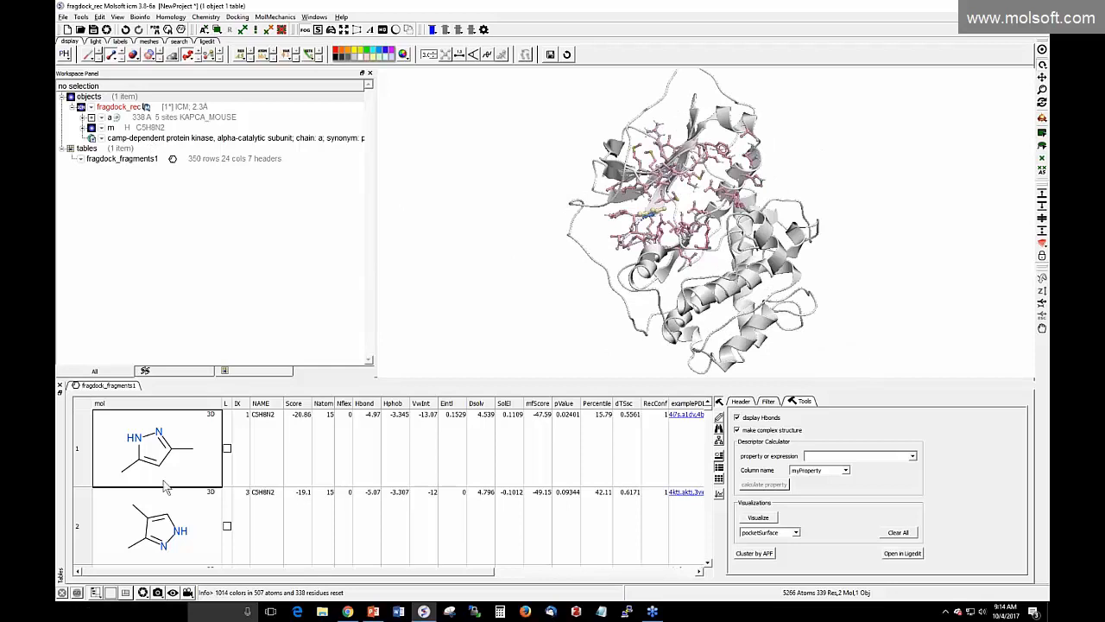
click(151, 130)
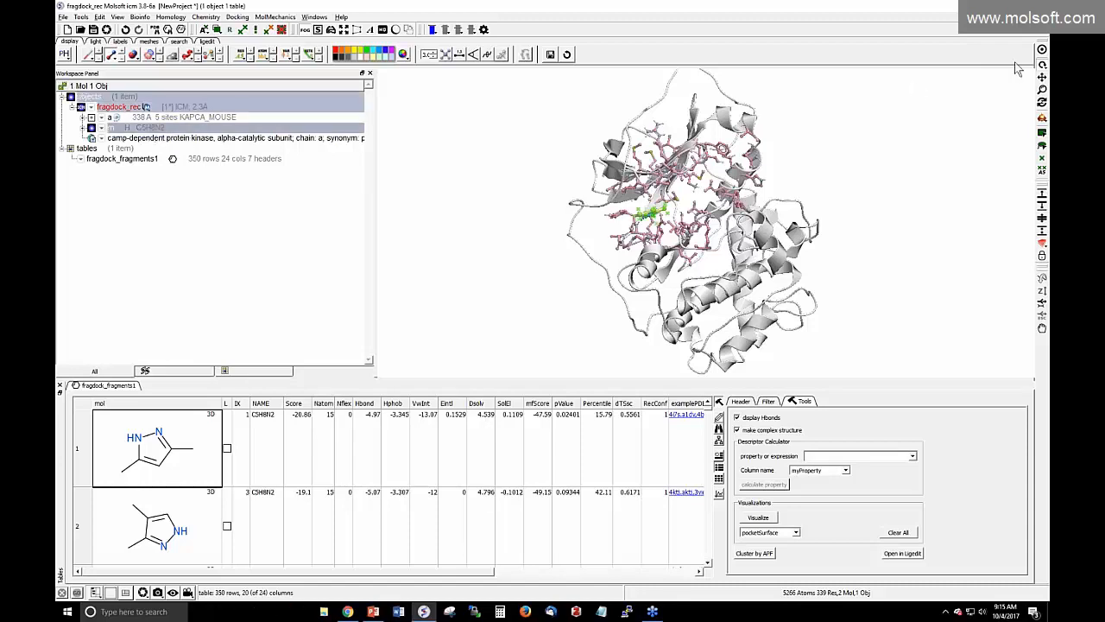
click(1042, 51)
drag(396, 213, 396, 287)
drag(598, 363, 702, 269)
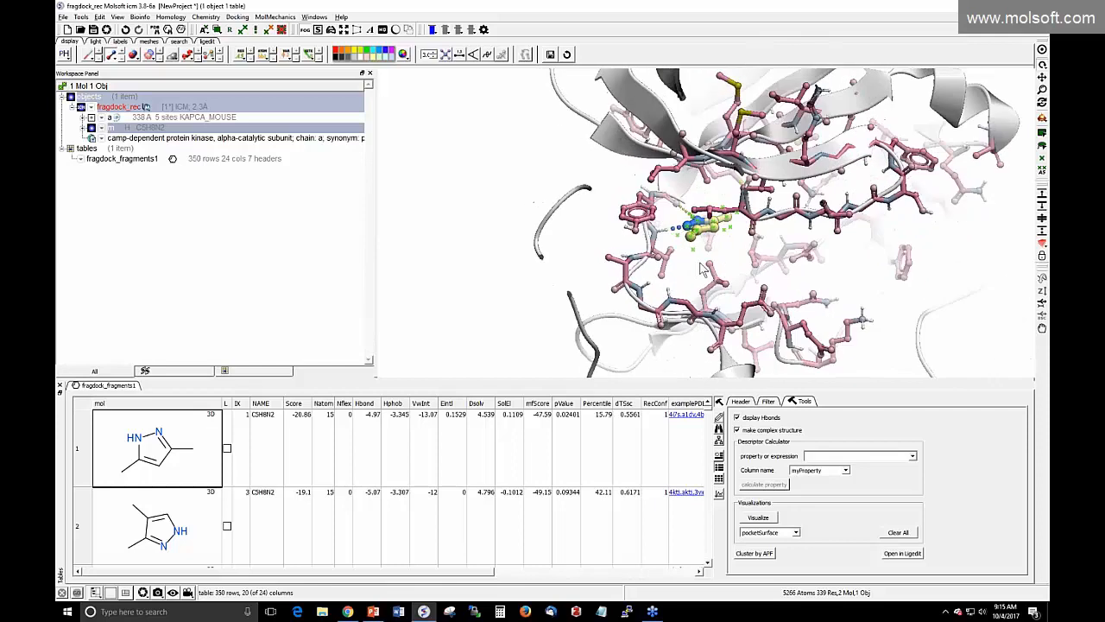
click(282, 31)
drag(482, 232, 473, 227)
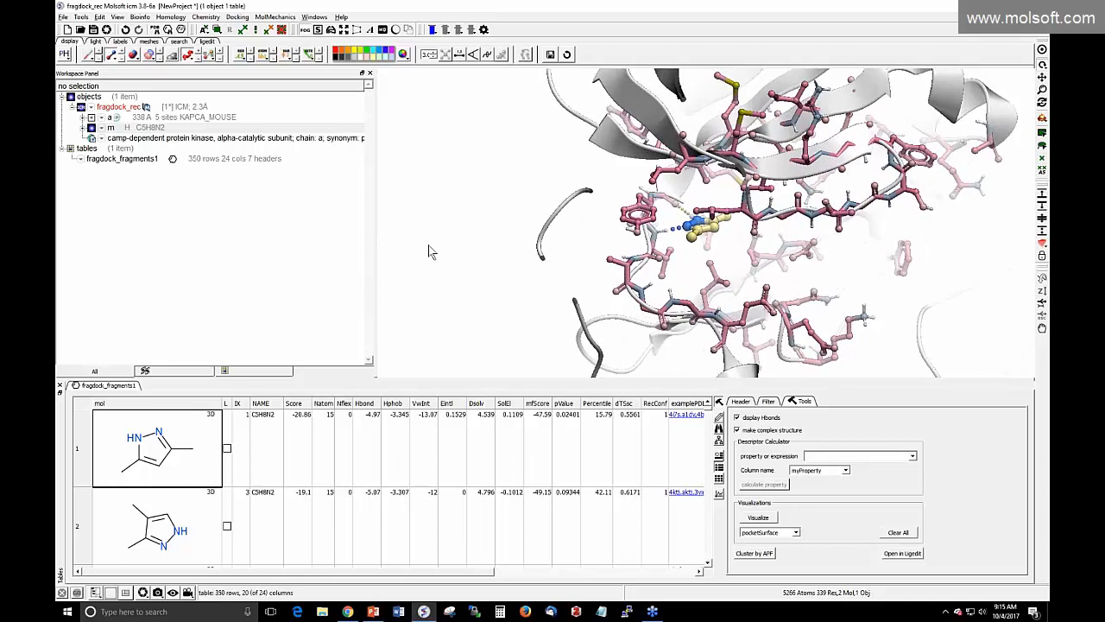
drag(396, 241, 397, 269)
drag(564, 287, 571, 306)
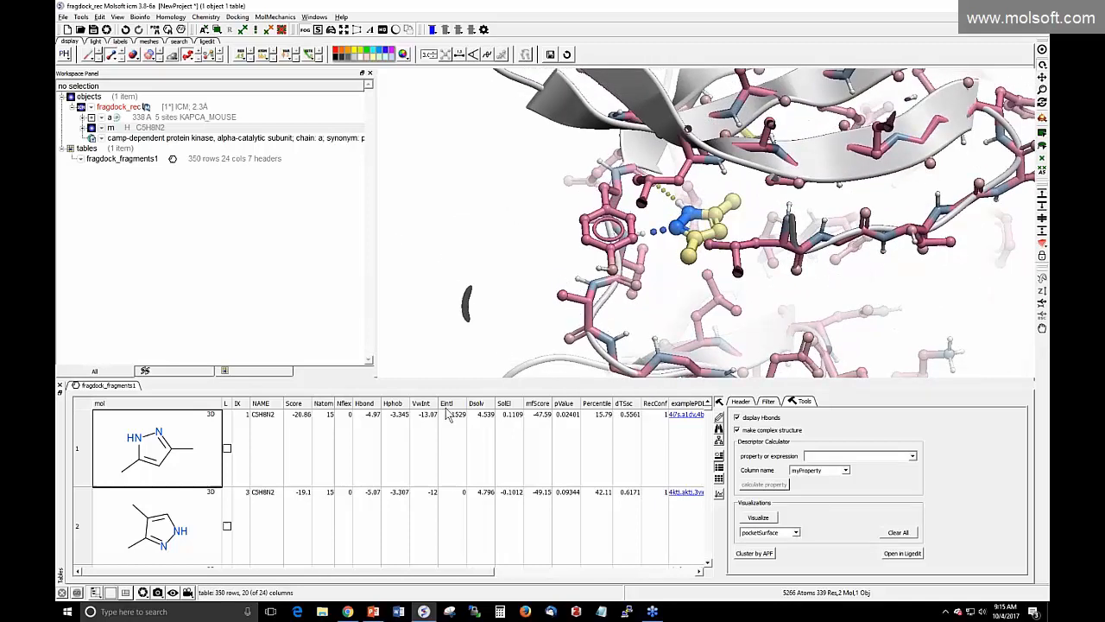
Briefly overlay, then remove, the row 3 C4H6N2 and row 48 C5H9NO fragment poses
scroll(225, 533, down, 1)
click(226, 527)
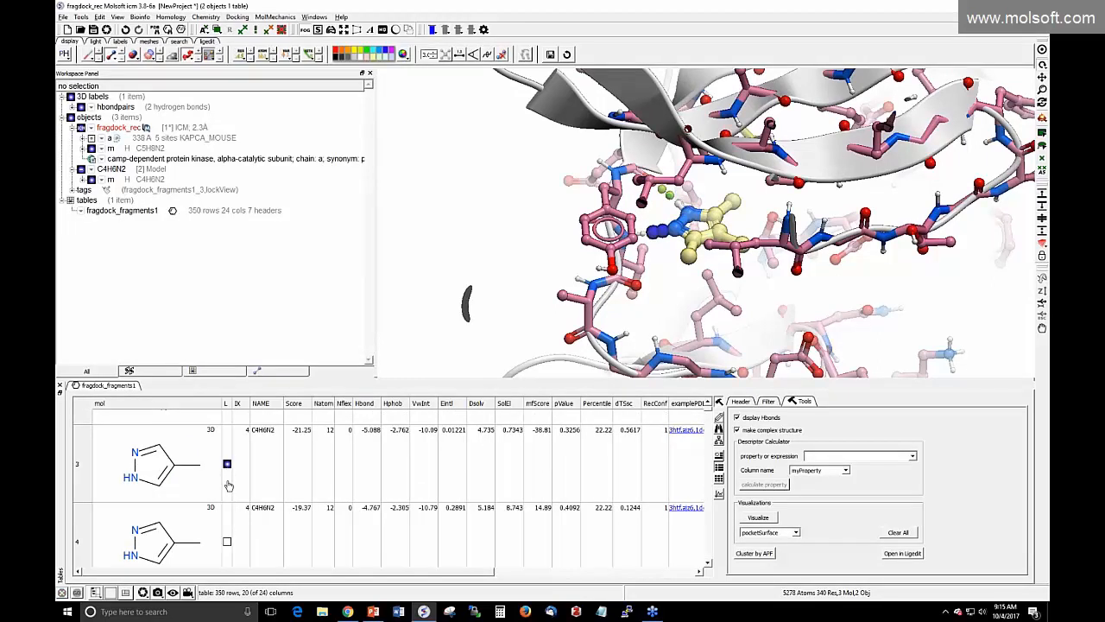
click(227, 466)
scroll(229, 538, down, 7)
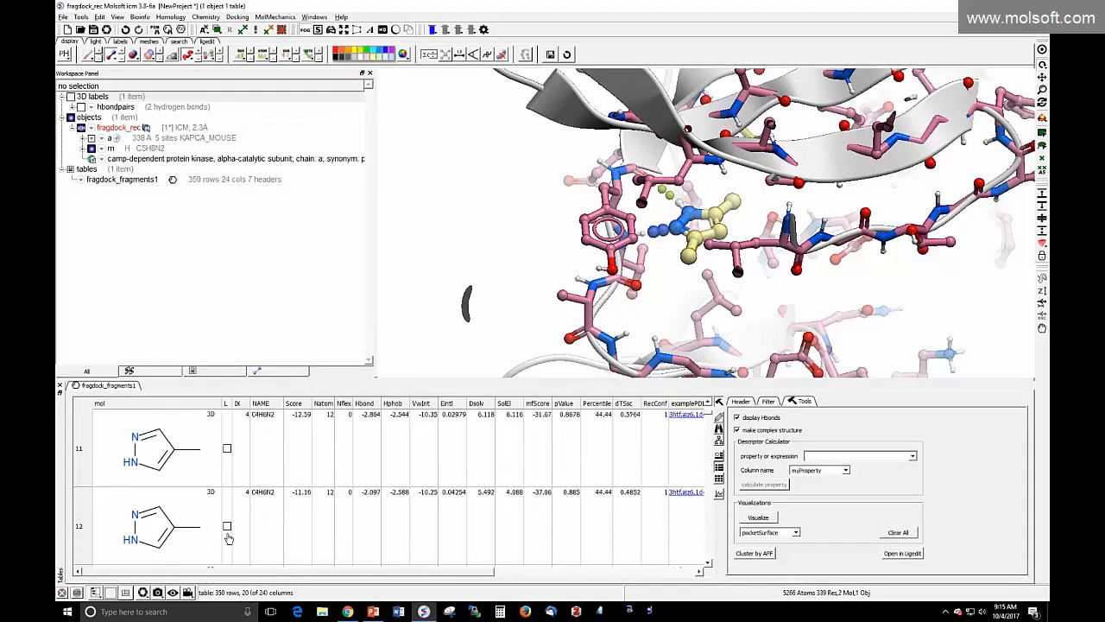
scroll(229, 539, down, 15)
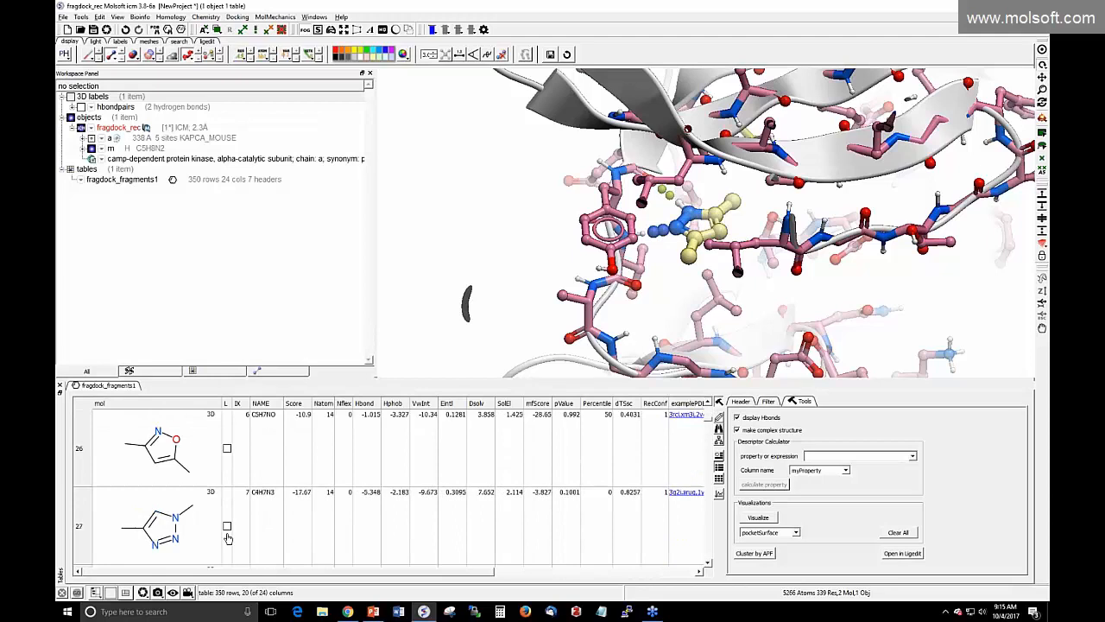
scroll(228, 538, down, 8)
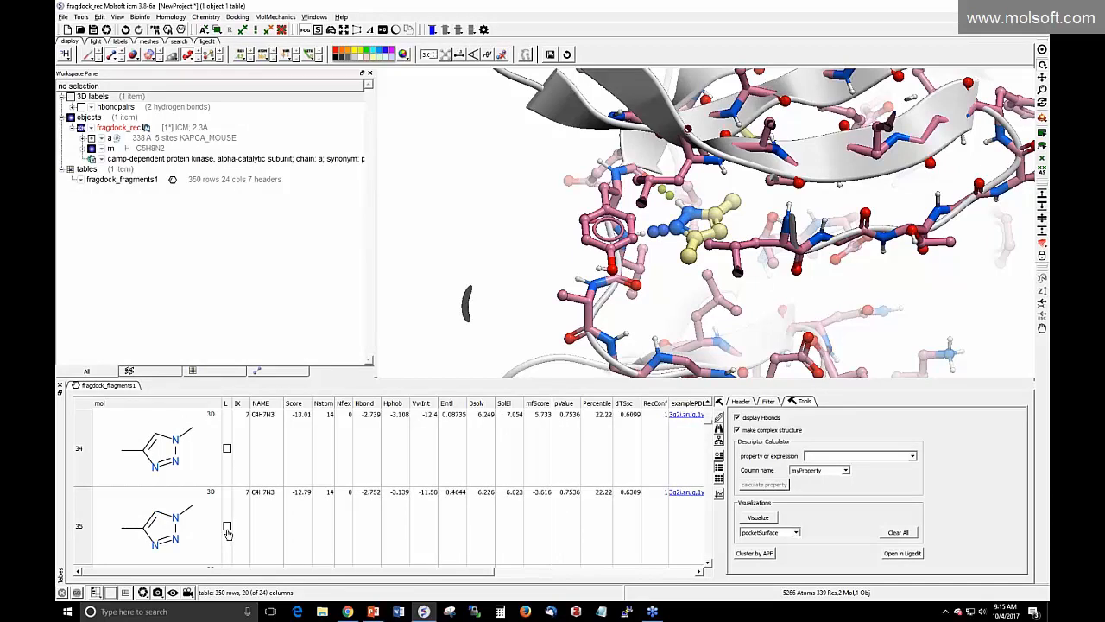
scroll(228, 534, down, 13)
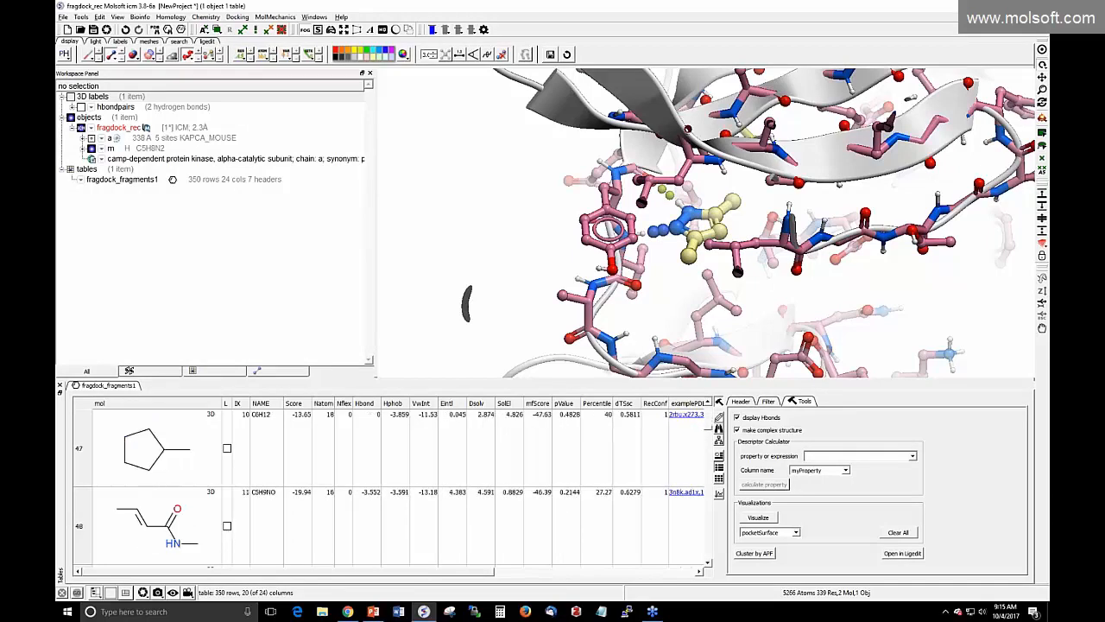
click(227, 526)
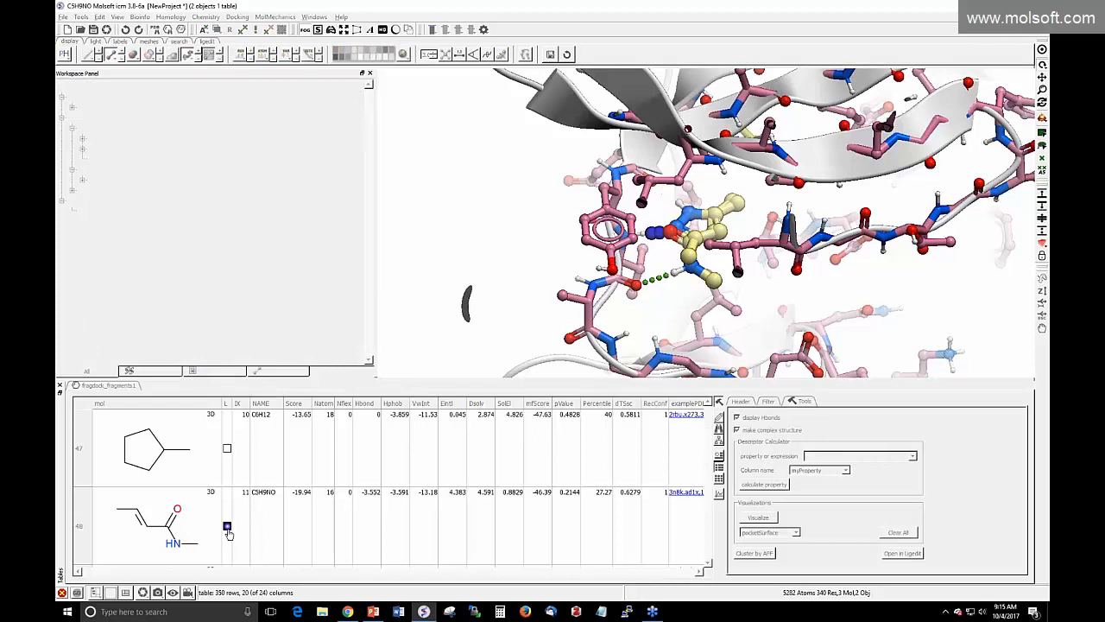
click(228, 530)
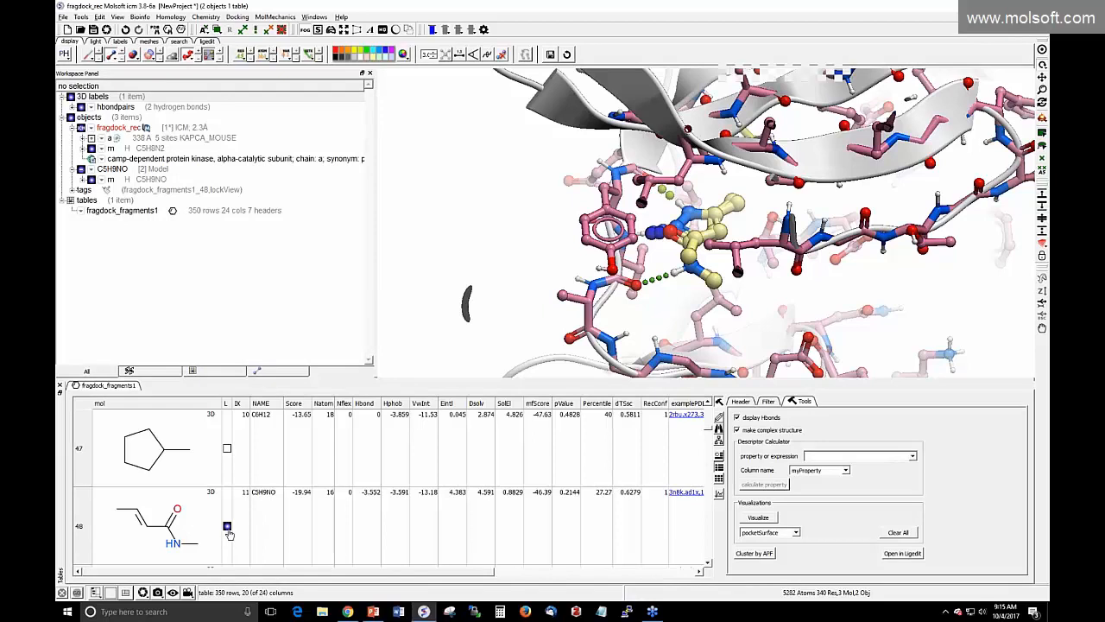
drag(709, 429, 709, 397)
Sort the fragment table by Percentile, highest first
click(589, 403)
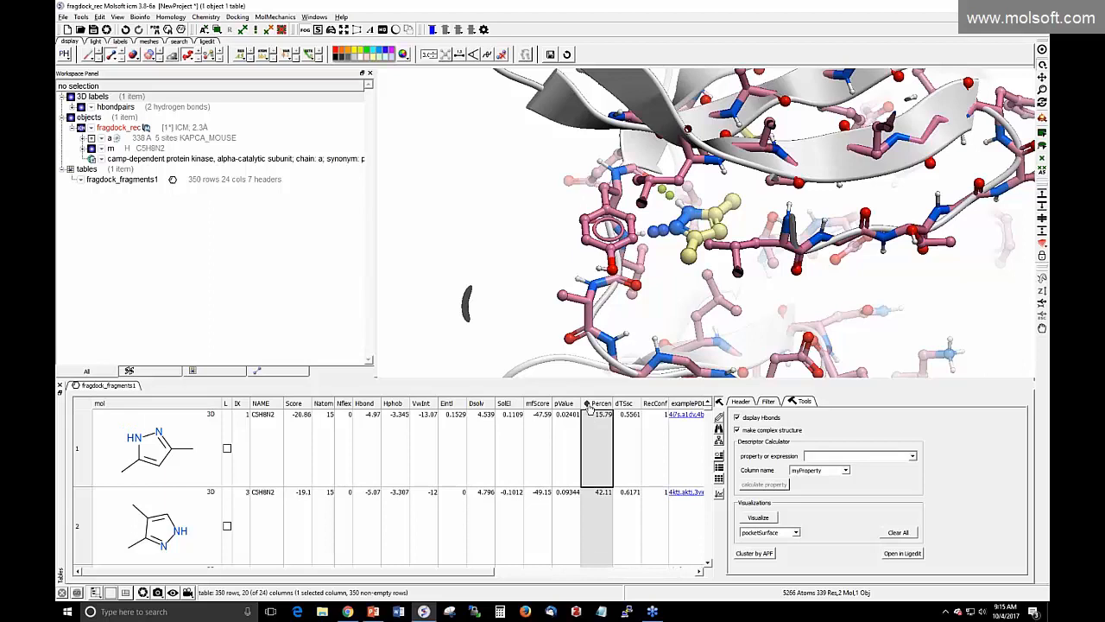
click(589, 403)
click(589, 403)
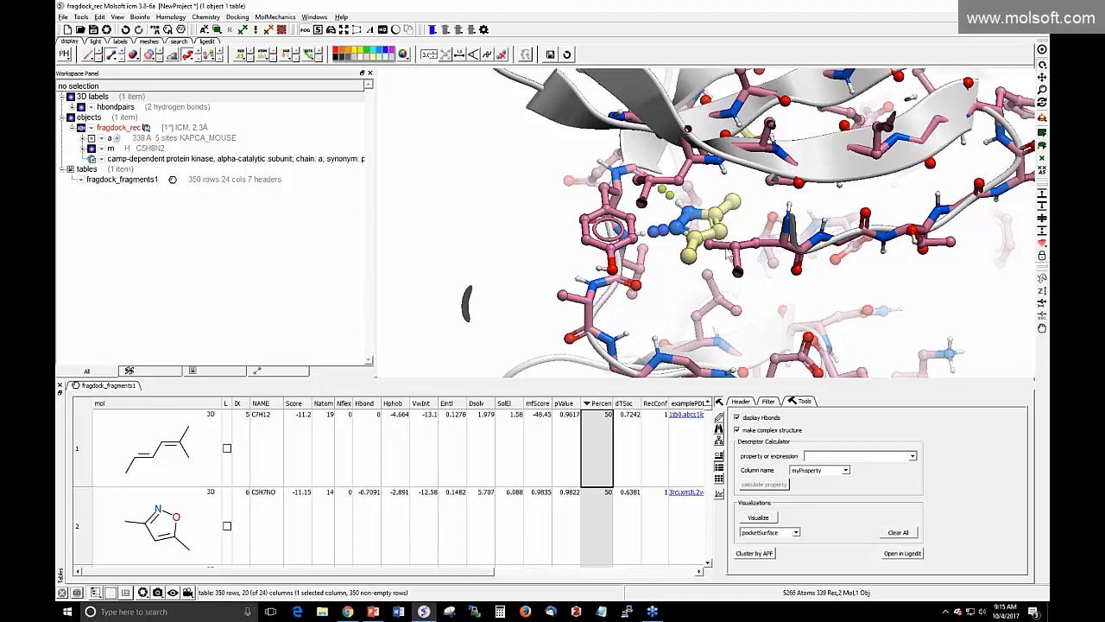
Rotate the pocket view and scroll the table right to the Location column
drag(673, 263, 675, 236)
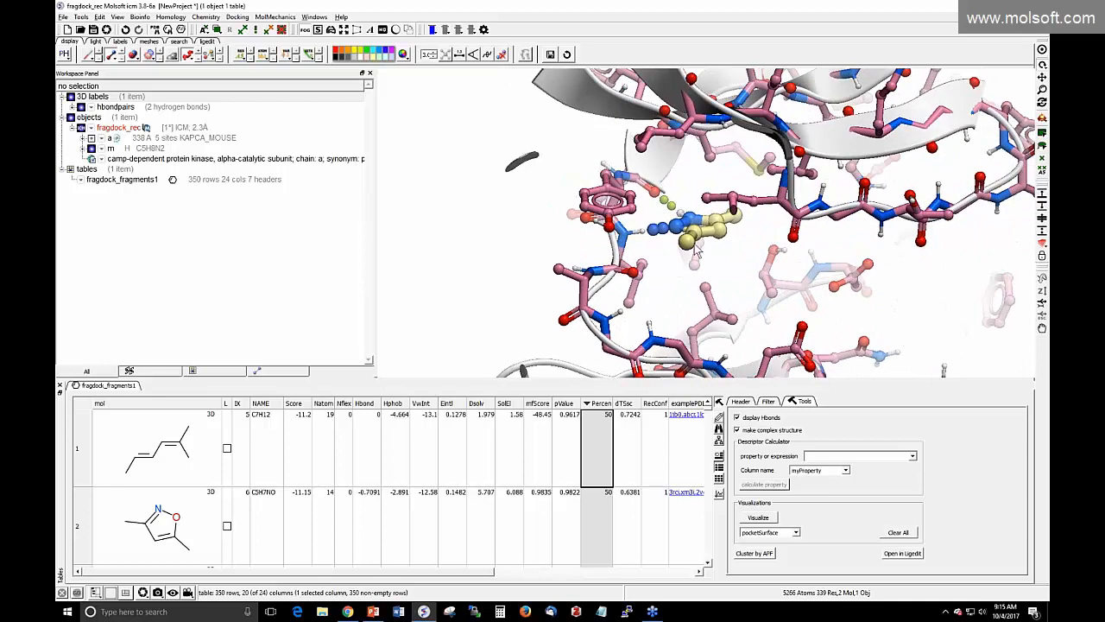
drag(836, 257, 905, 177)
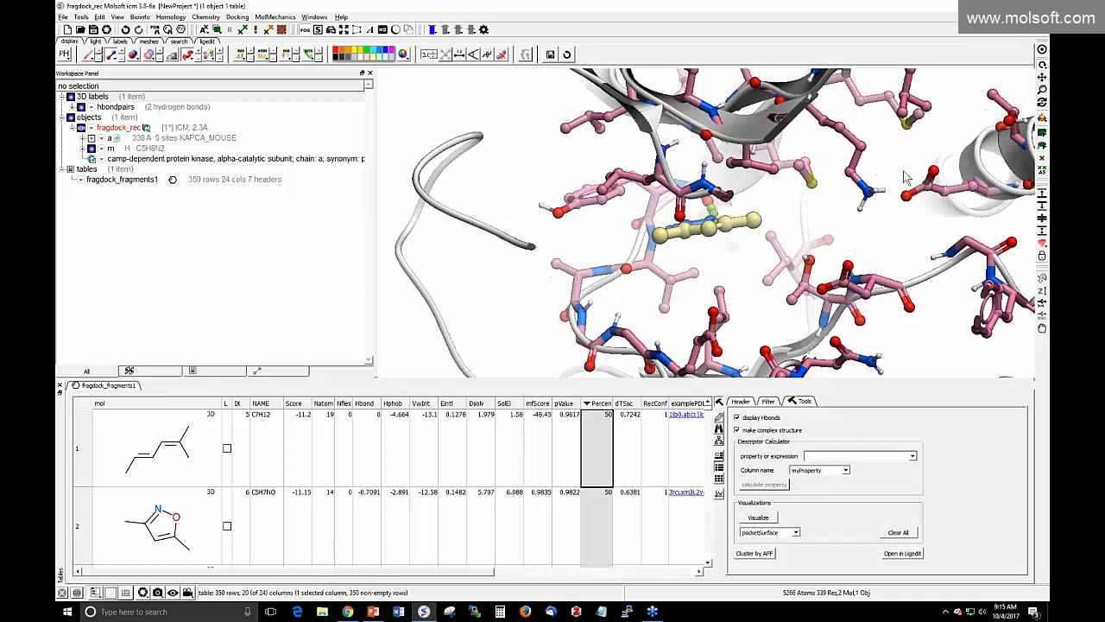
drag(876, 230, 924, 228)
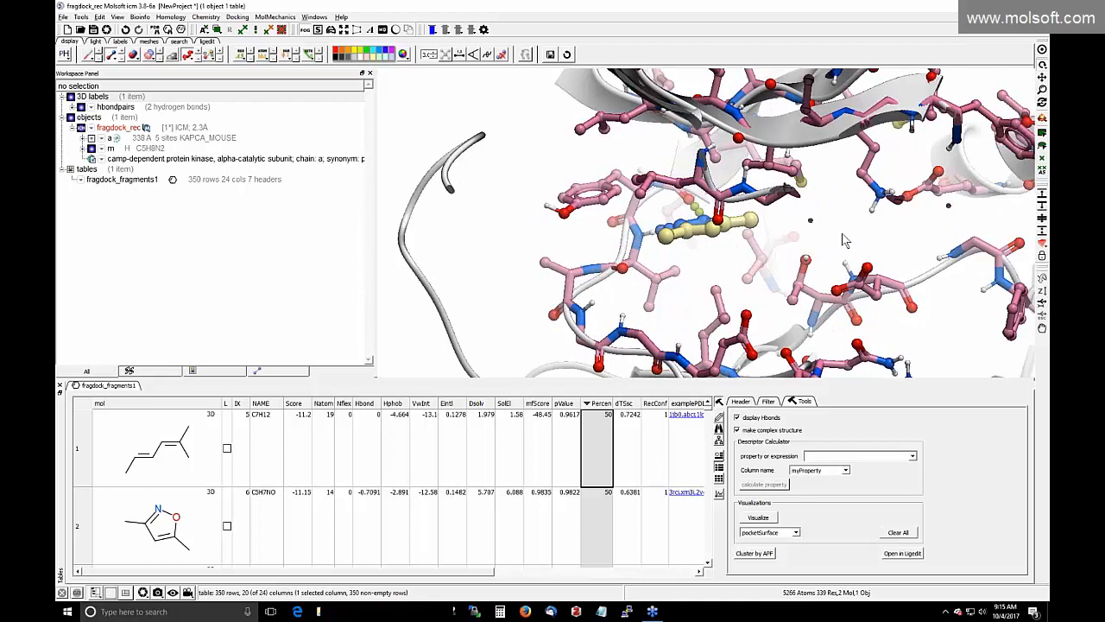
drag(709, 268, 719, 288)
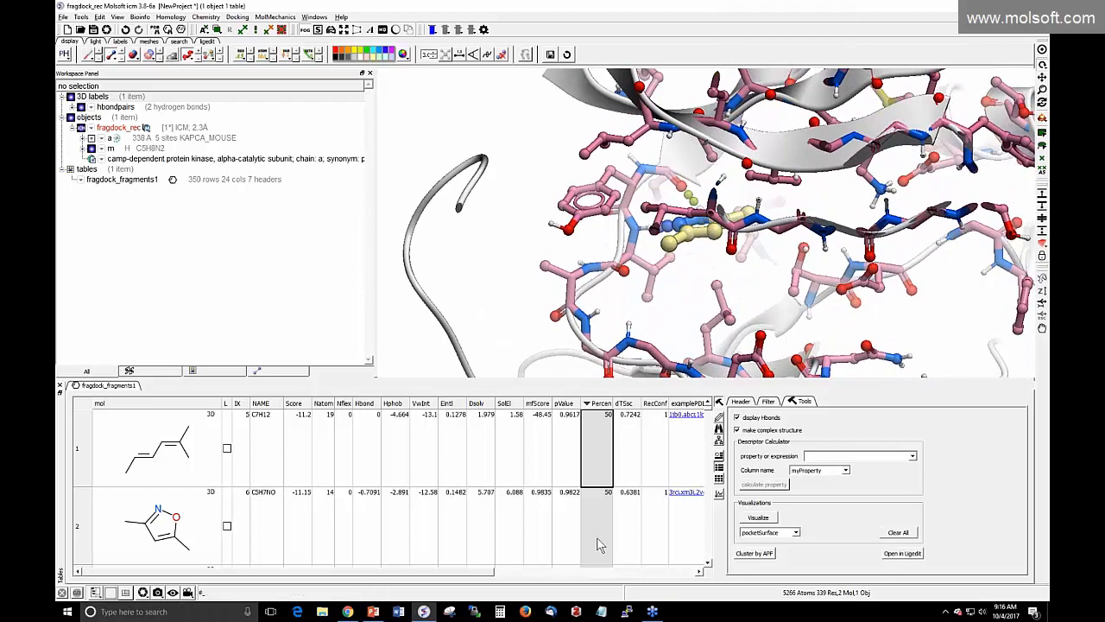
drag(481, 571, 686, 570)
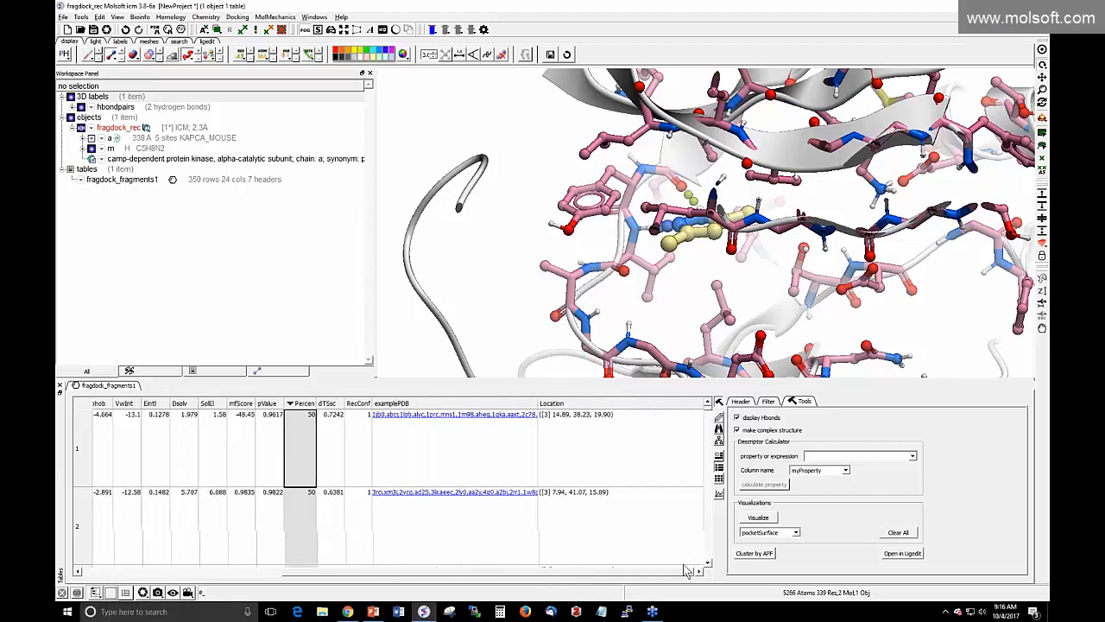
Select the whole Location column, whose top hit sits at [3] 14.89, 38.23, 19.90
click(598, 422)
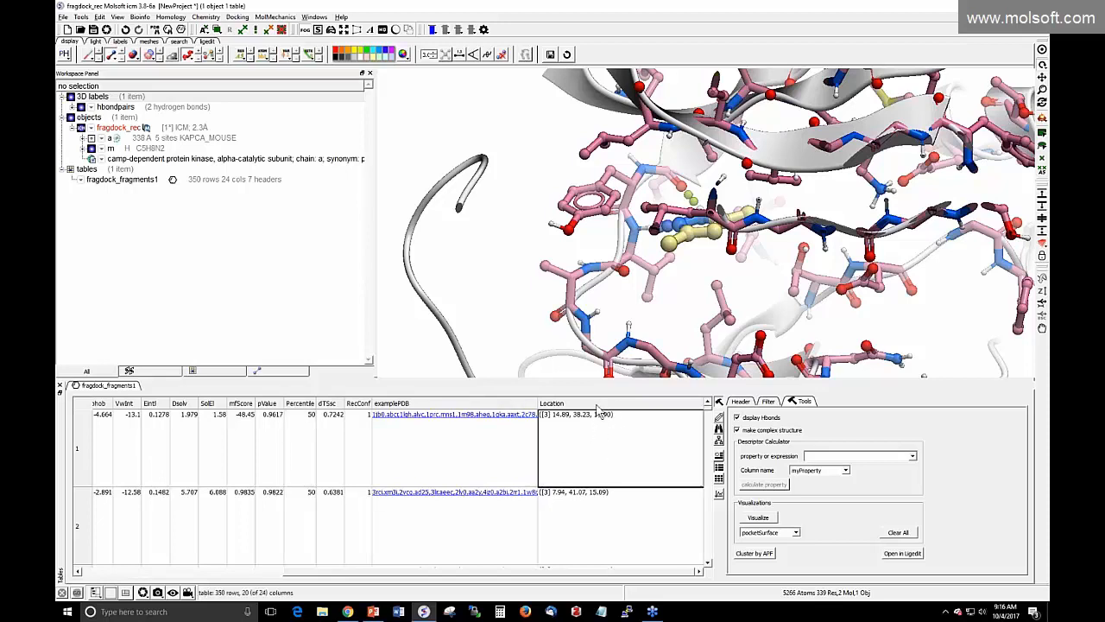
click(597, 404)
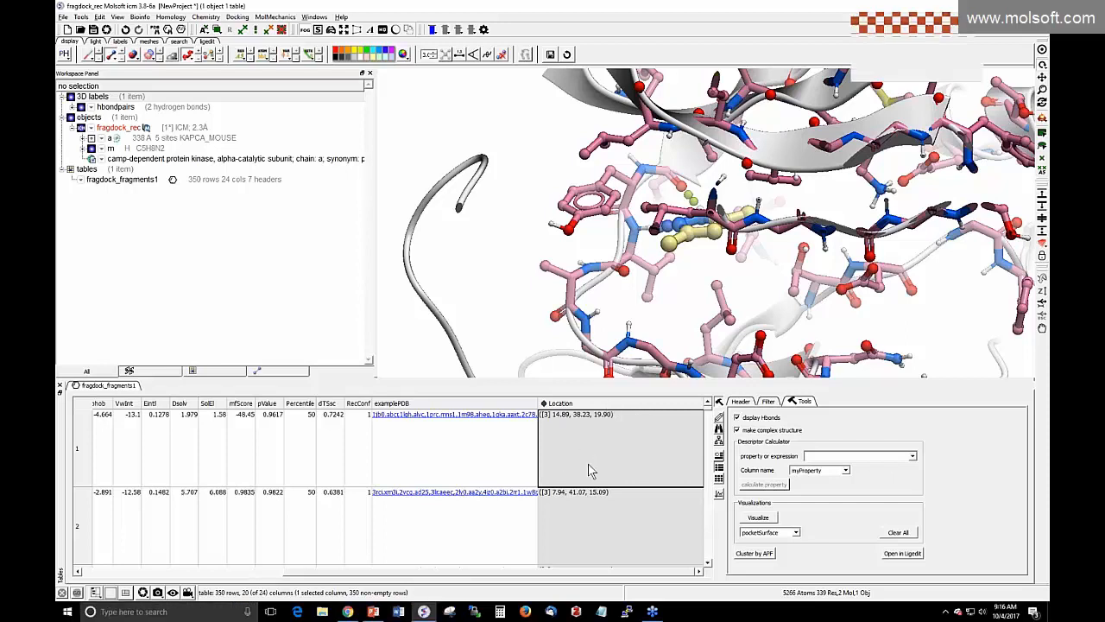
scroll(590, 471, down, 5)
scroll(591, 472, up, 5)
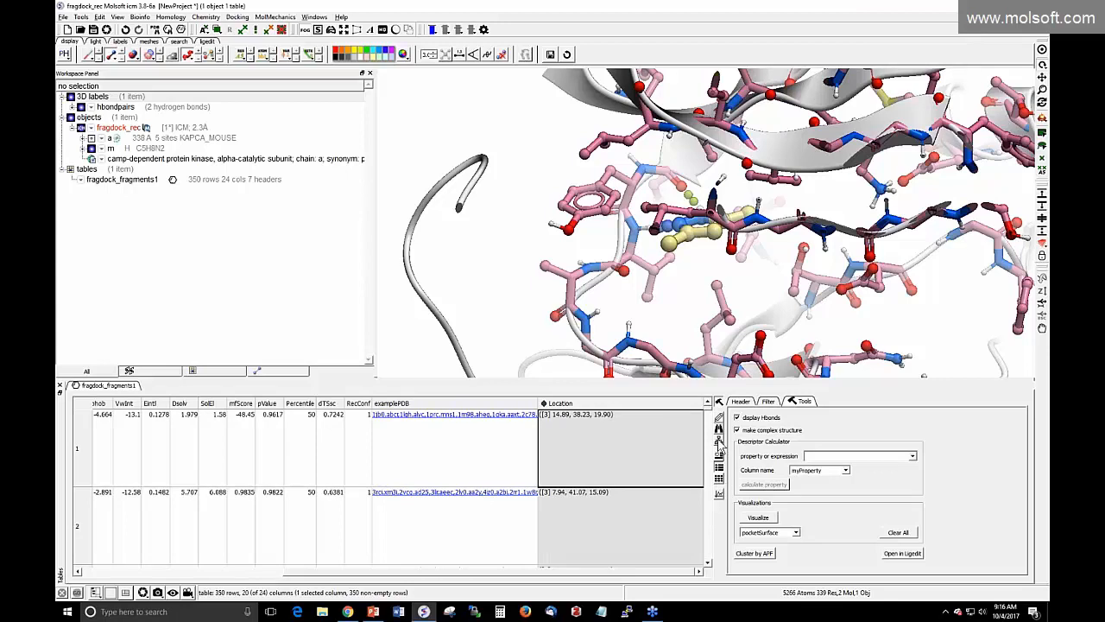
Cluster the 350 hits by Location and drag the dendrogram split line to 1.42
click(719, 442)
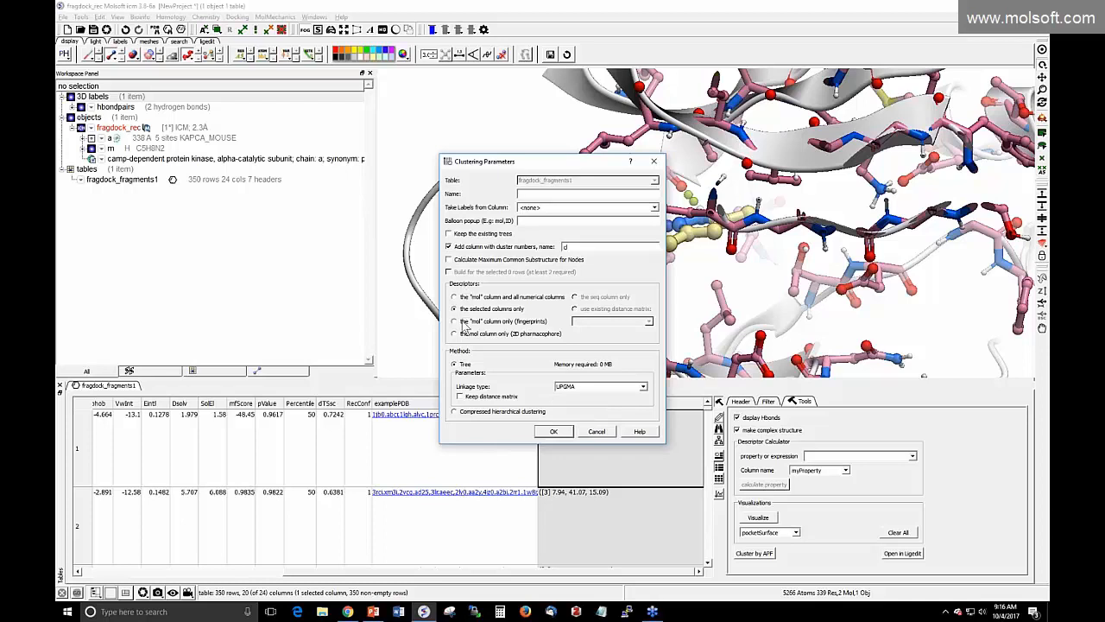
click(553, 433)
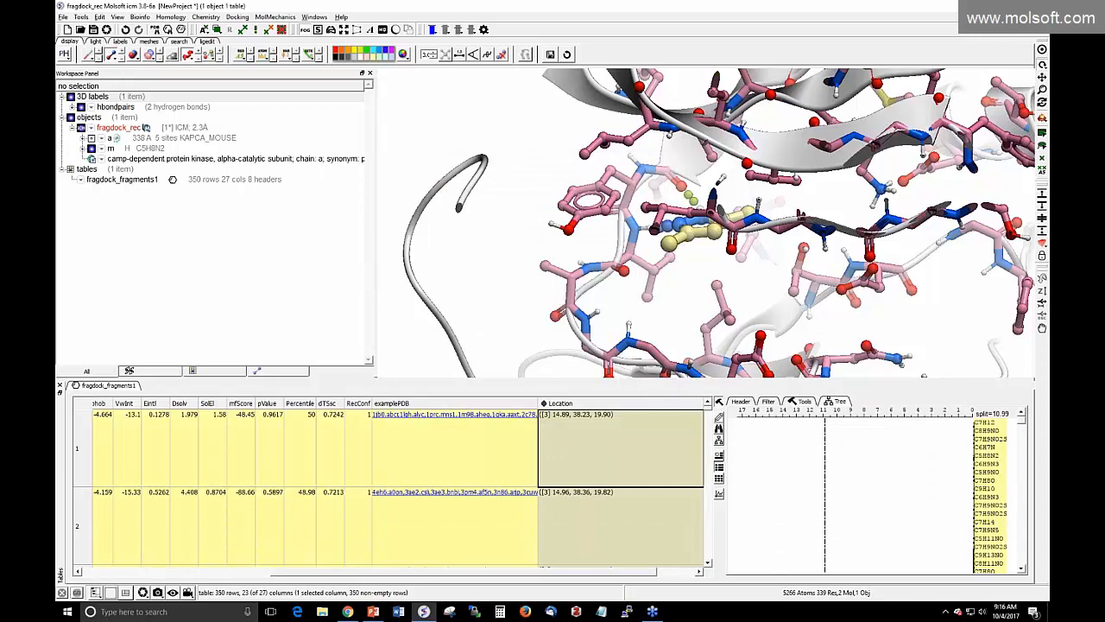
drag(826, 464, 954, 450)
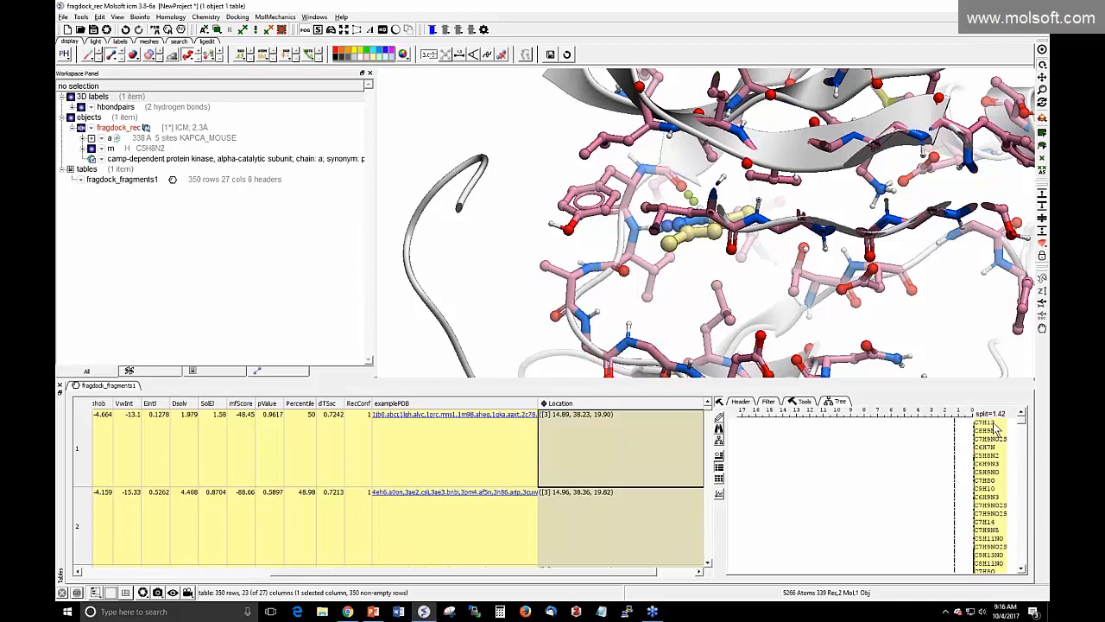
Step through poses of C7H9NO2S, C6H7N, C5H8N2, C6H9N3, C9H10 and C7H14 fragments
click(991, 430)
click(991, 439)
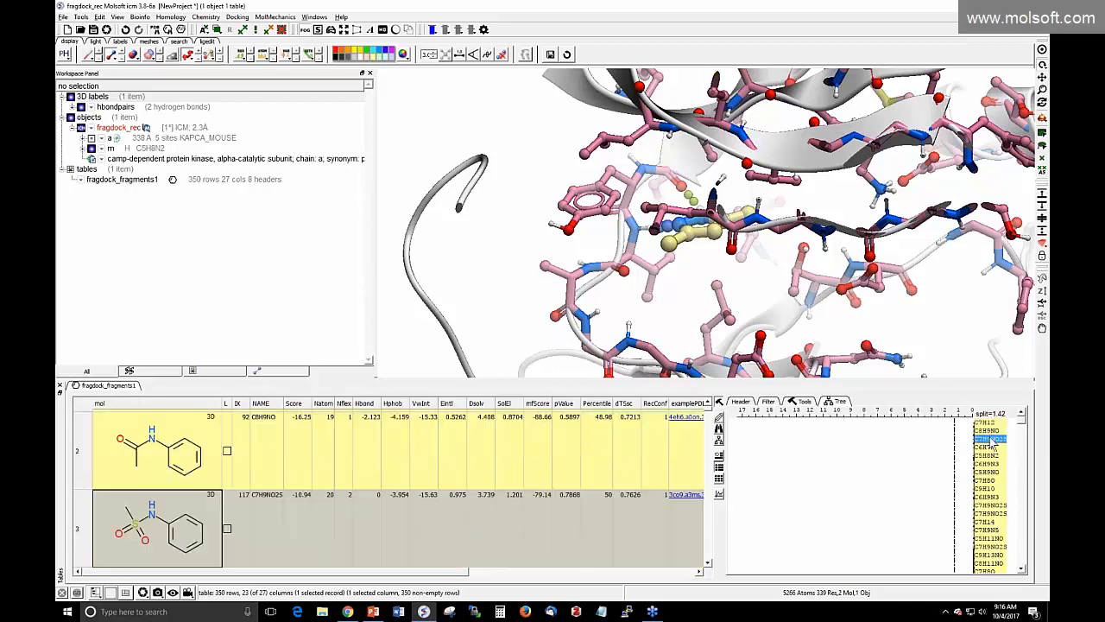
click(990, 448)
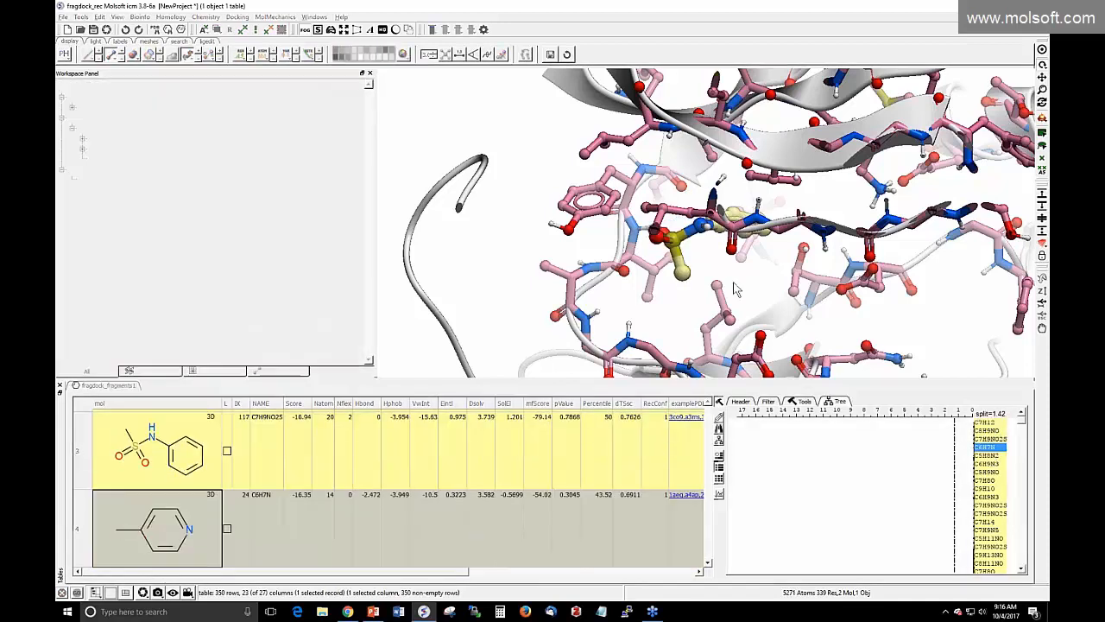
click(985, 456)
click(985, 464)
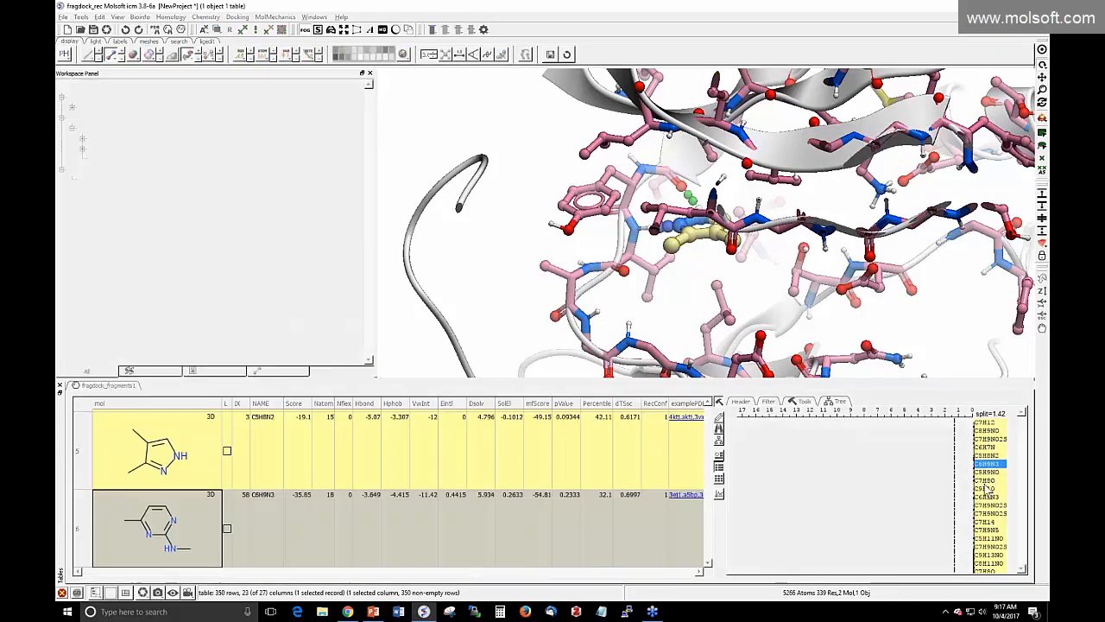
click(985, 489)
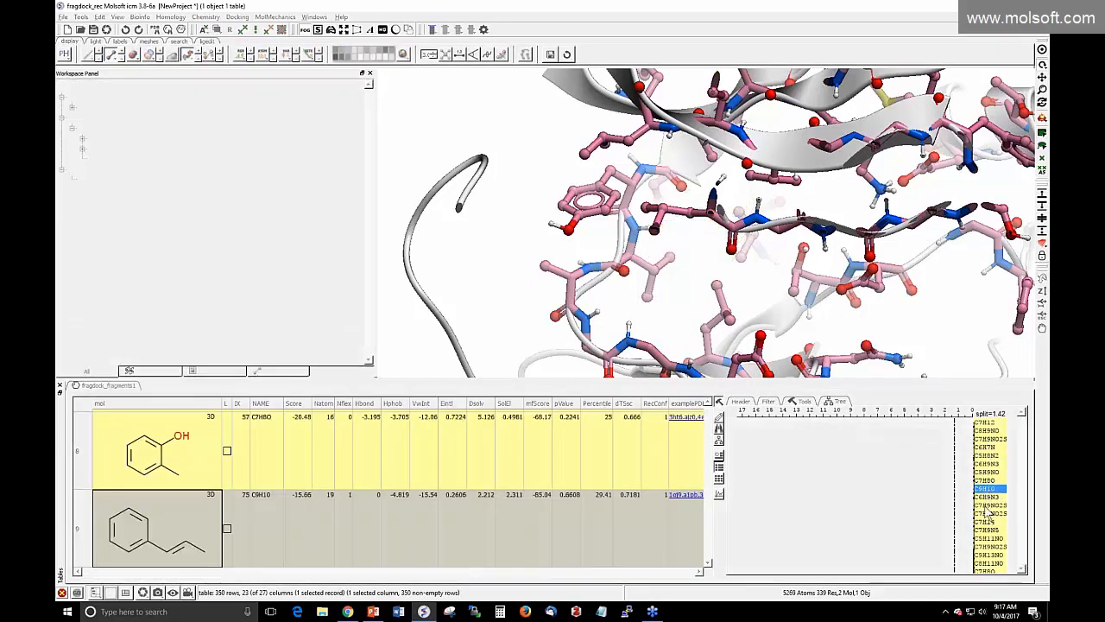
click(986, 513)
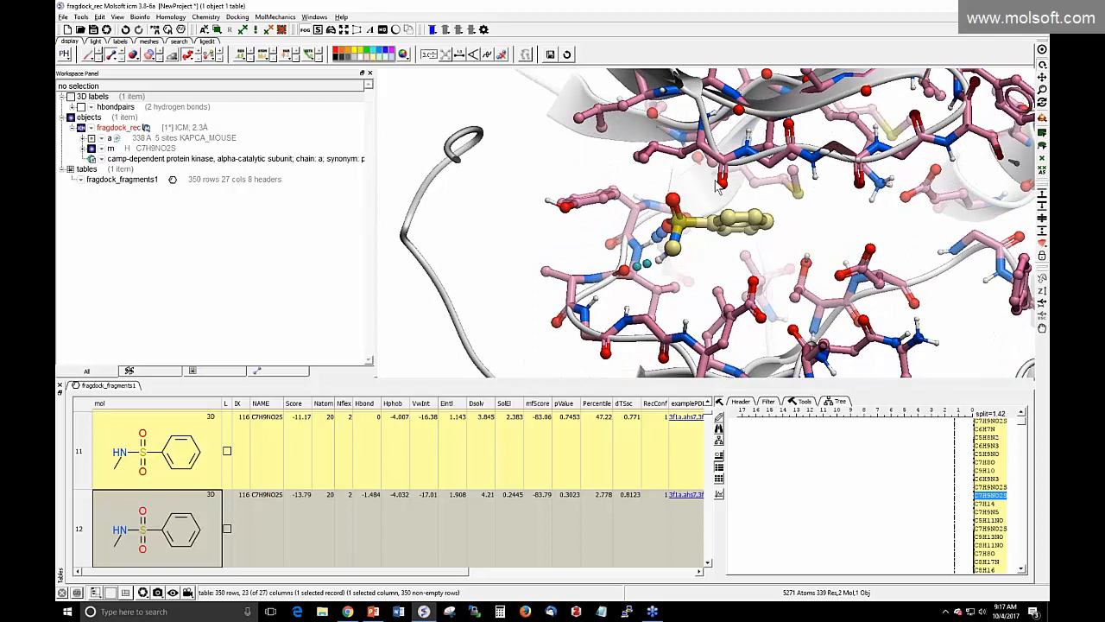
click(987, 505)
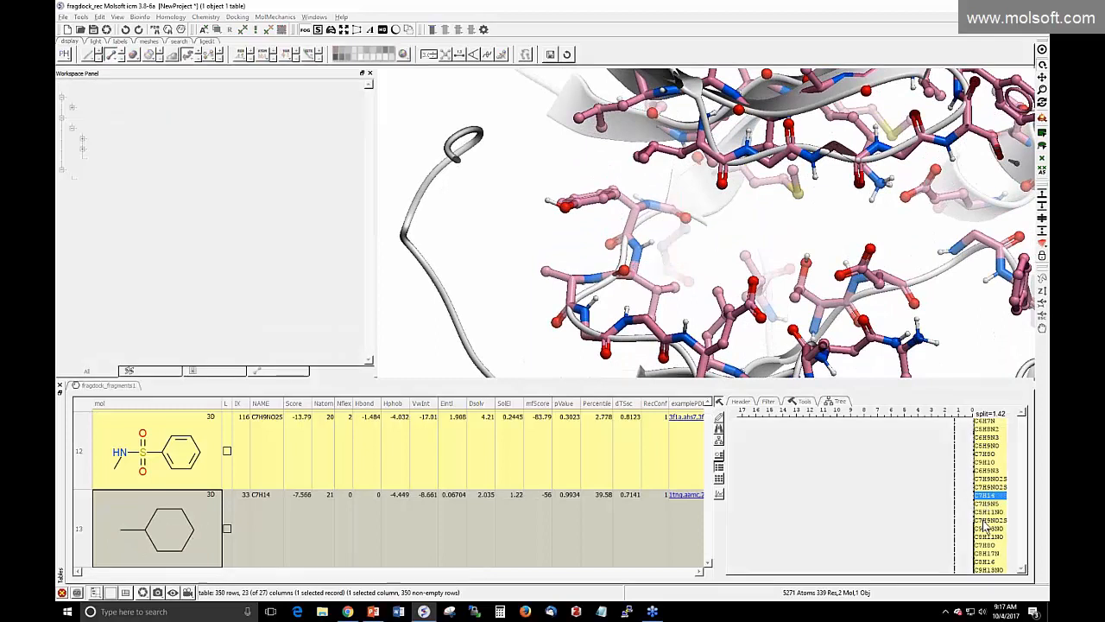
click(987, 521)
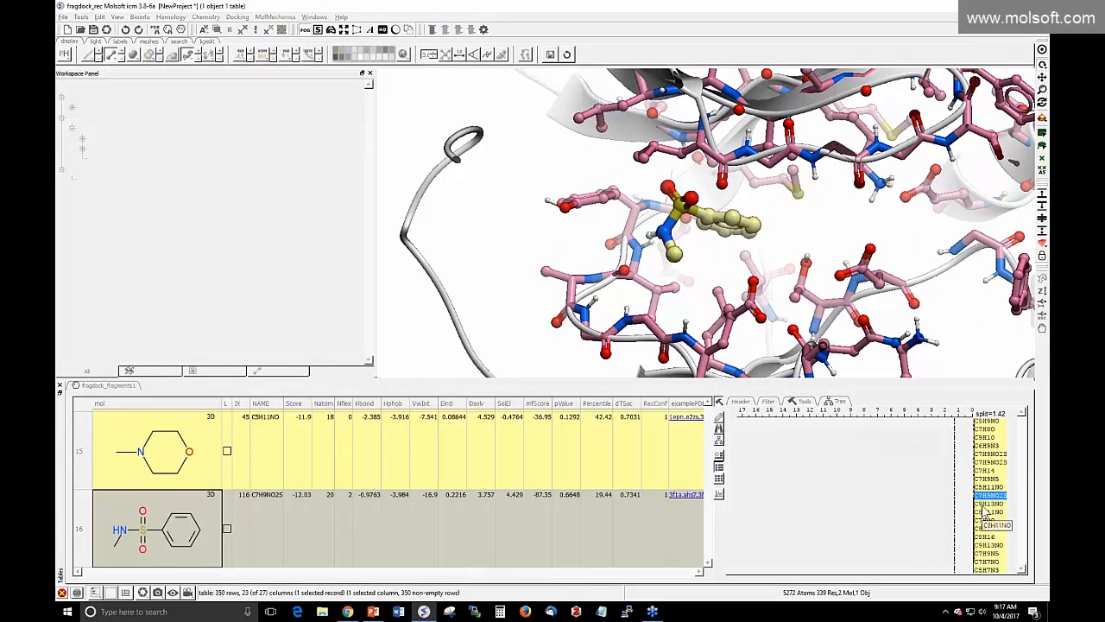
Continue through later clusters' C6H14N, C8H10O and C6H14NO poses, recentring the pocket view
drag(1019, 424, 1022, 480)
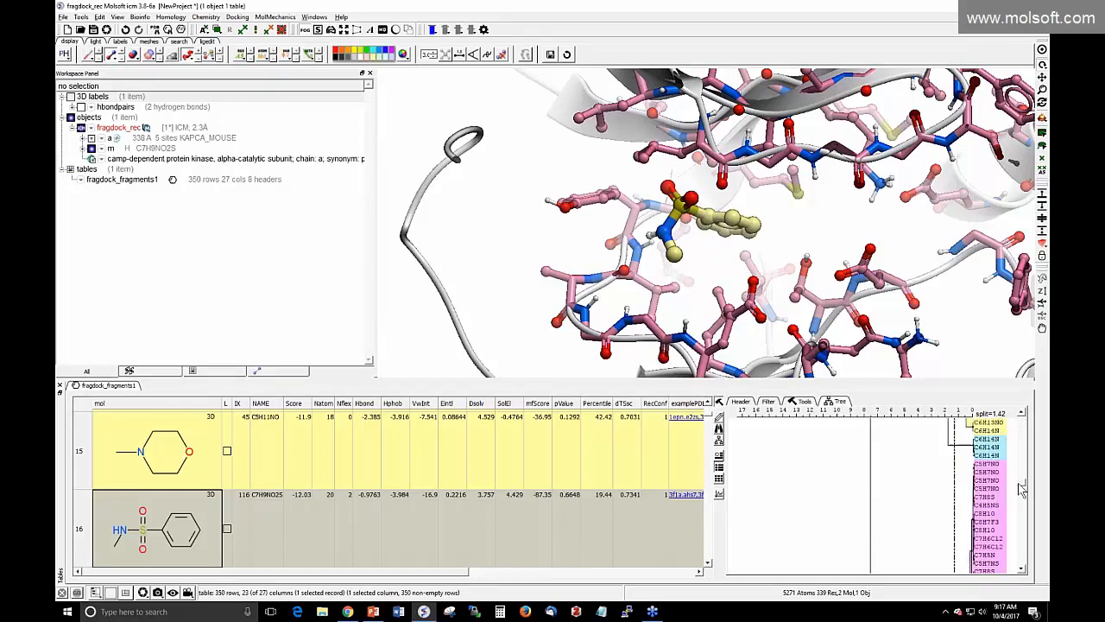
click(991, 449)
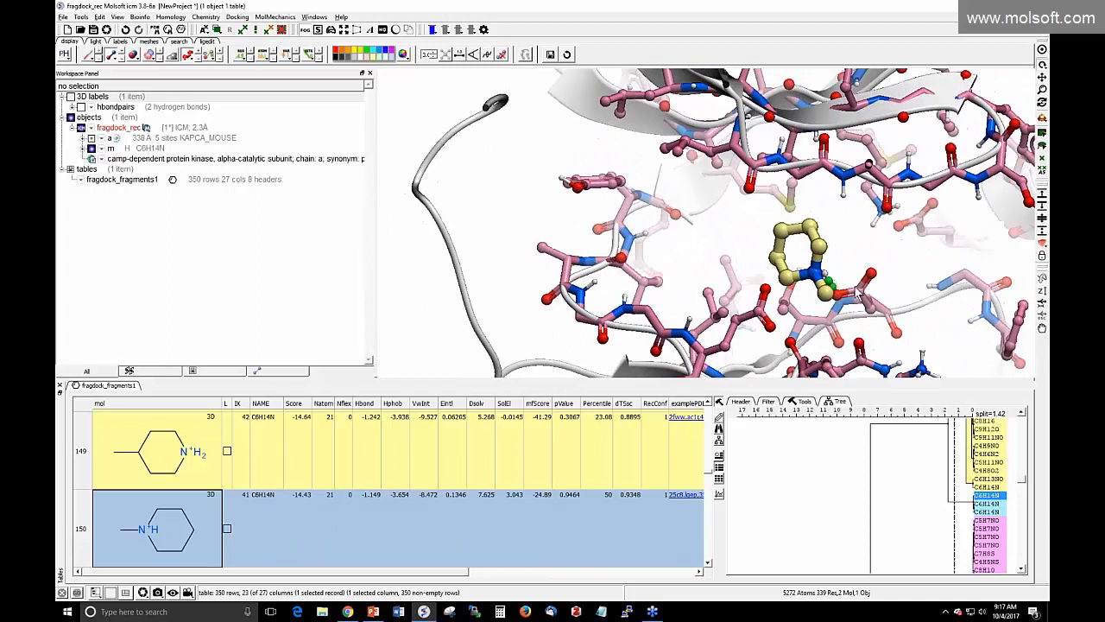
click(987, 510)
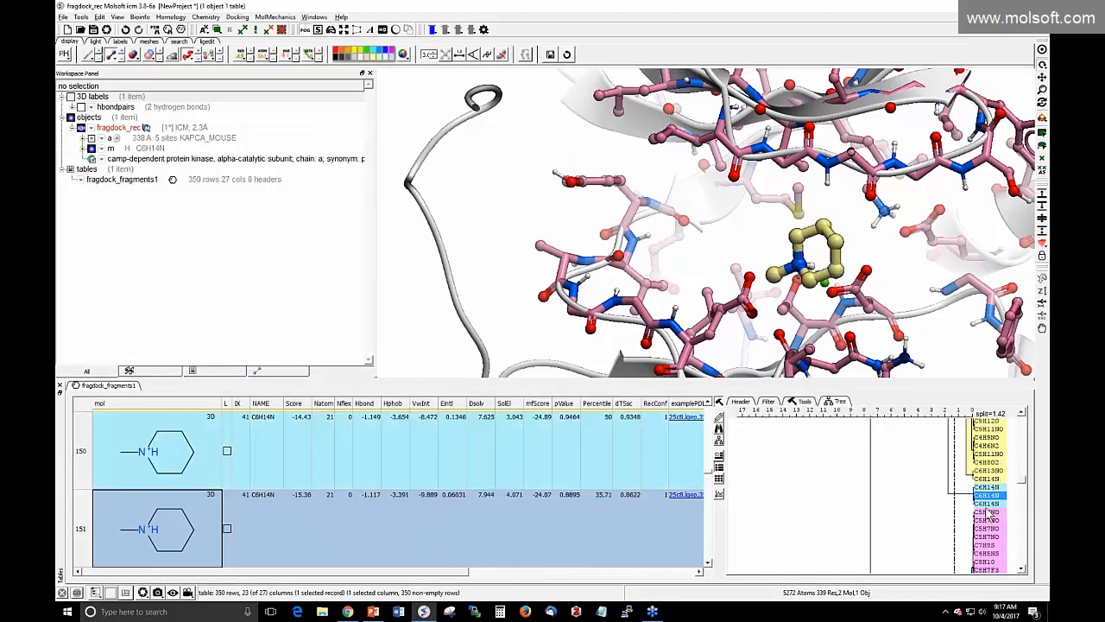
click(987, 510)
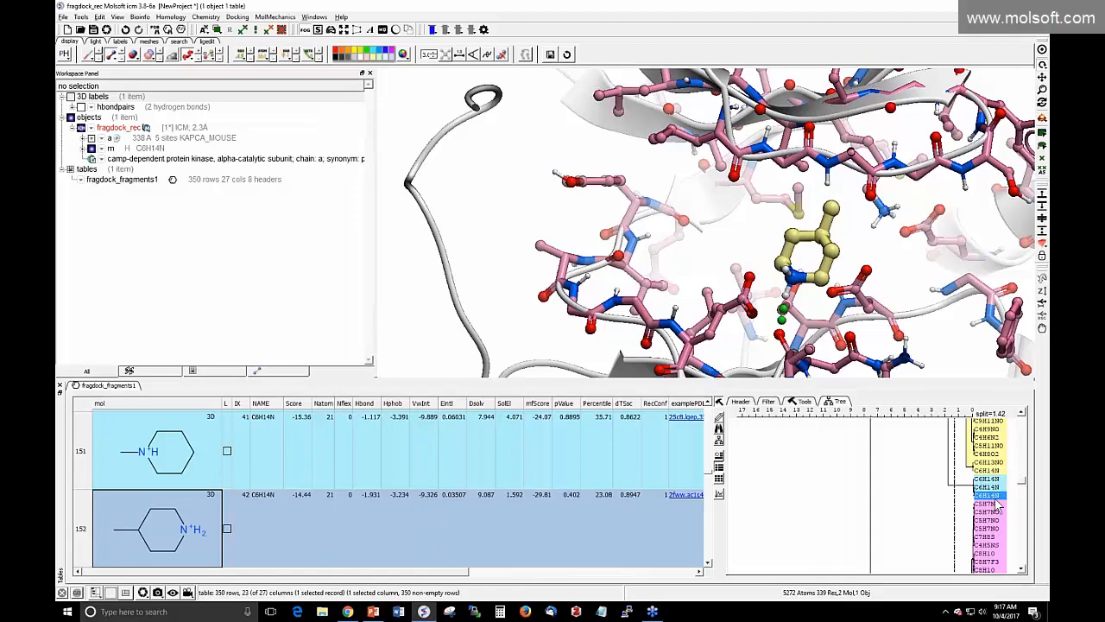
scroll(997, 507, down, 5)
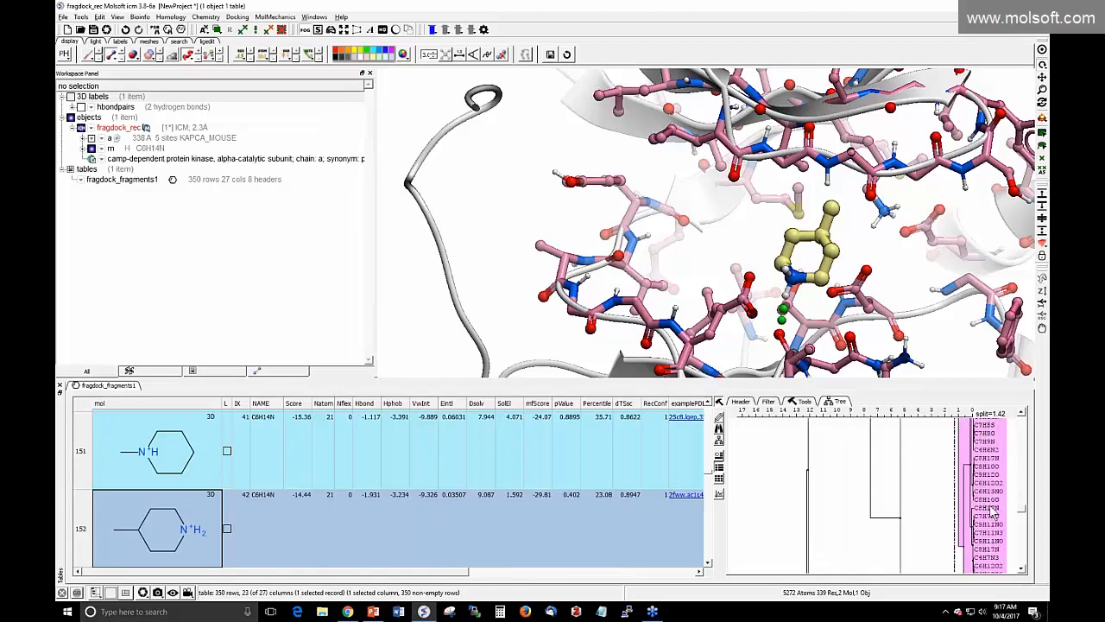
scroll(990, 512, down, 2)
click(988, 502)
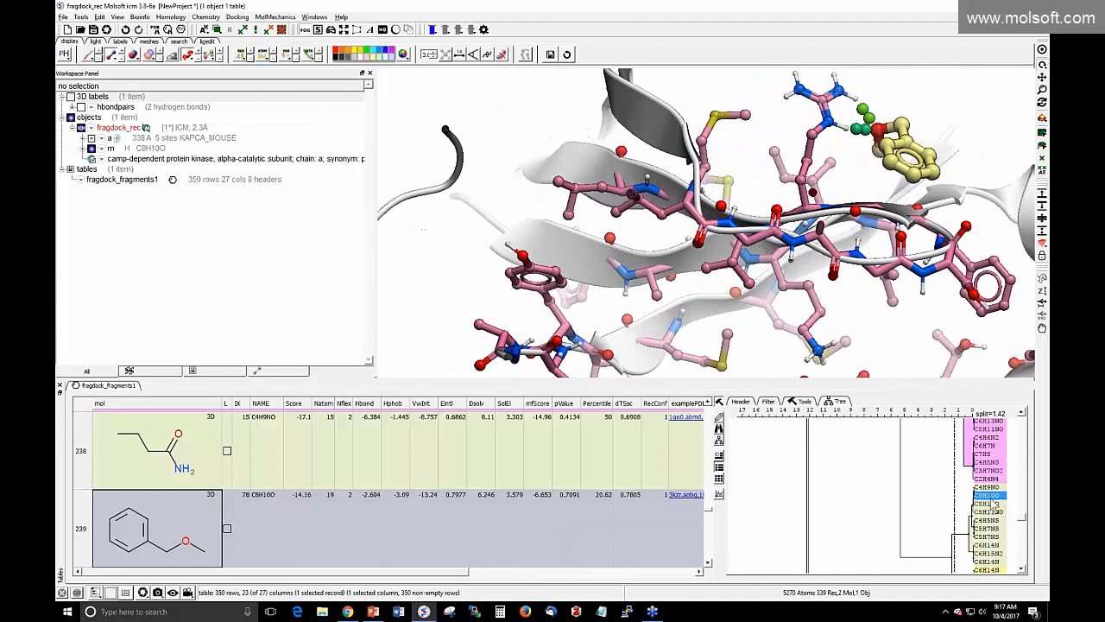
scroll(994, 522, down, 1)
click(991, 545)
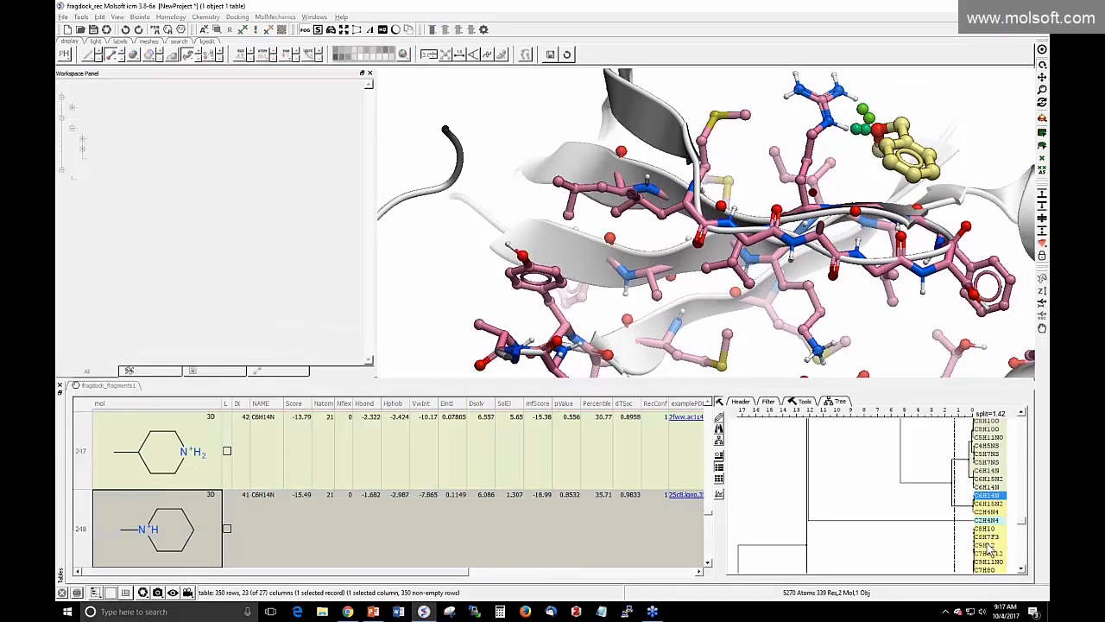
scroll(993, 535, down, 2)
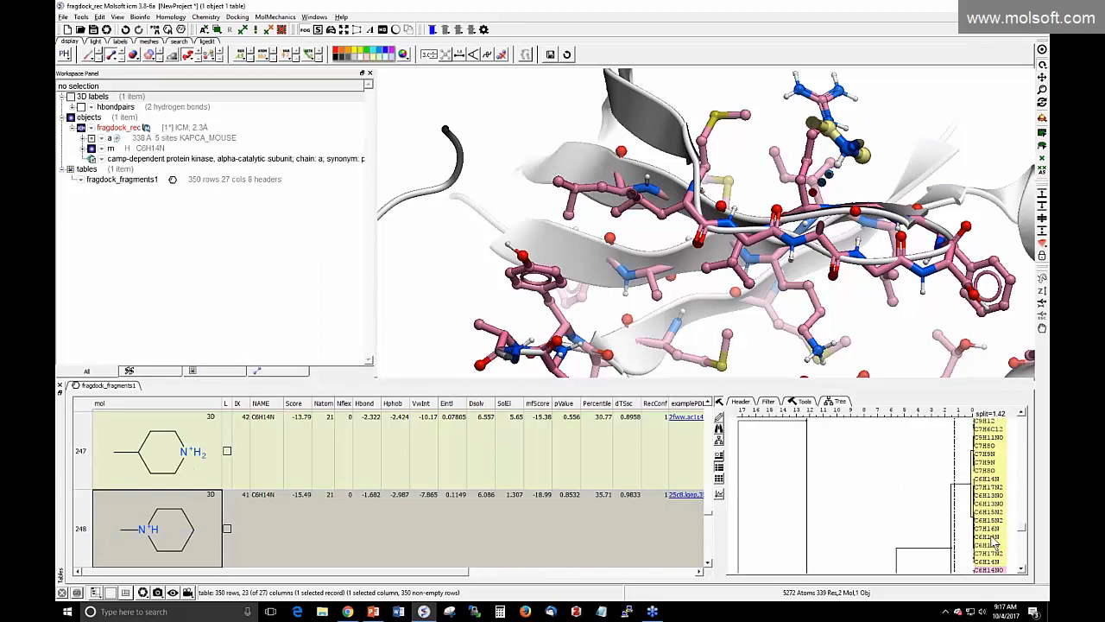
click(989, 485)
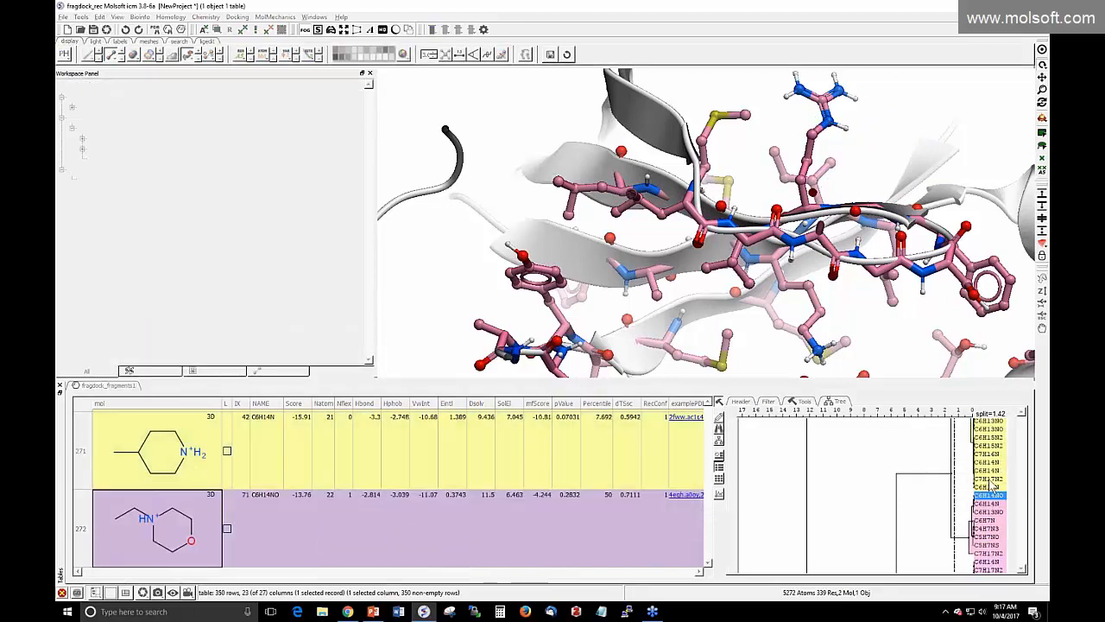
middle_drag(611, 229, 611, 139)
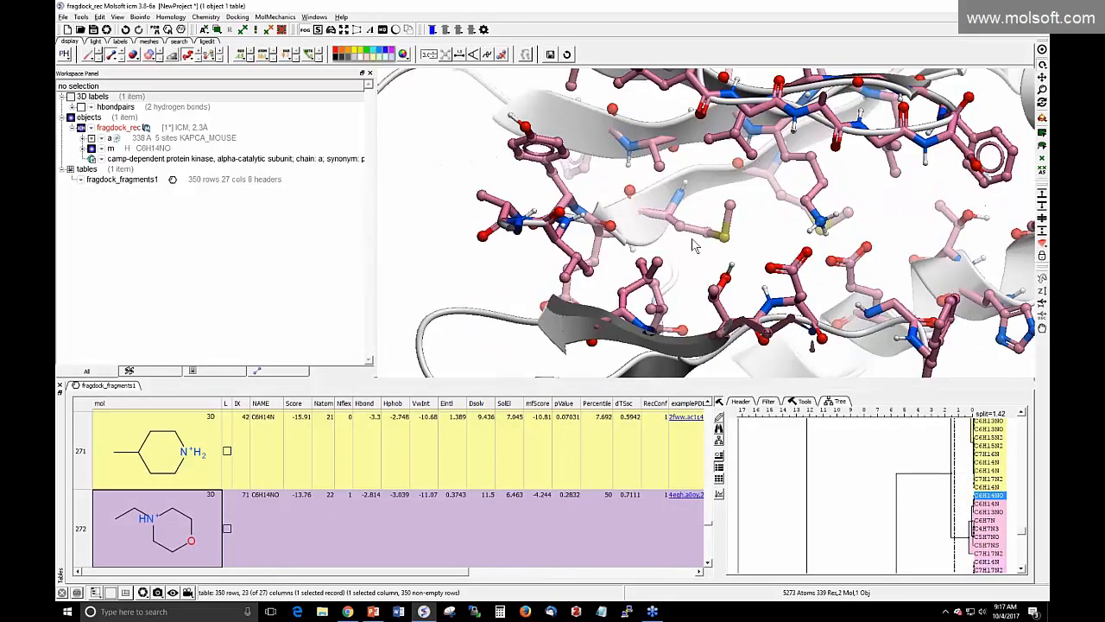
drag(692, 239, 694, 269)
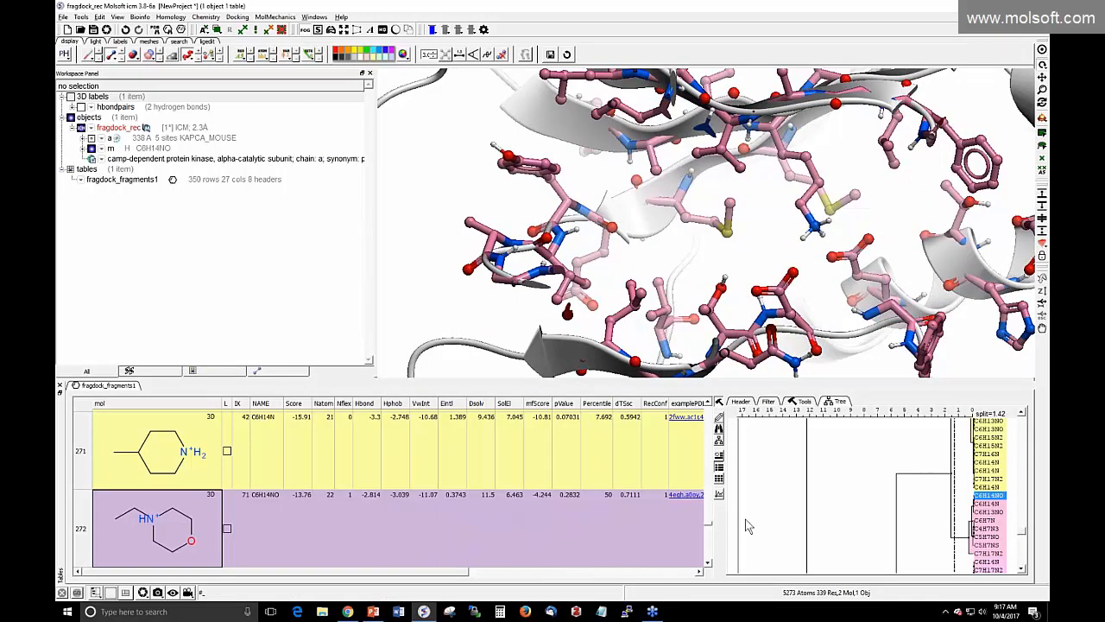
Show the C7H12 fragment in the pocket and select the whole first cluster
drag(1022, 531, 1022, 417)
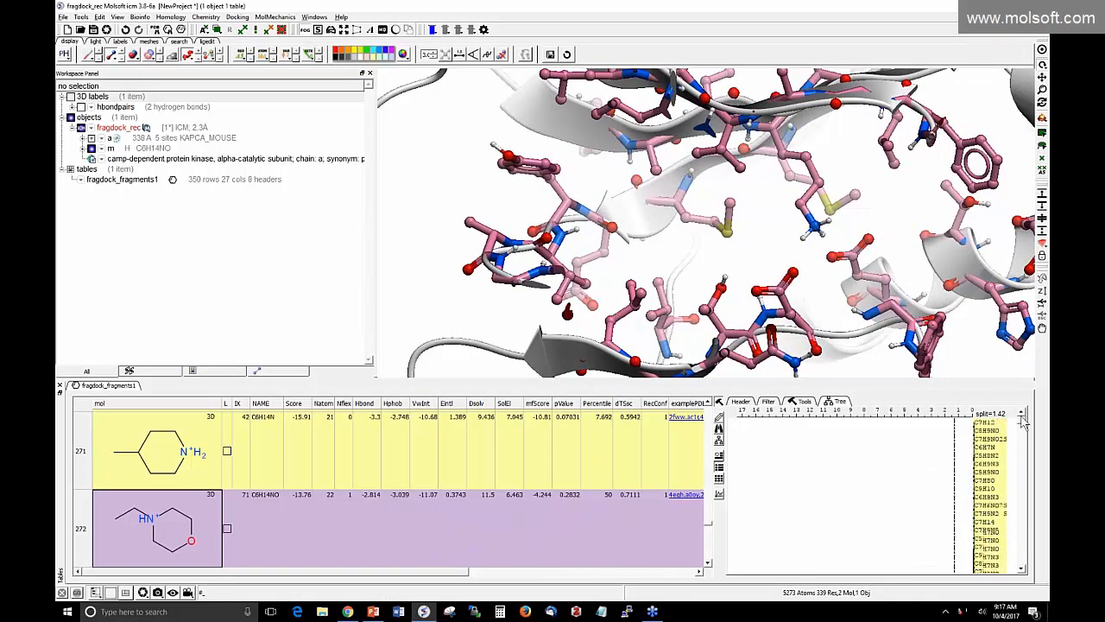
click(990, 422)
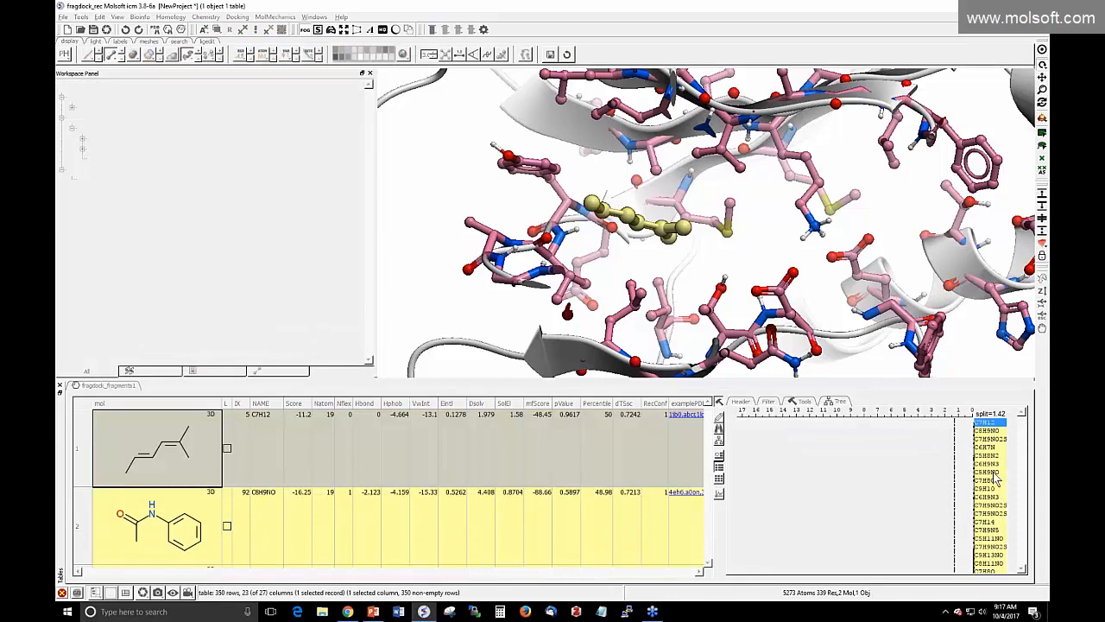
scroll(990, 482, down, 3)
scroll(990, 488, down, 6)
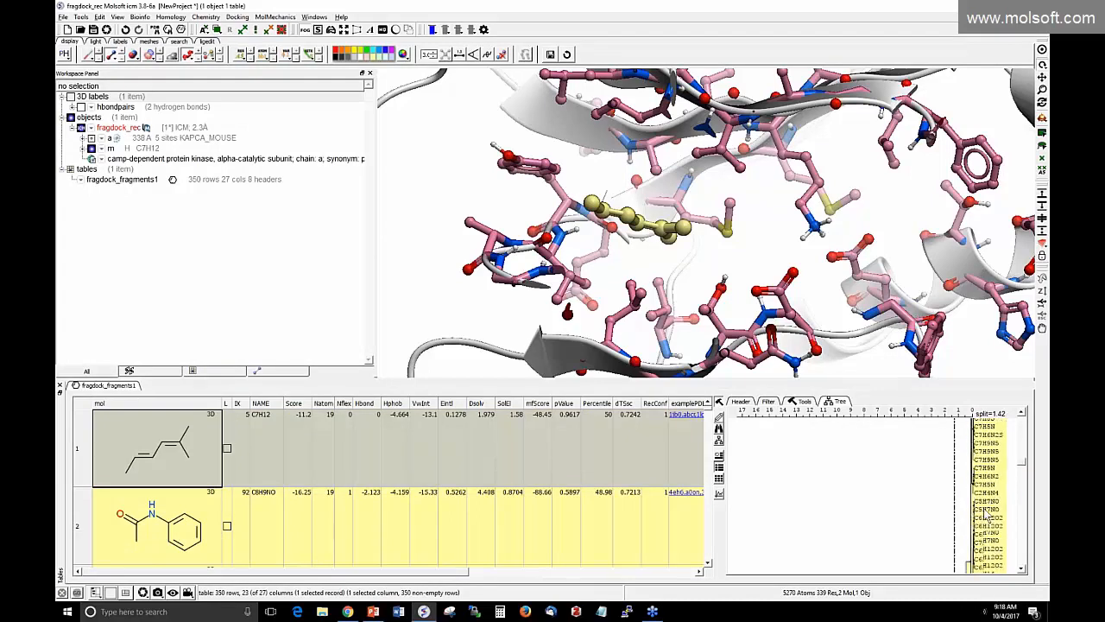
shift+click(989, 518)
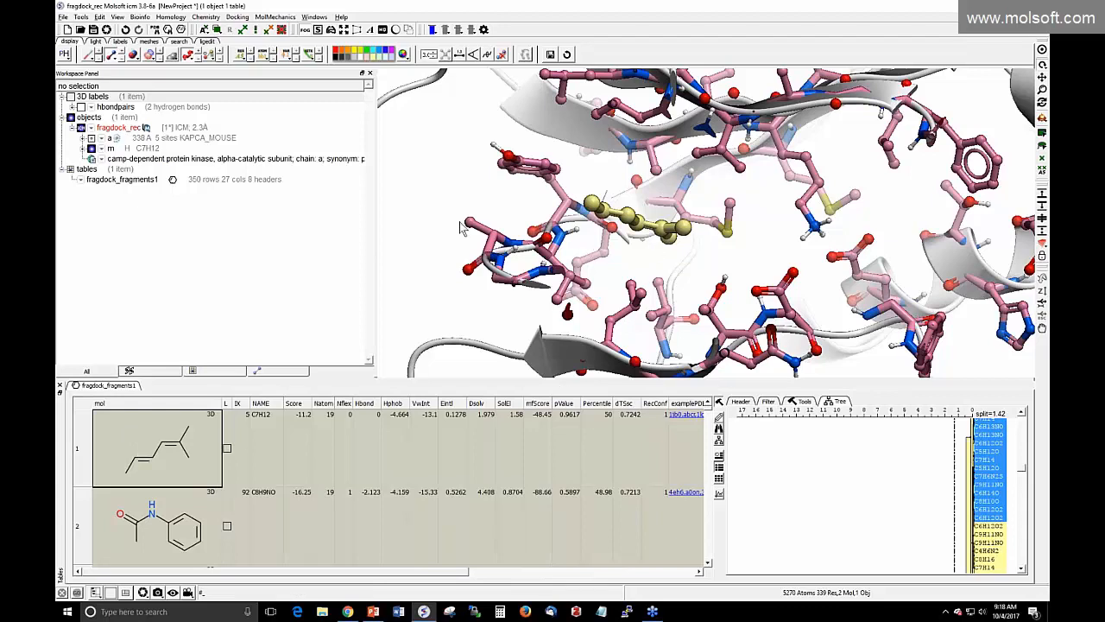
Select all fragment table rows and scroll right to the examplePDB and Location columns
drag(464, 226, 464, 270)
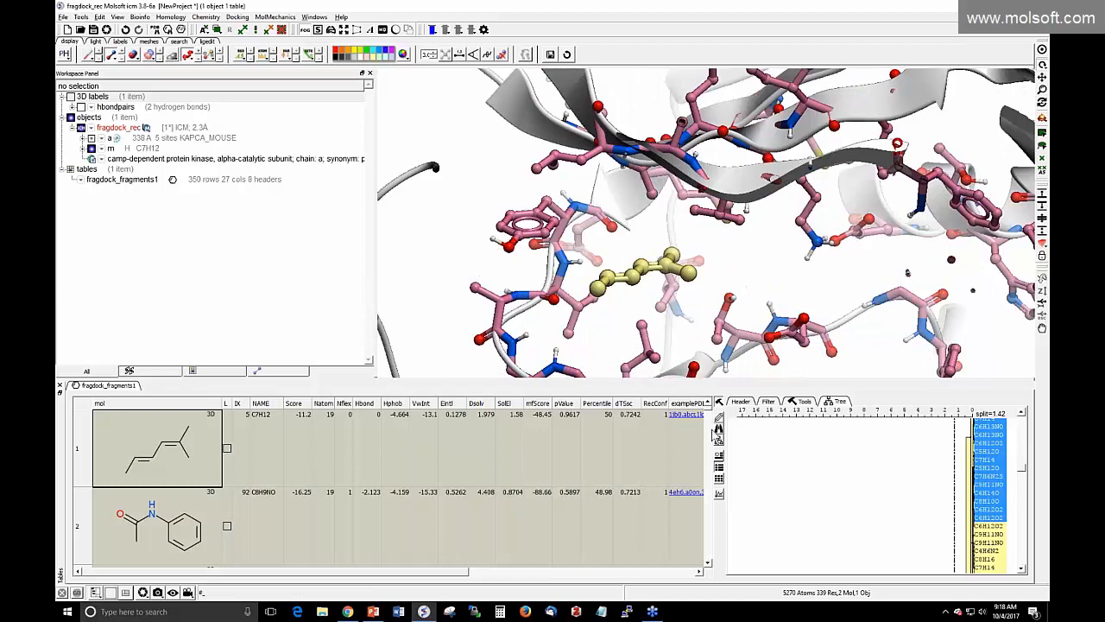
key(ctrl+a)
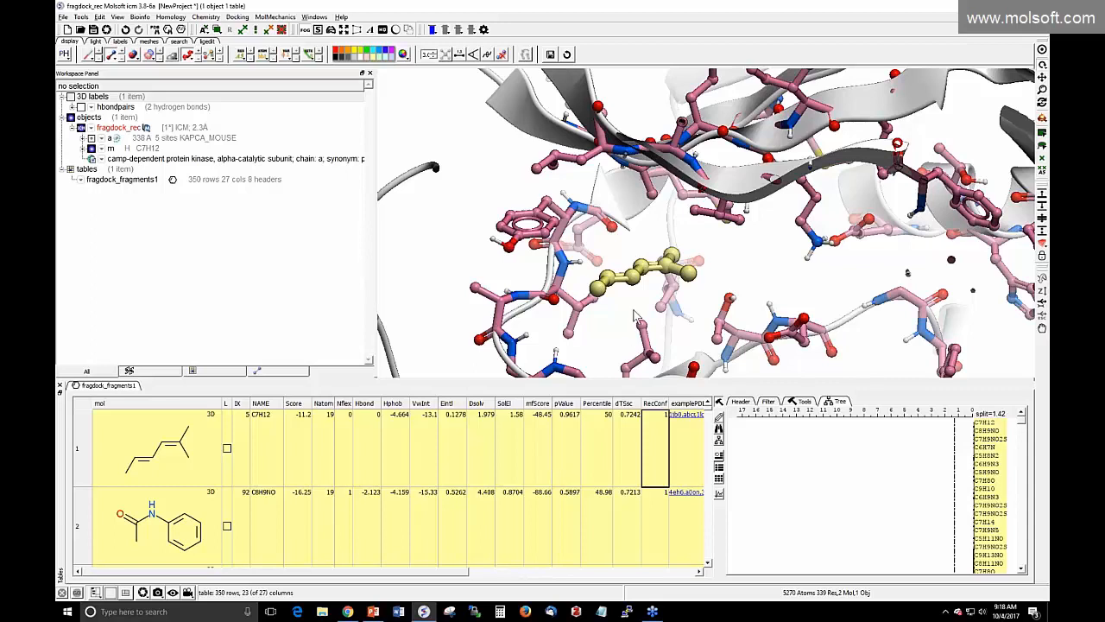
drag(632, 310, 579, 322)
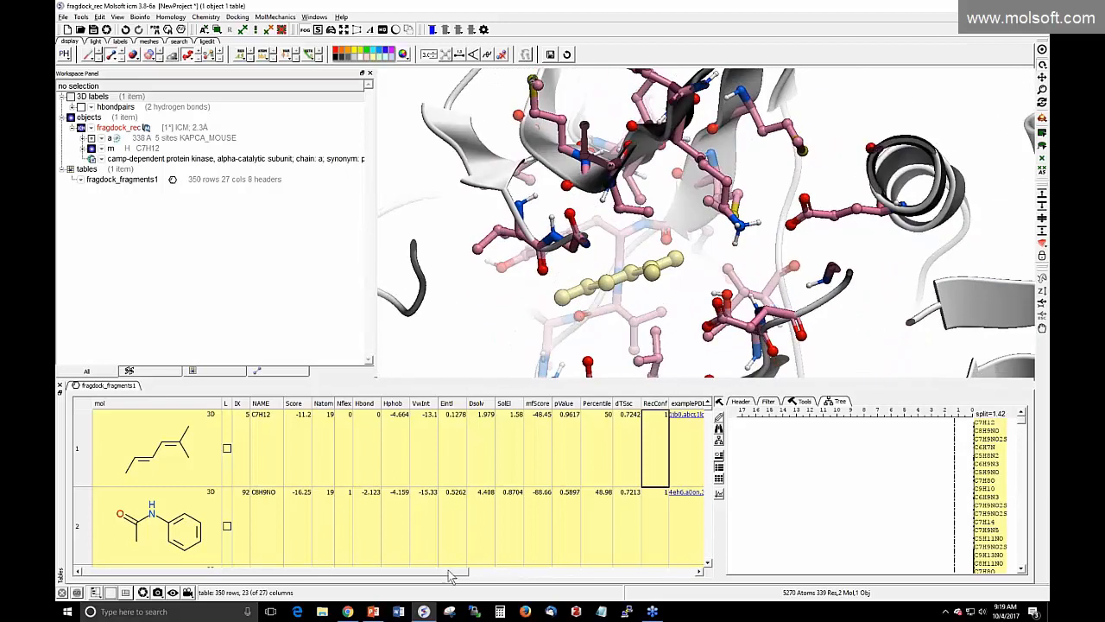
drag(451, 572, 524, 572)
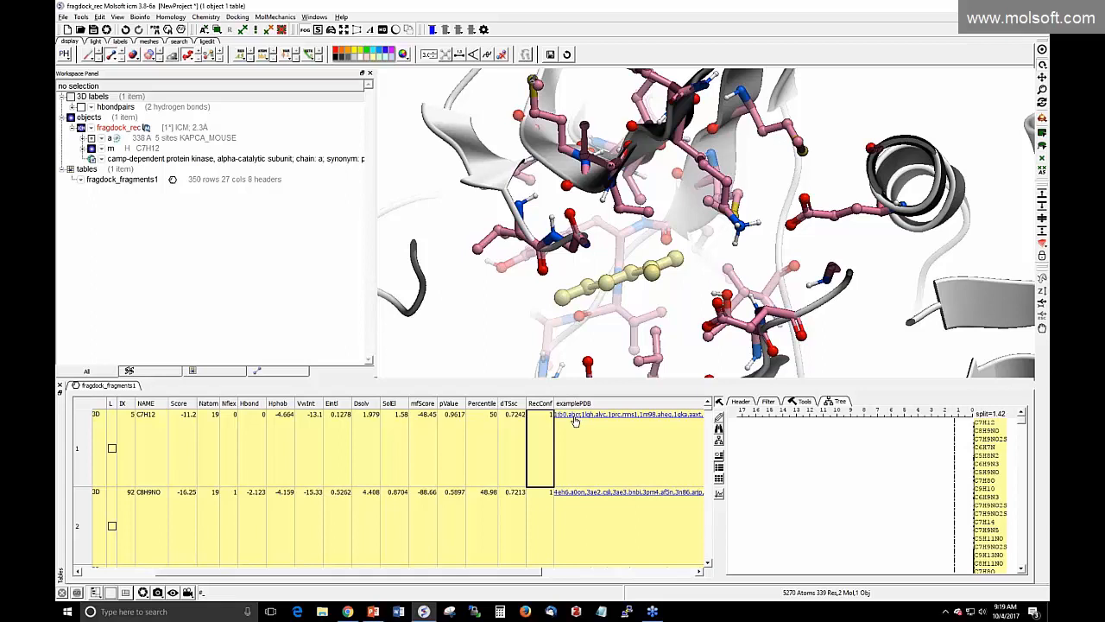
mouse_move(294, 574)
mouse_down()
mouse_move(216, 577)
mouse_move(350, 577)
mouse_up()
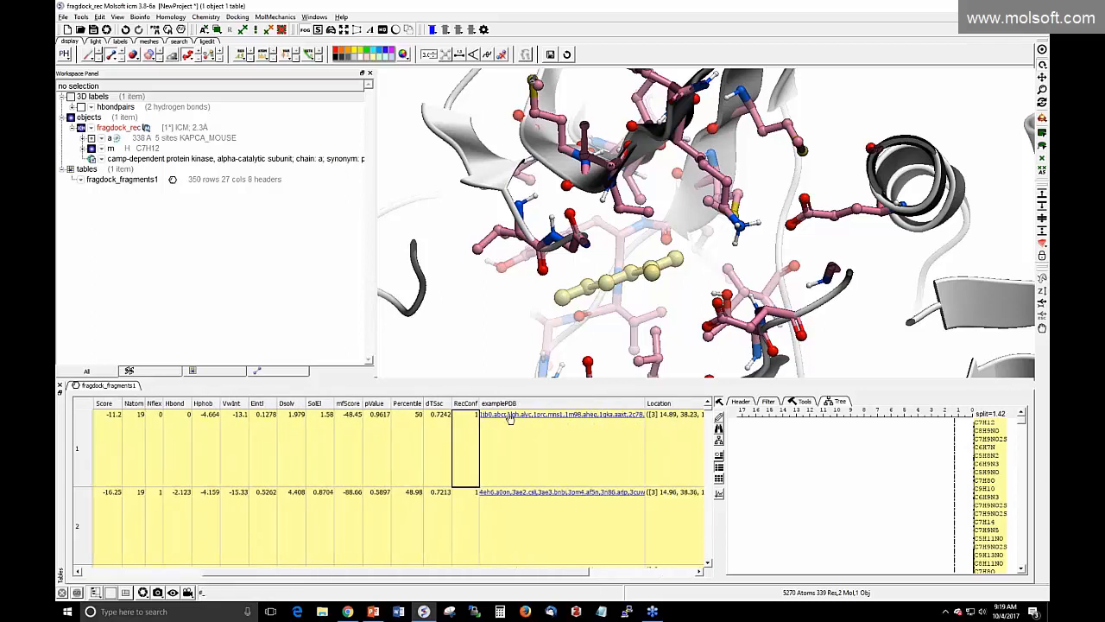
Load the C7H12 hit's example PDB complexes superimposed on the receptor and inspect them
click(515, 425)
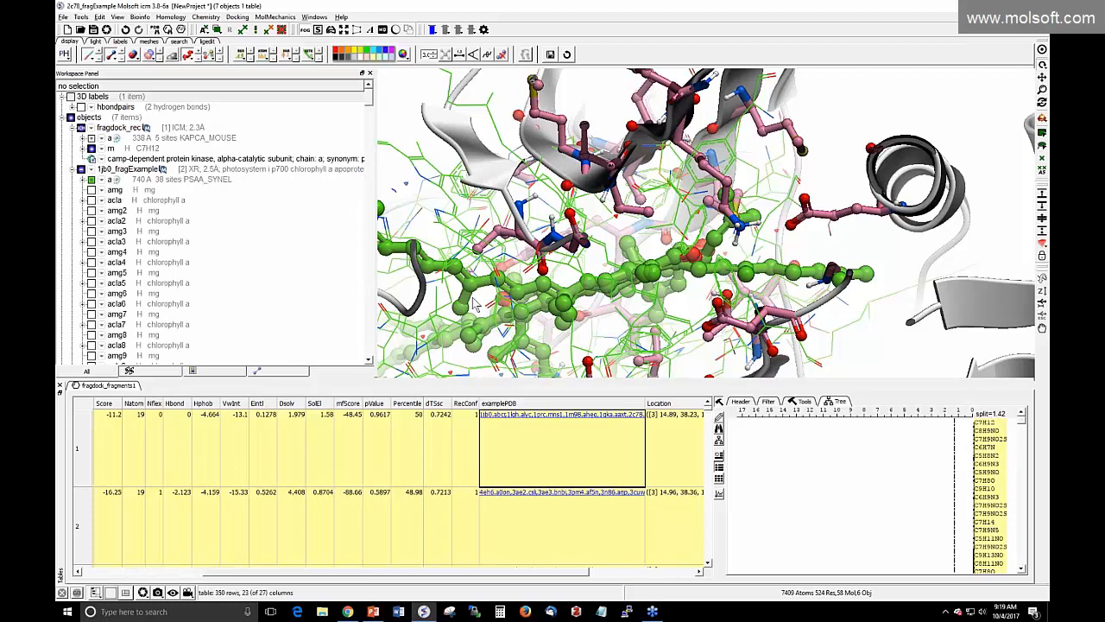
drag(475, 304, 501, 300)
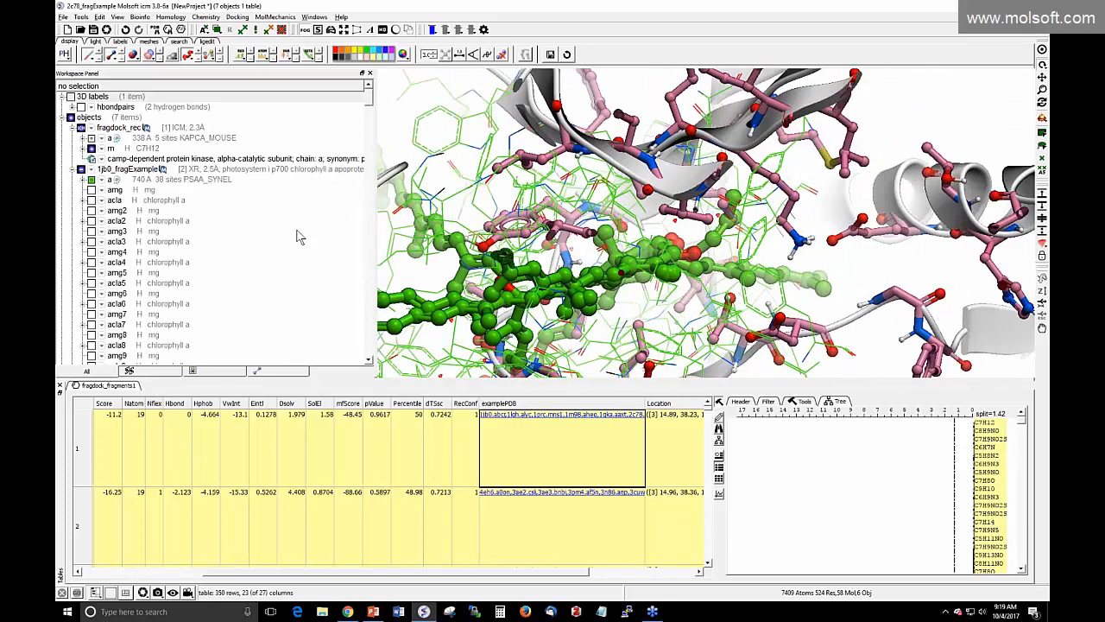
scroll(298, 236, down, 7)
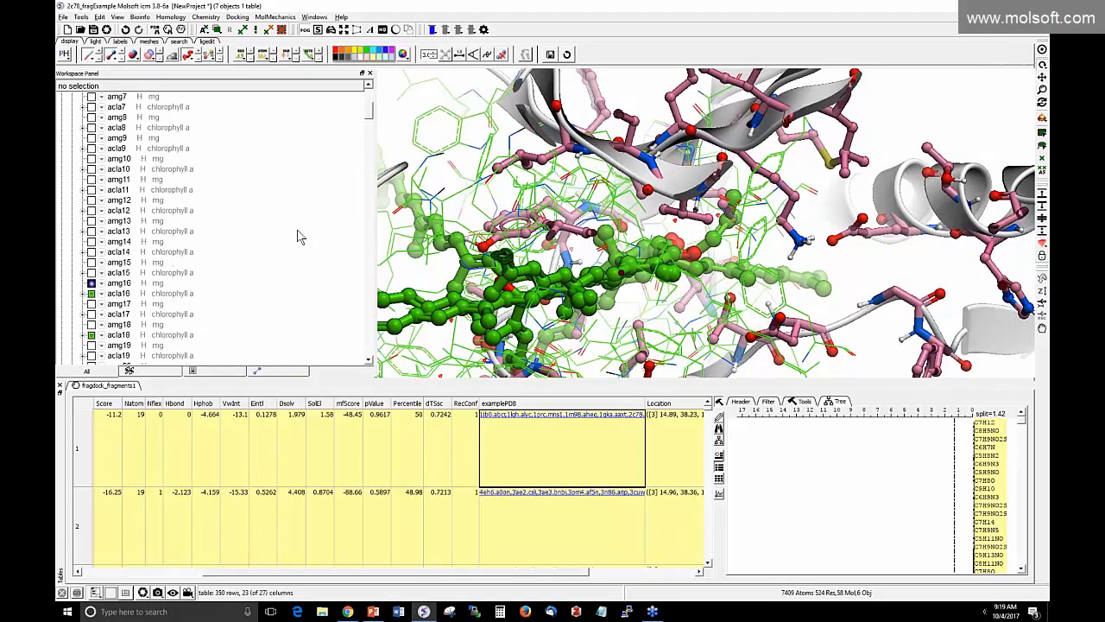
scroll(297, 236, down, 10)
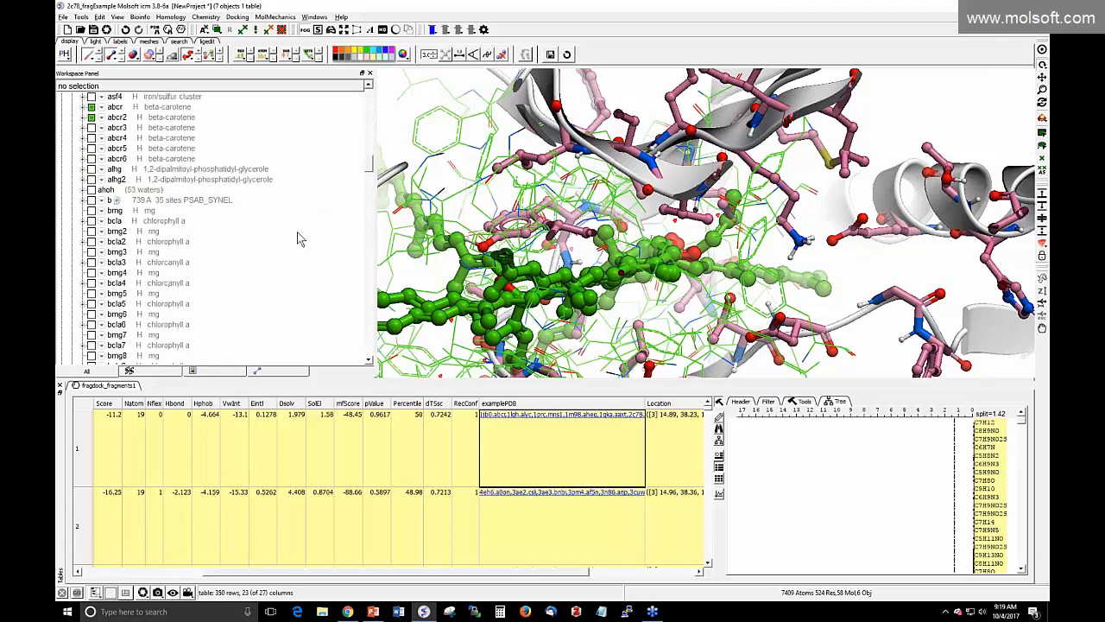
scroll(297, 233, down, 9)
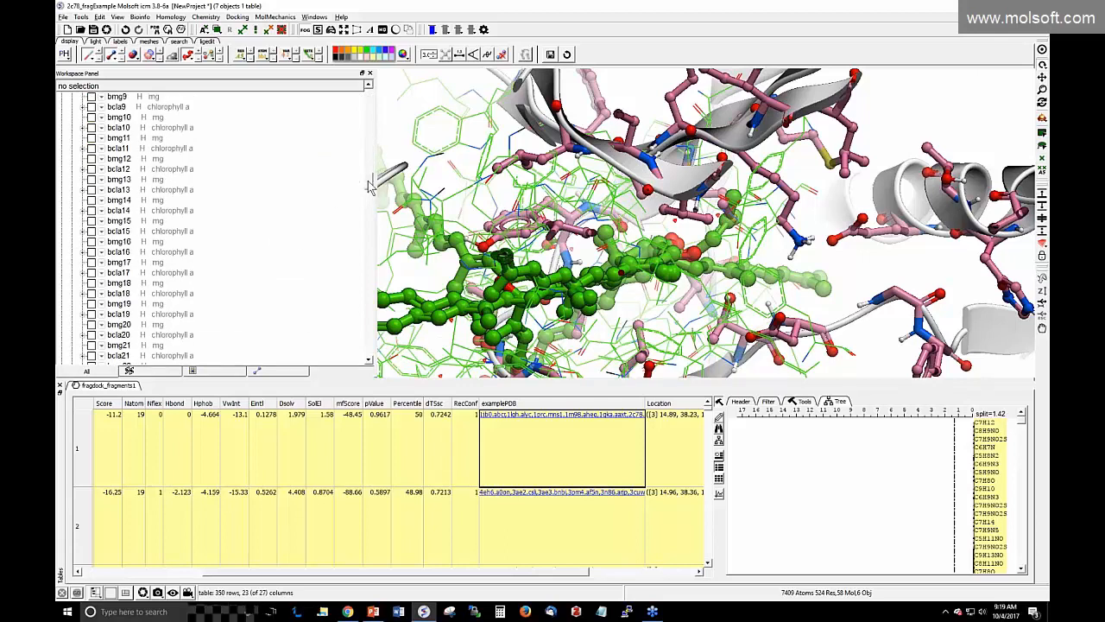
drag(370, 186, 374, 125)
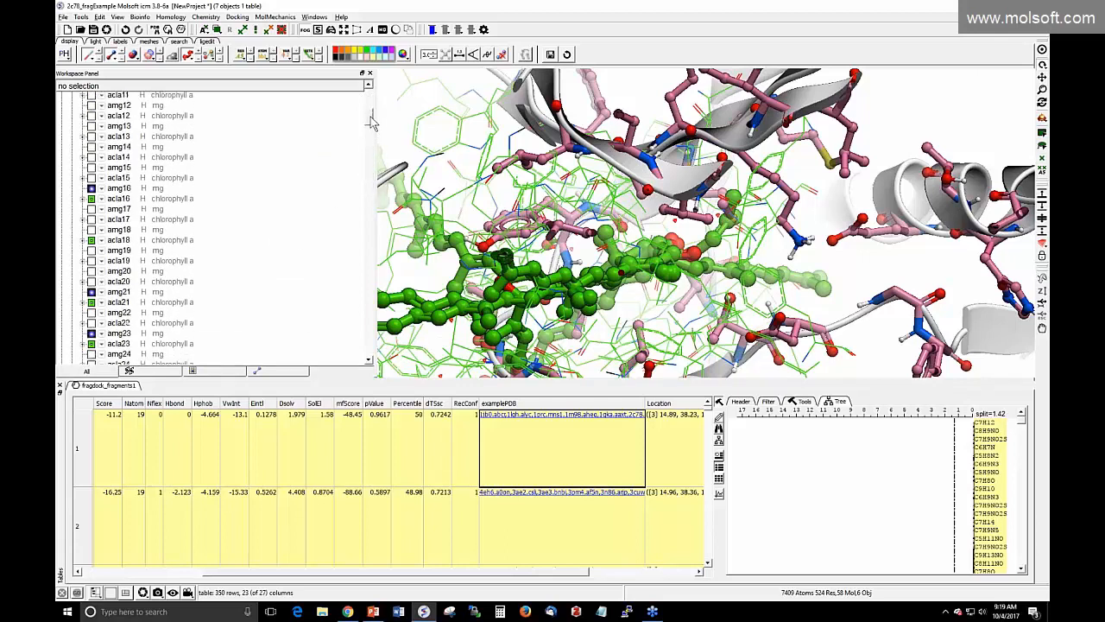
click(135, 572)
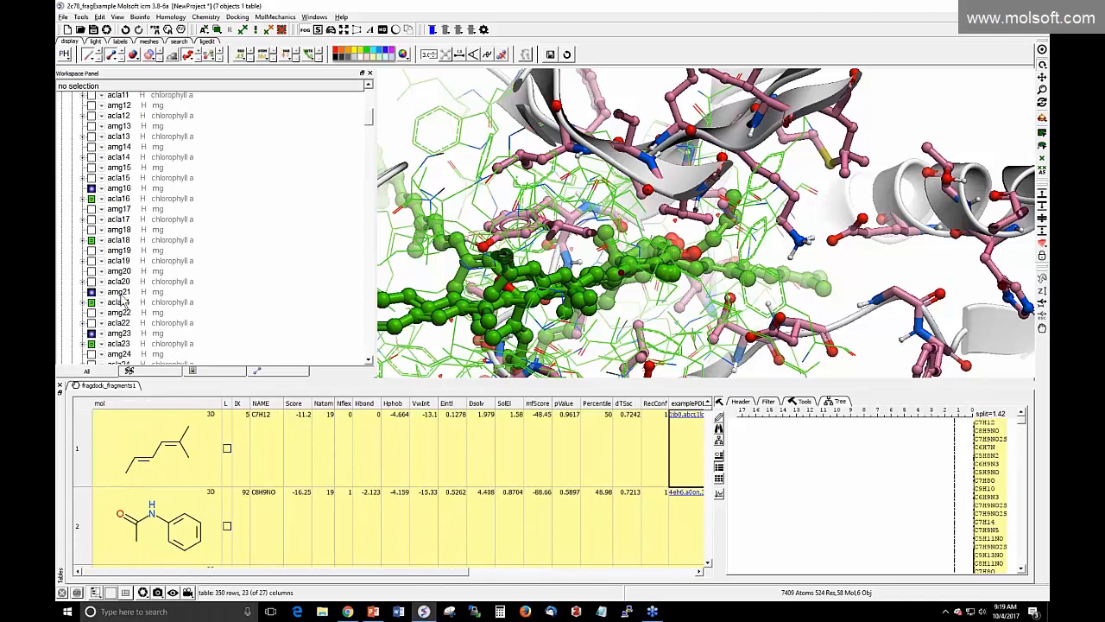
scroll(126, 298, up, 10)
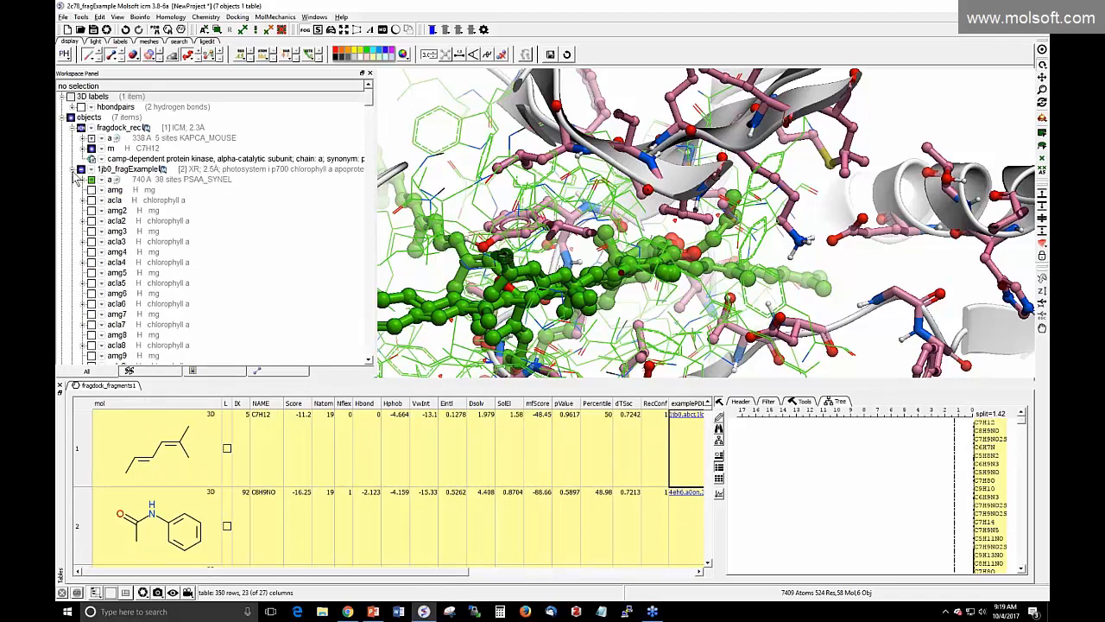
Collapse the 1jb0, 1lgh, 1prc and 1m98 fragExample chain listings in the Workspace Panel
click(72, 169)
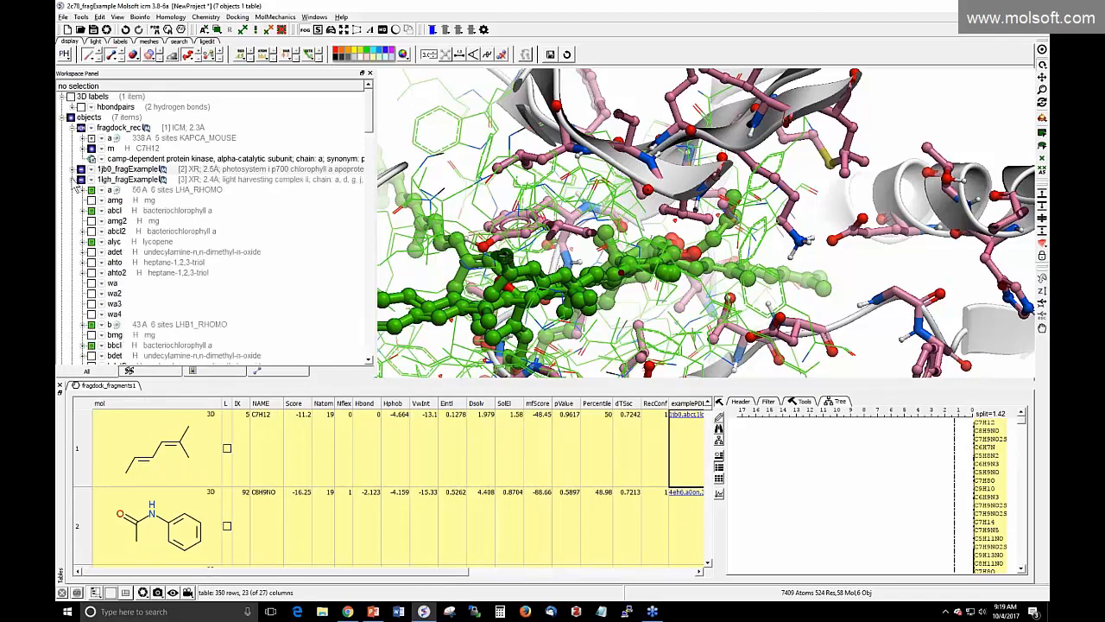
click(74, 179)
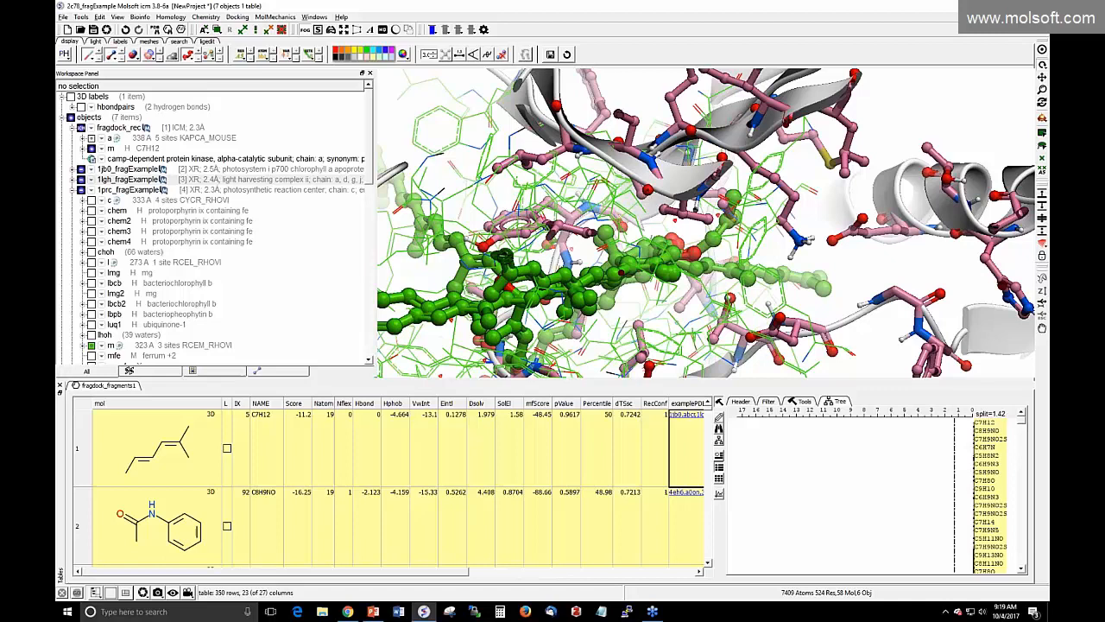
click(74, 190)
click(74, 201)
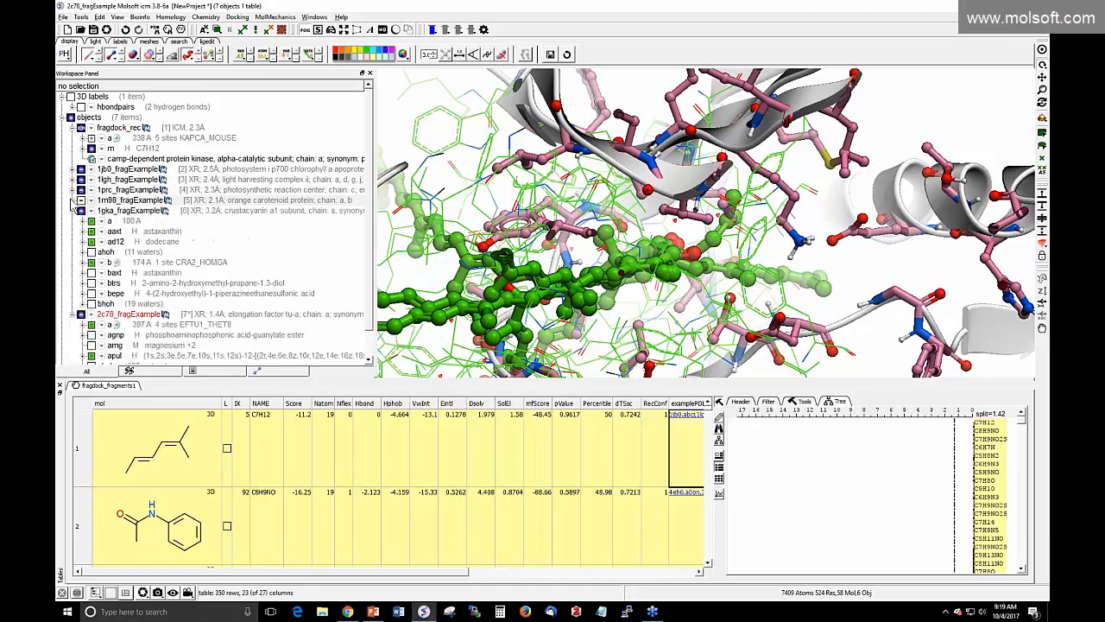
Collapse 1gka_fragExample and zoom in on the fragments superimposed in the pocket
click(73, 210)
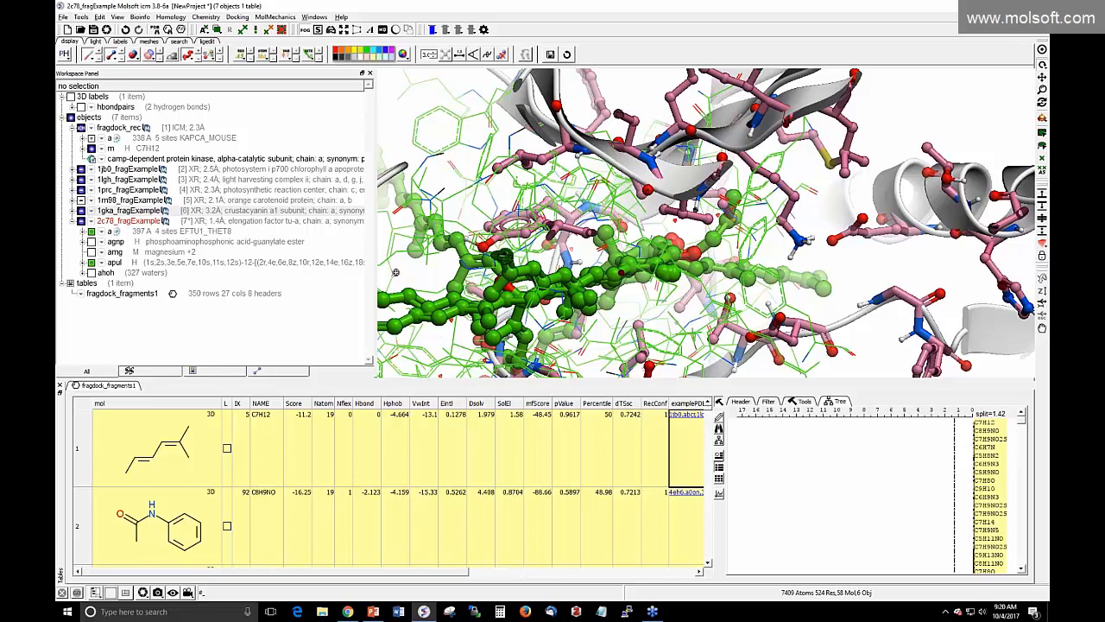
mouse_move(395, 273)
mouse_down()
mouse_move(395, 313)
mouse_move(396, 268)
mouse_up()
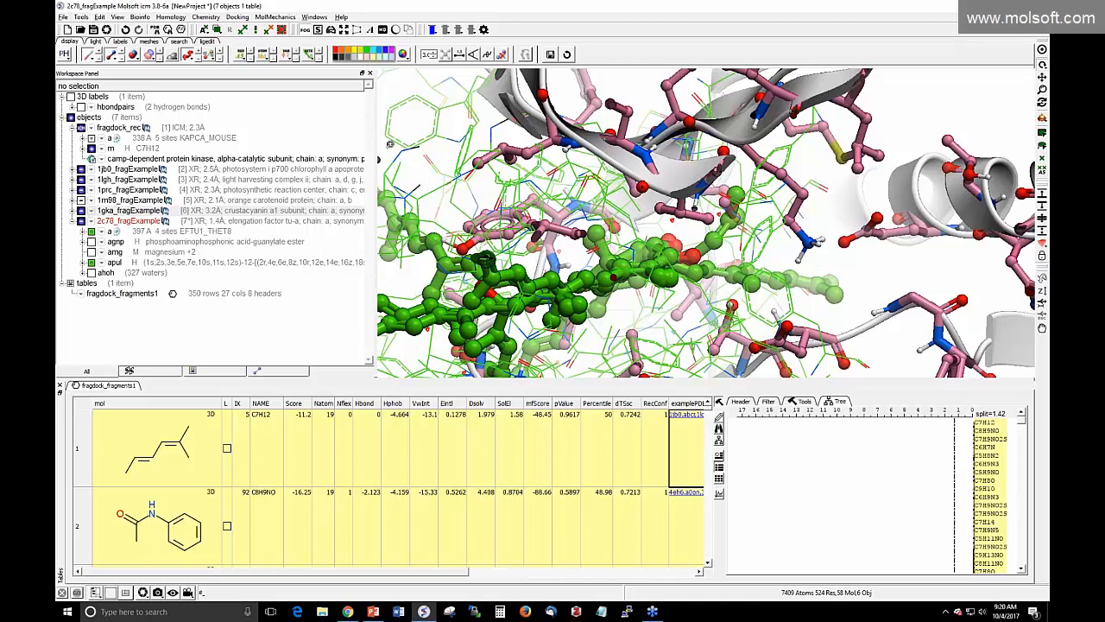
click(237, 16)
mouse_move(257, 88)
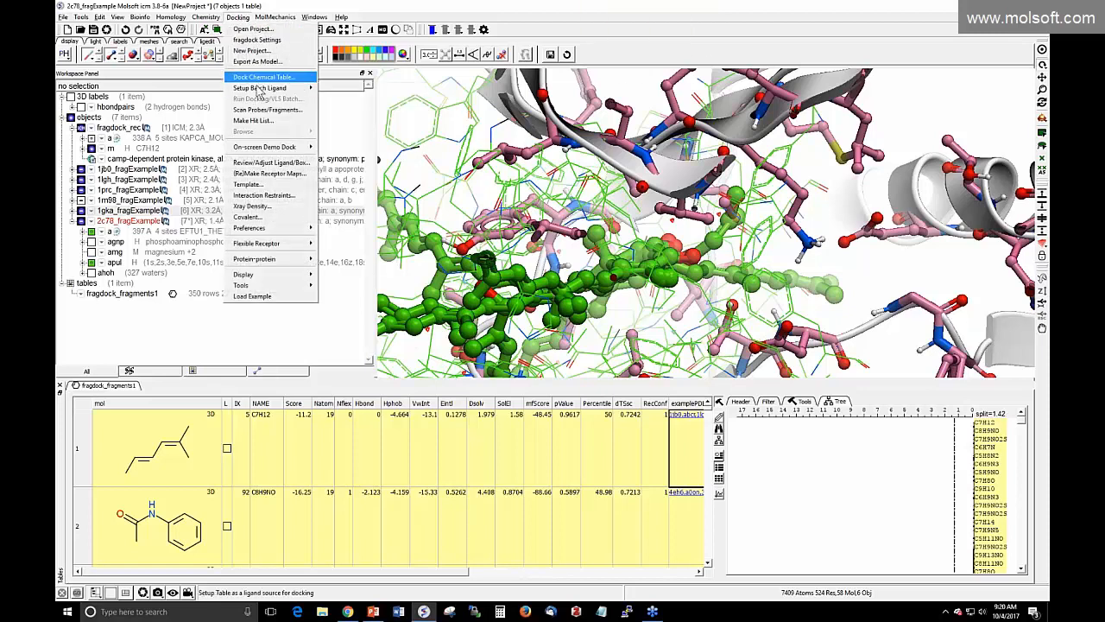
click(264, 110)
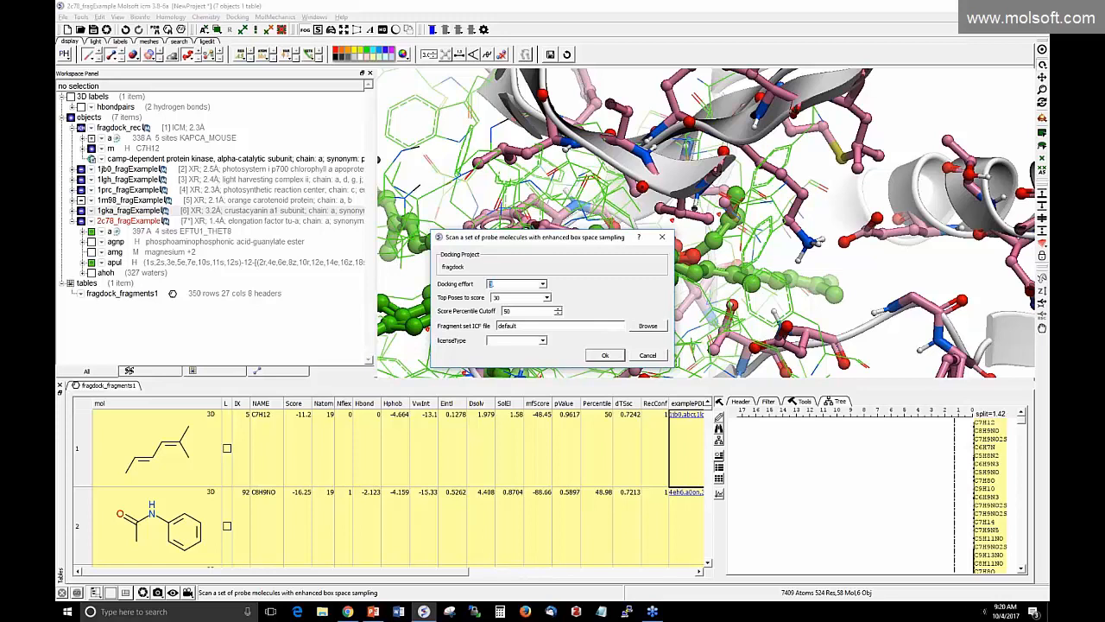
double_click(492, 286)
click(647, 355)
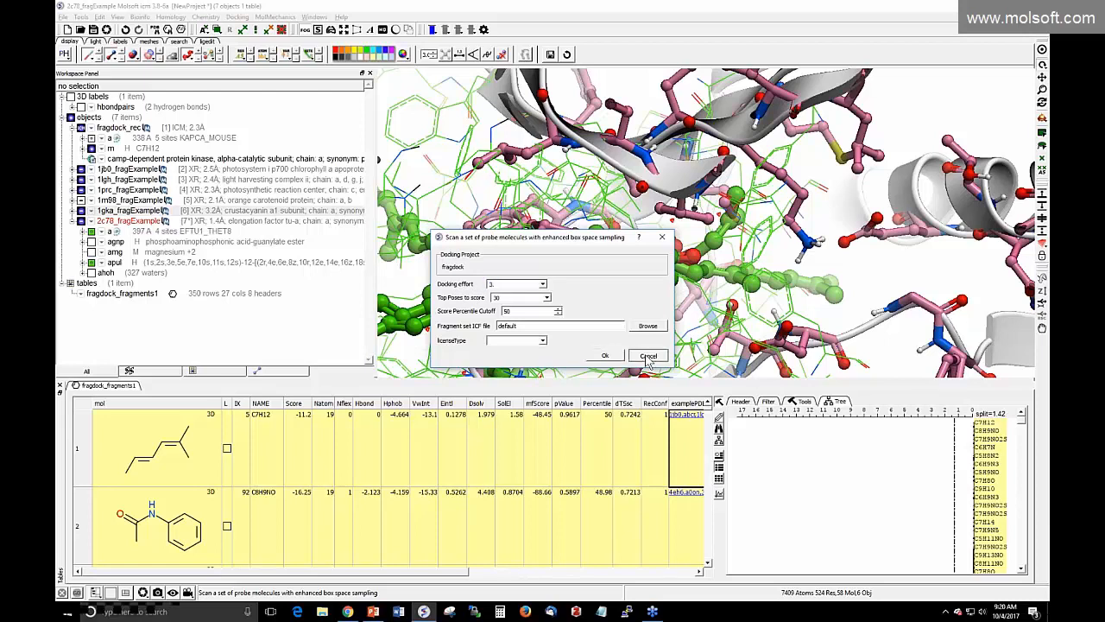
Show slide 9, 'Observe Fragment in Experimental Structure', in PowerPoint, then return to ICM-Pro
click(373, 612)
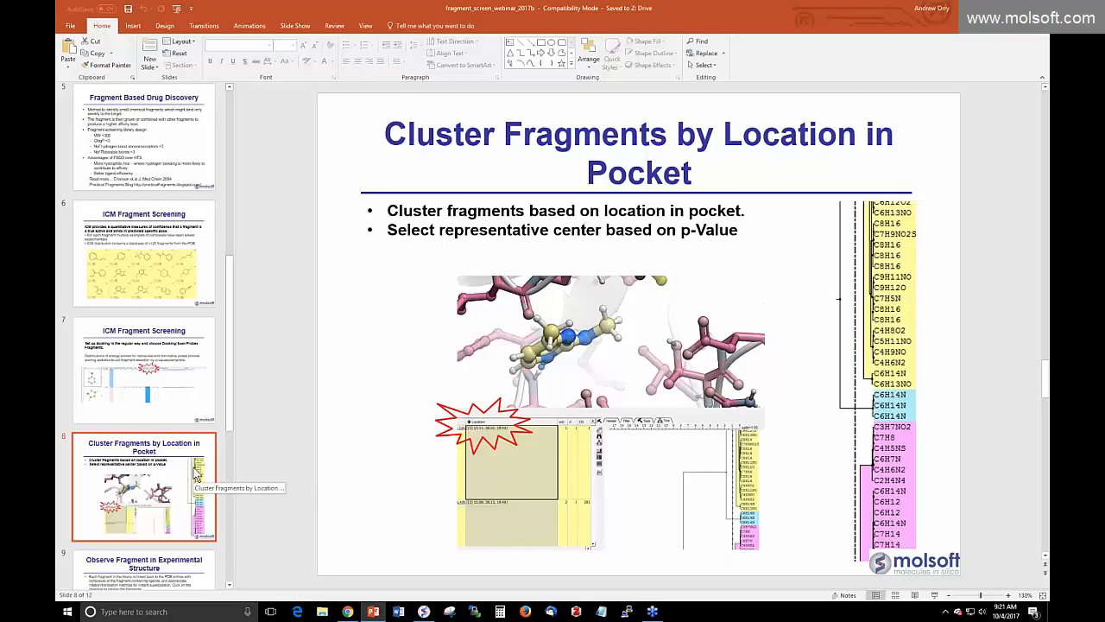
scroll(207, 474, down, 2)
click(216, 507)
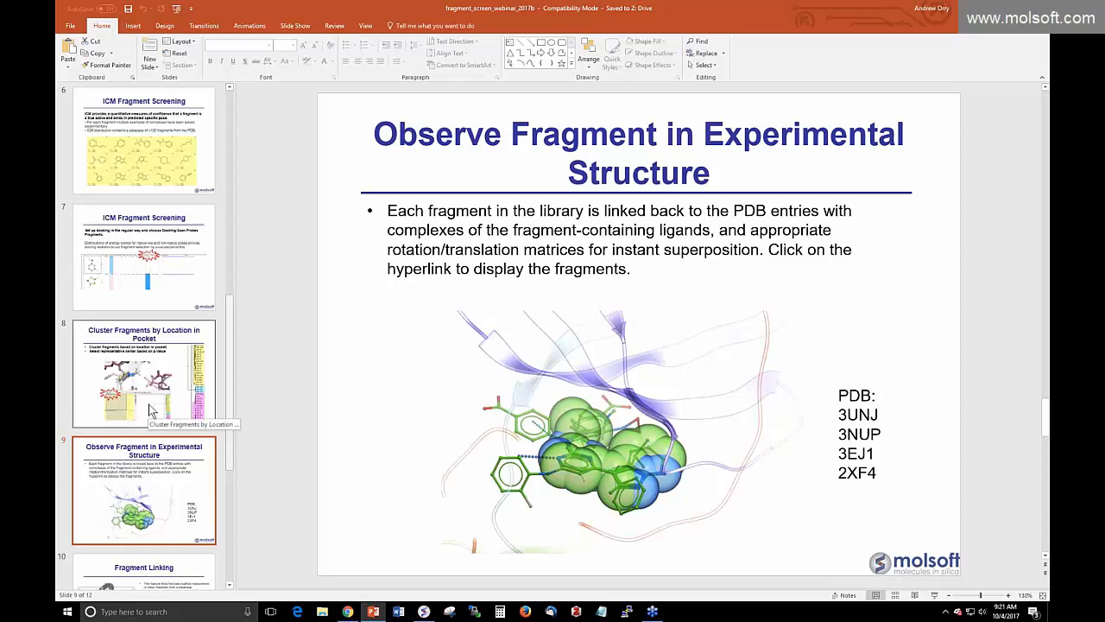
scroll(151, 410, down, 4)
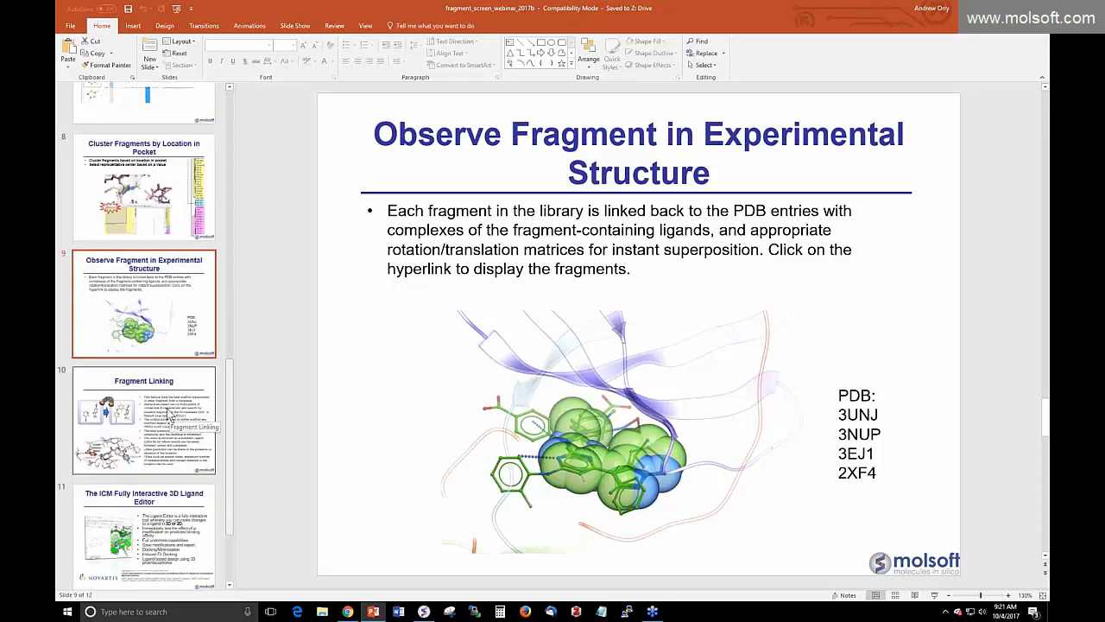
click(426, 613)
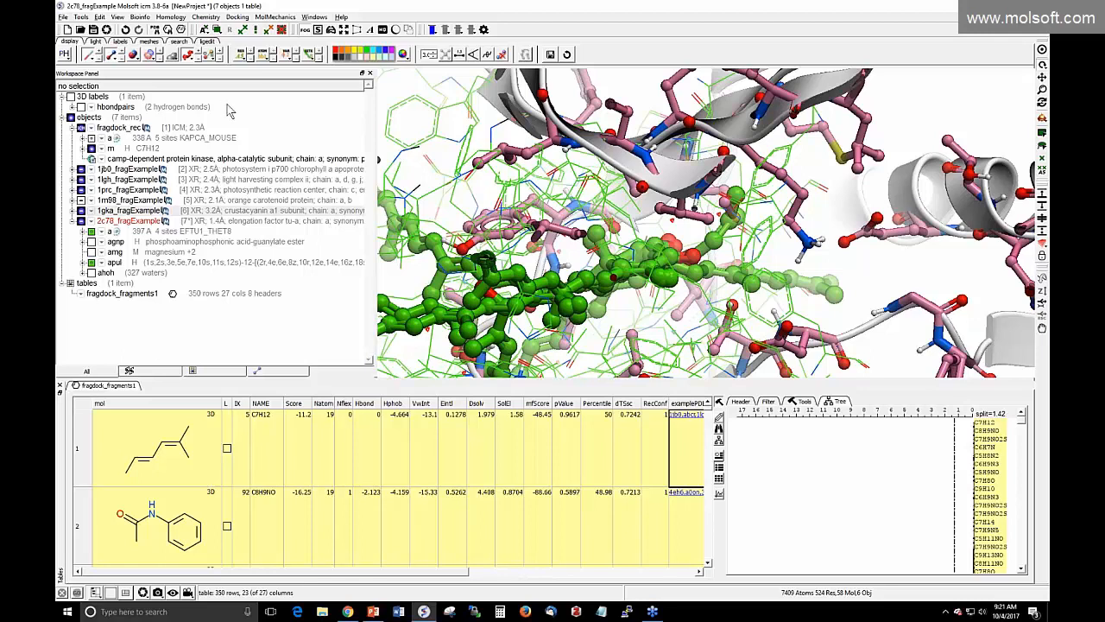
Delete the entire ICM-Pro workspace, confirming removal of all objects and tables
click(99, 18)
click(102, 40)
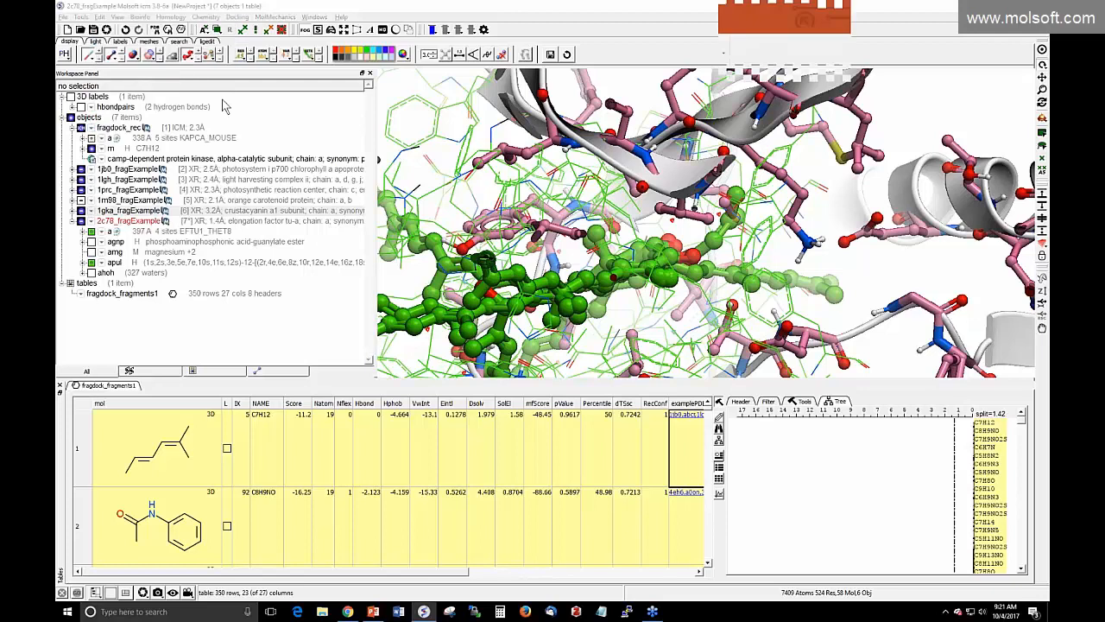
click(531, 317)
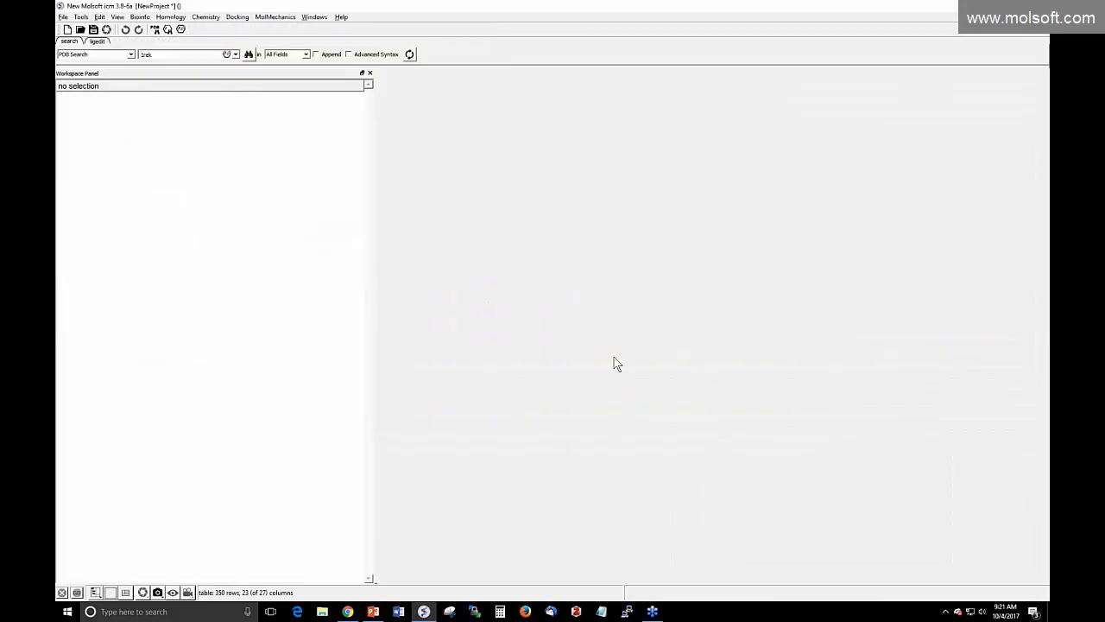
Show slide 10, 'Fragment Linking', in PowerPoint
click(373, 611)
scroll(90, 496, down, 1)
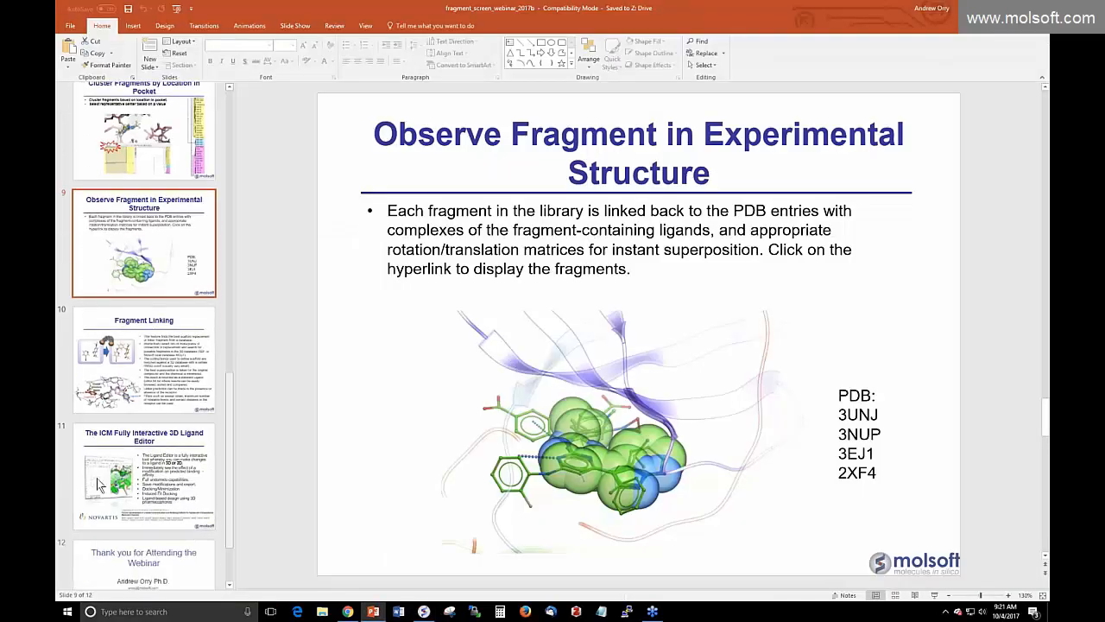
click(119, 376)
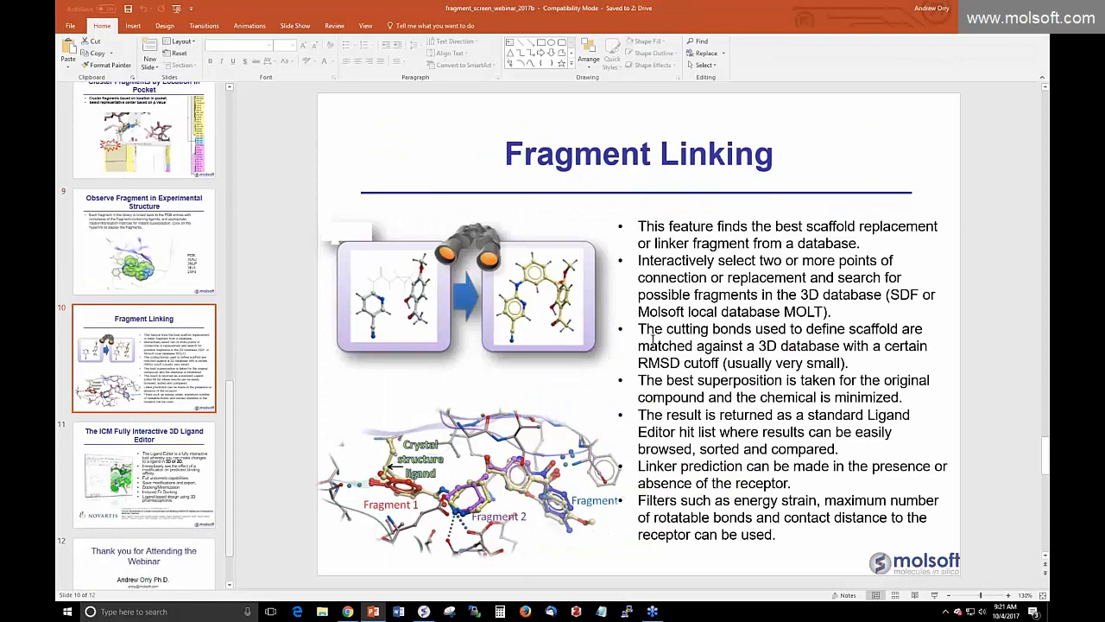
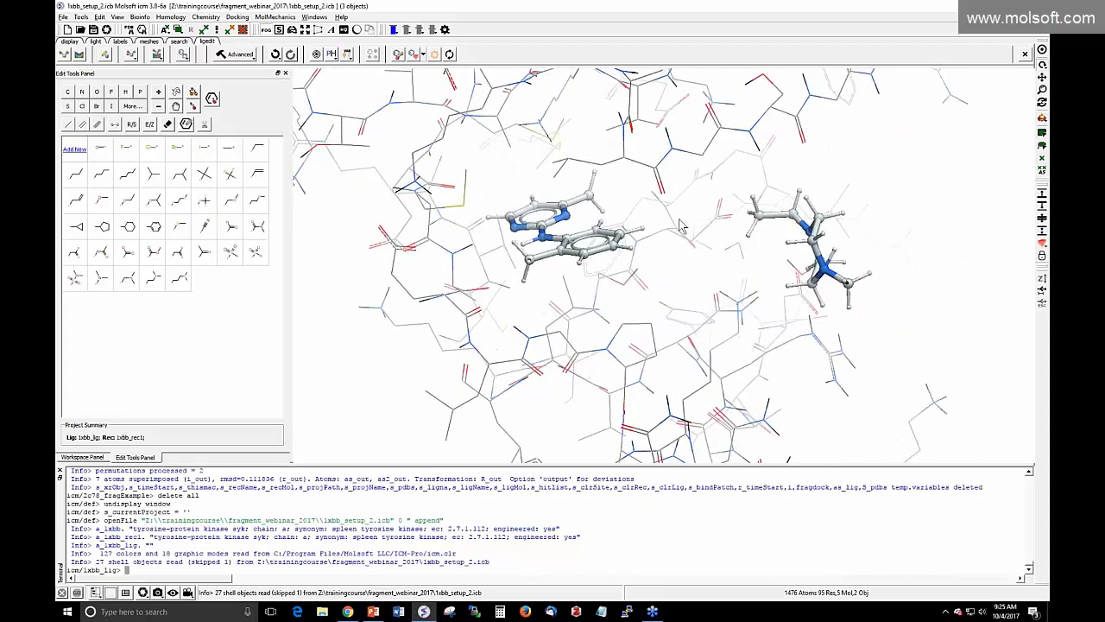
Pan the pocket view and glance at the Advanced ligand-editing commands
middle_drag(662, 274, 599, 292)
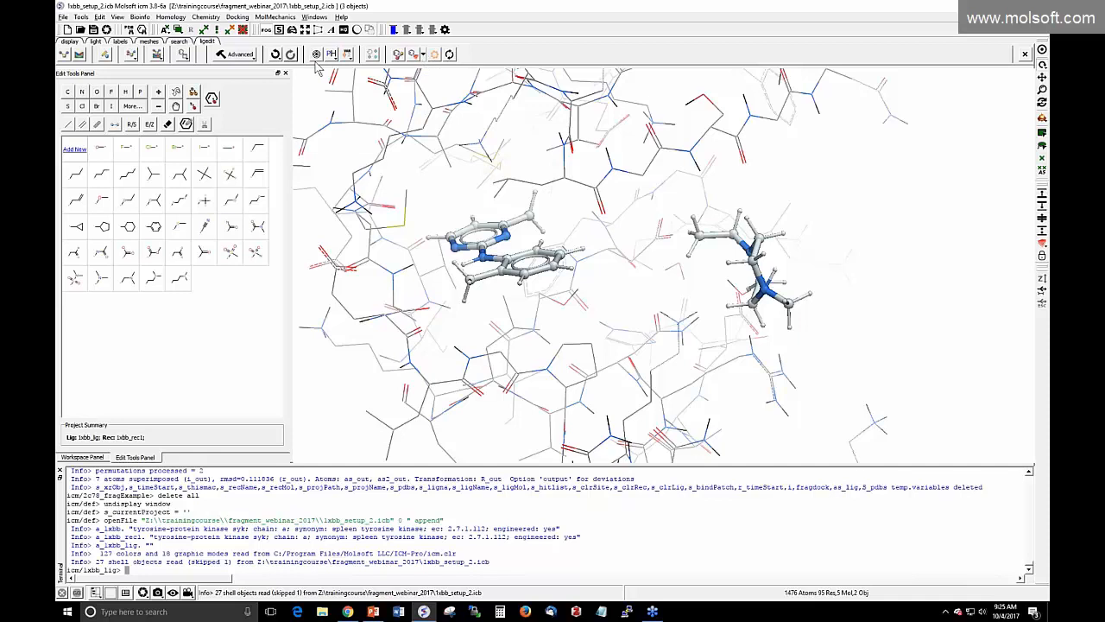
click(240, 55)
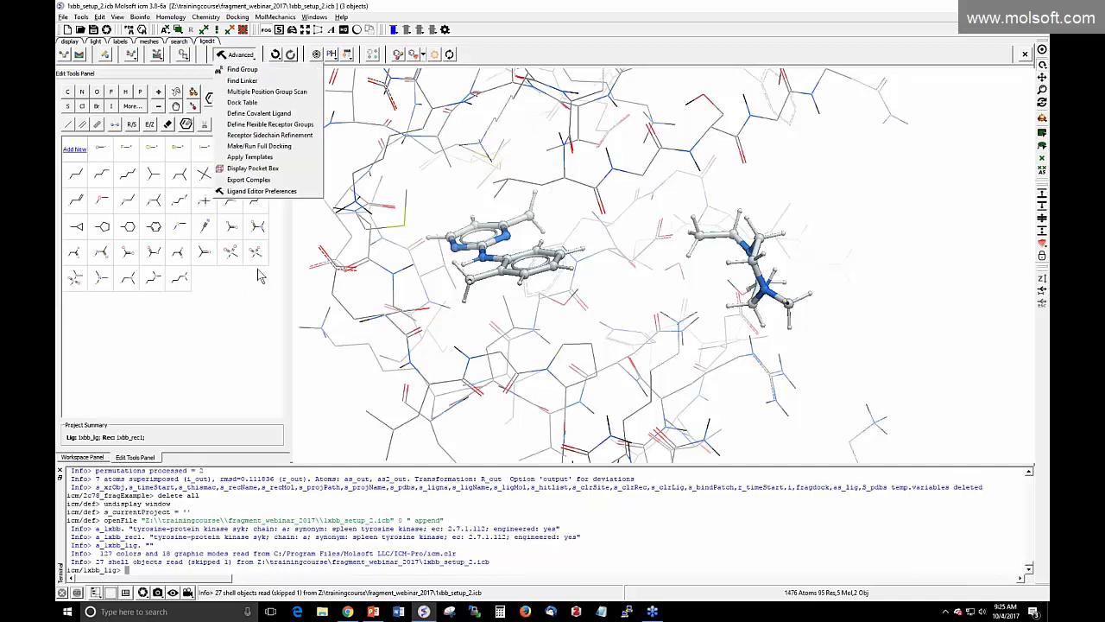
click(244, 361)
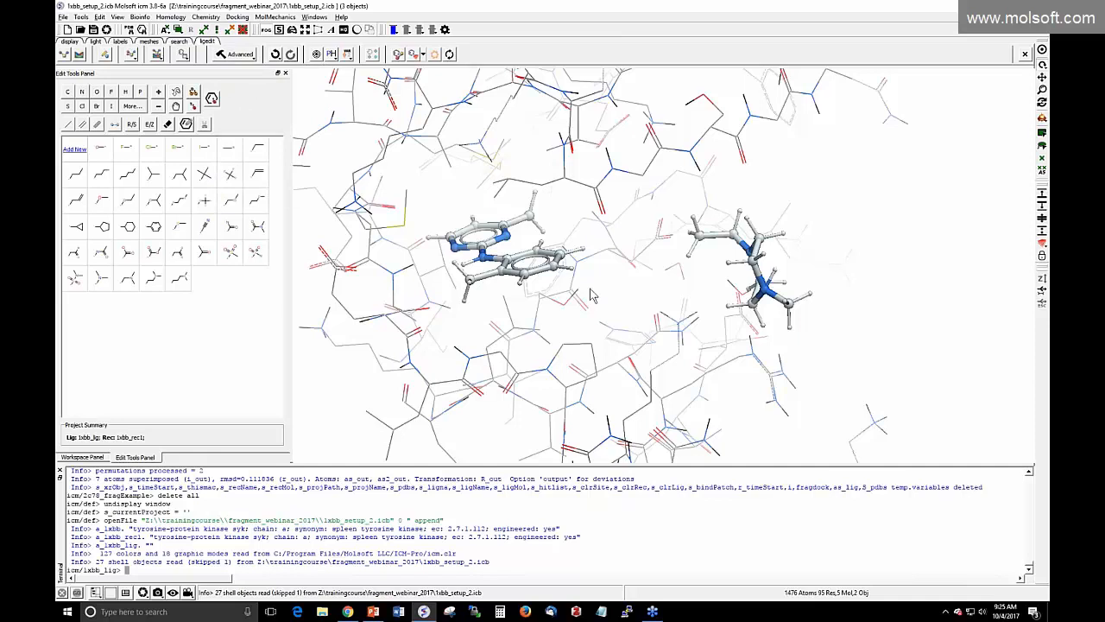
Close the command terminal and rotate and zoom out to show both fragments in the pocket
mouse_move(590, 289)
mouse_down()
mouse_move(544, 292)
mouse_move(594, 302)
mouse_up()
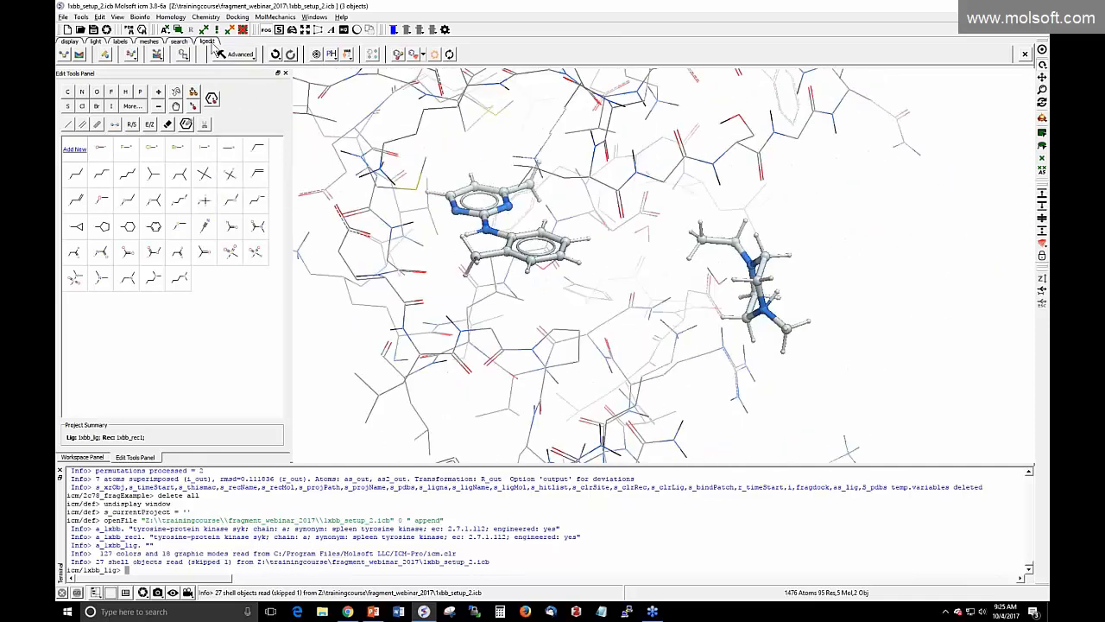
click(59, 469)
drag(331, 341, 333, 357)
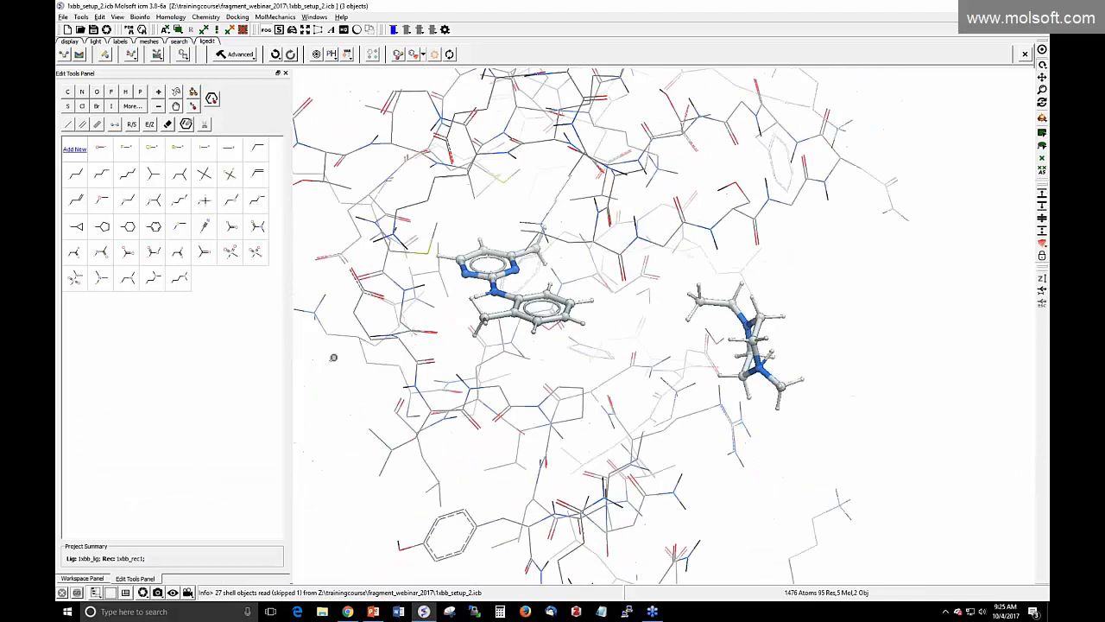
drag(516, 371, 593, 340)
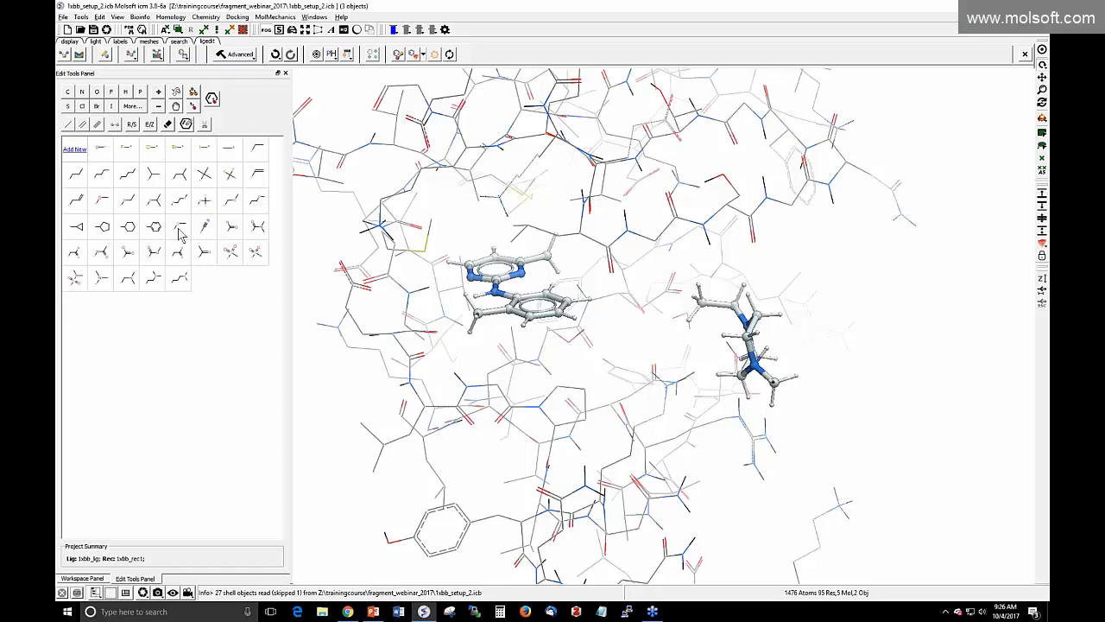
Mark linker cut bonds on the phenyl ring and on the right fragment with the scissors tool
click(207, 125)
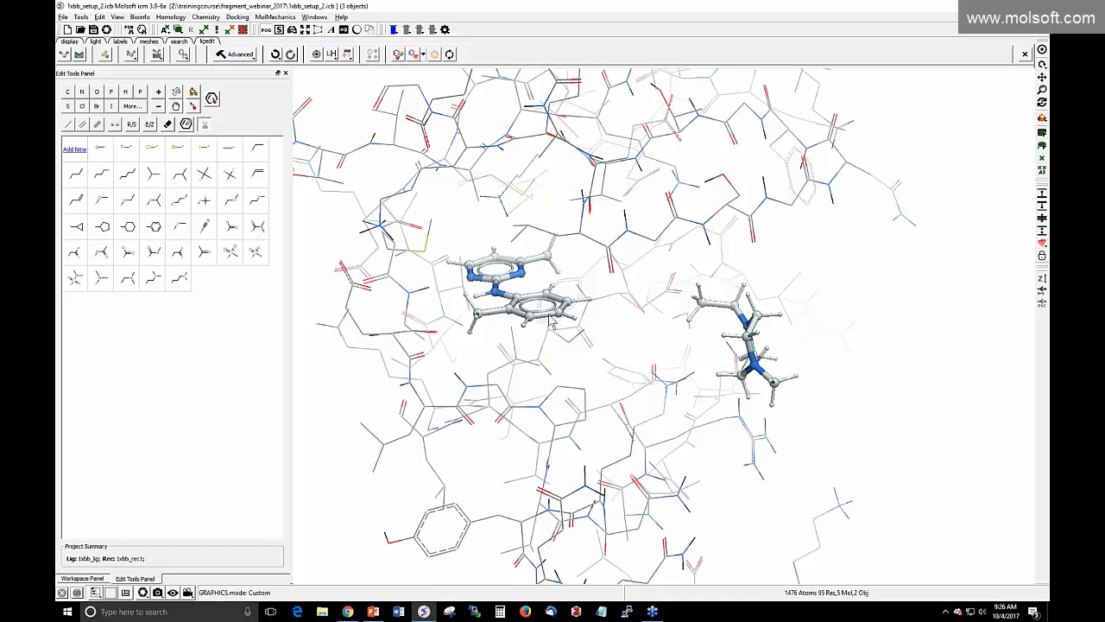
click(576, 302)
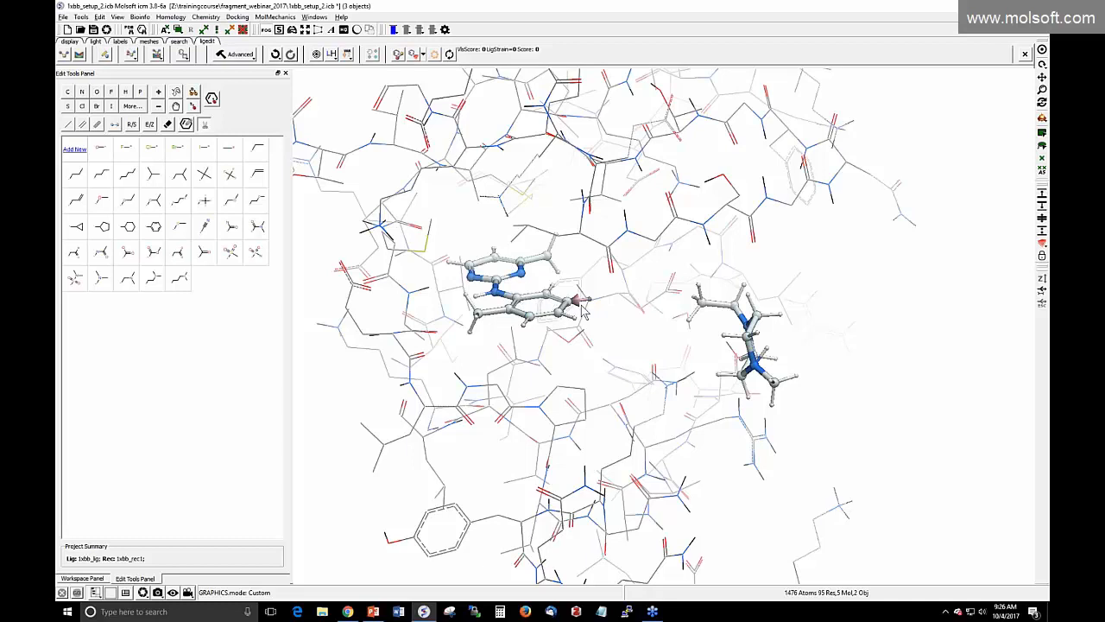
scroll(309, 350, up, 5)
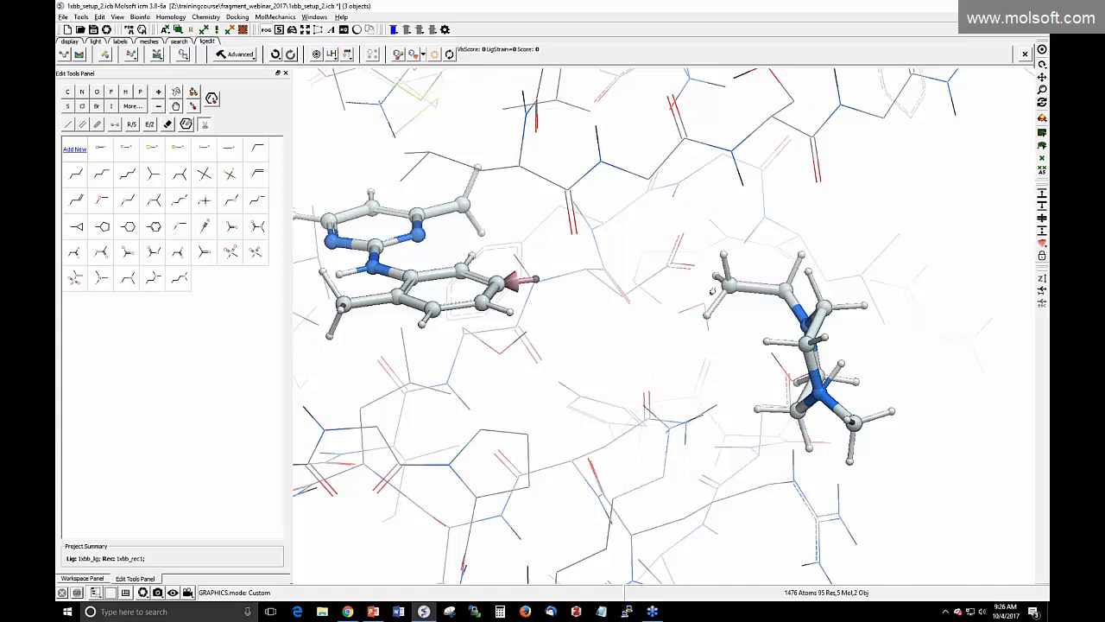
click(748, 294)
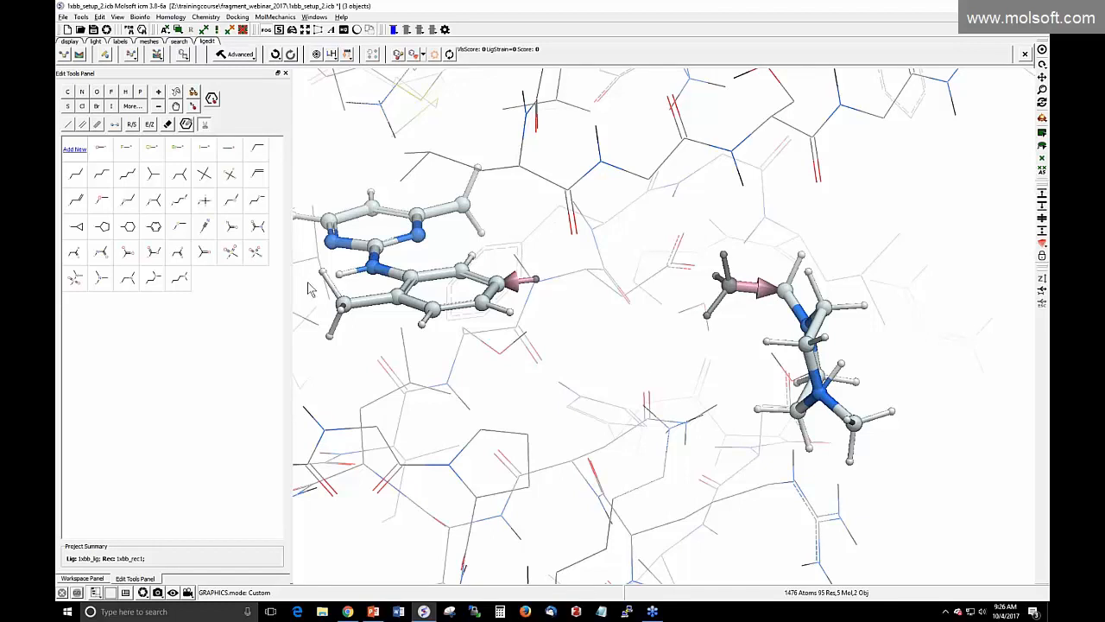
scroll(309, 293, down, 3)
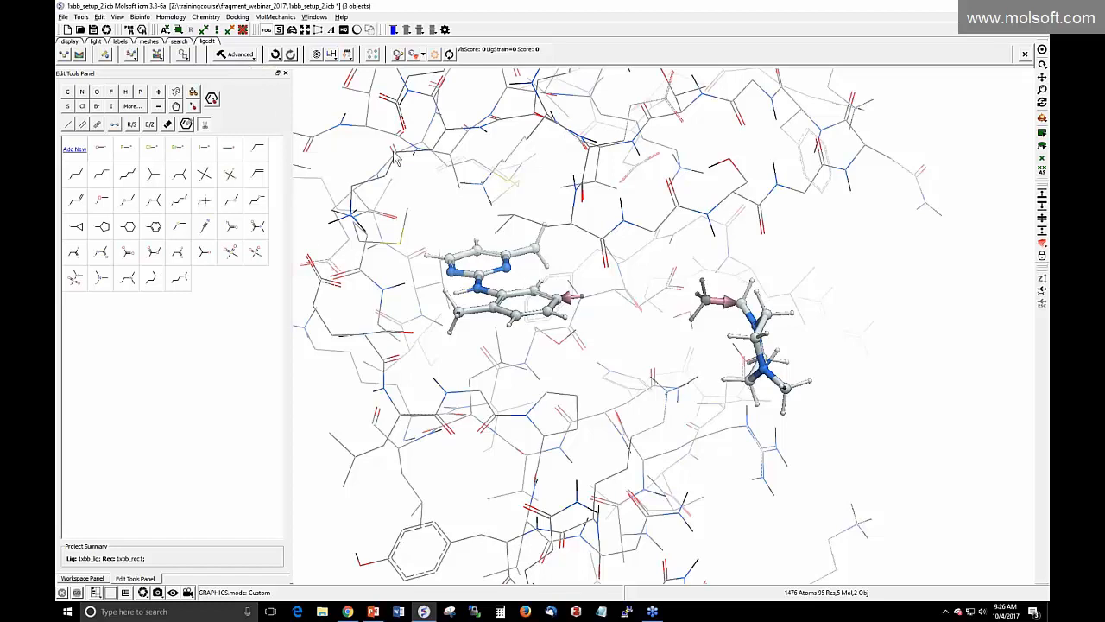
click(242, 56)
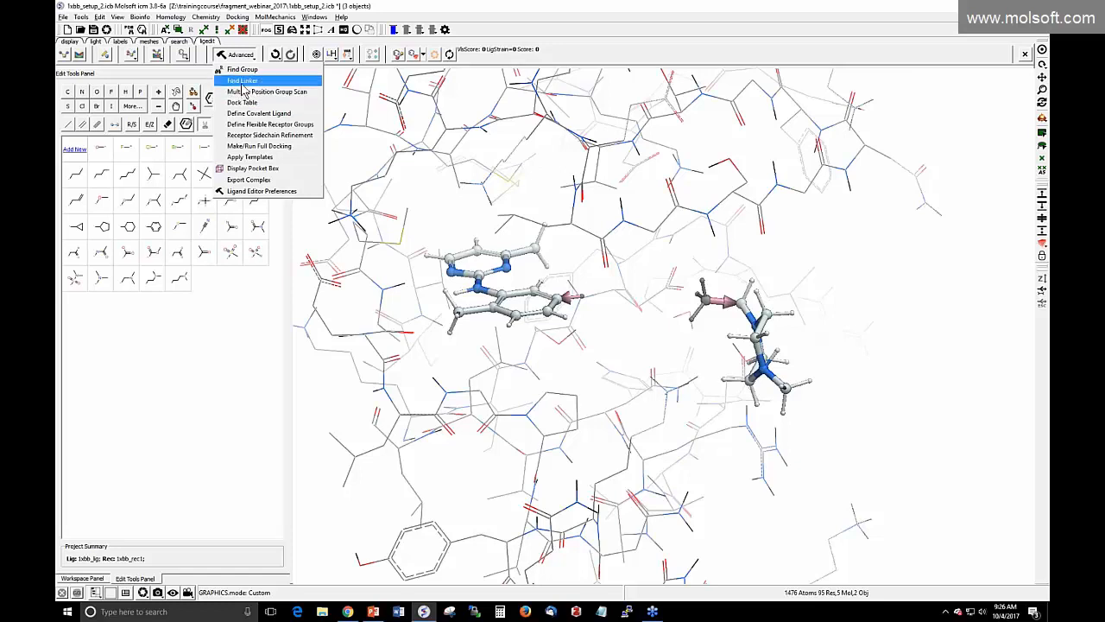
Open Advanced > Find Linker, move its dialog aside, and open the example conformer database page
click(244, 81)
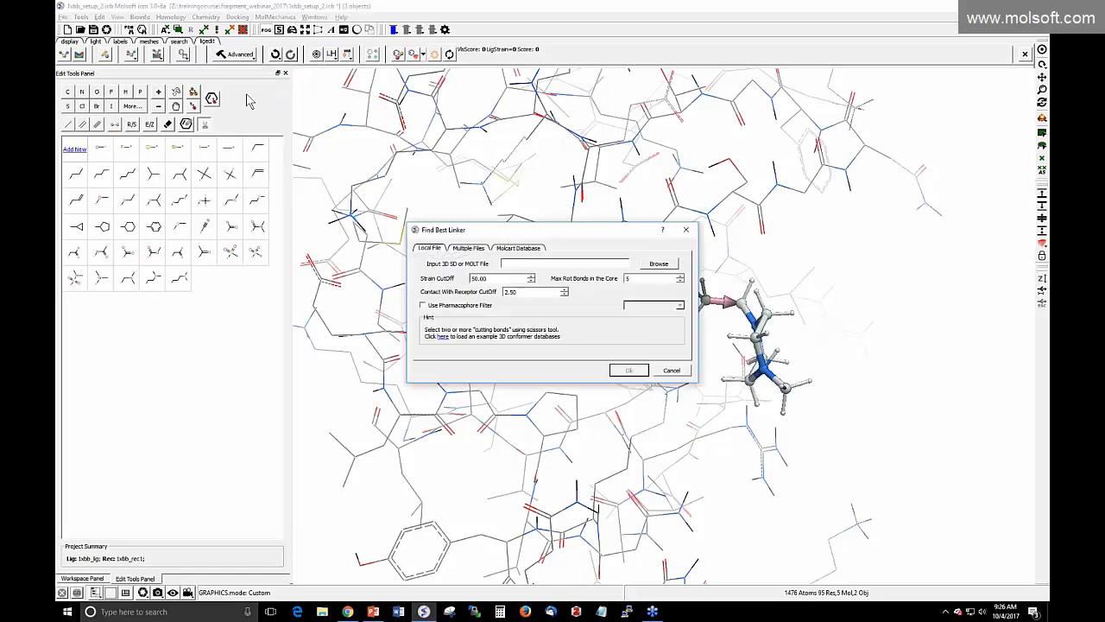
drag(516, 234, 246, 120)
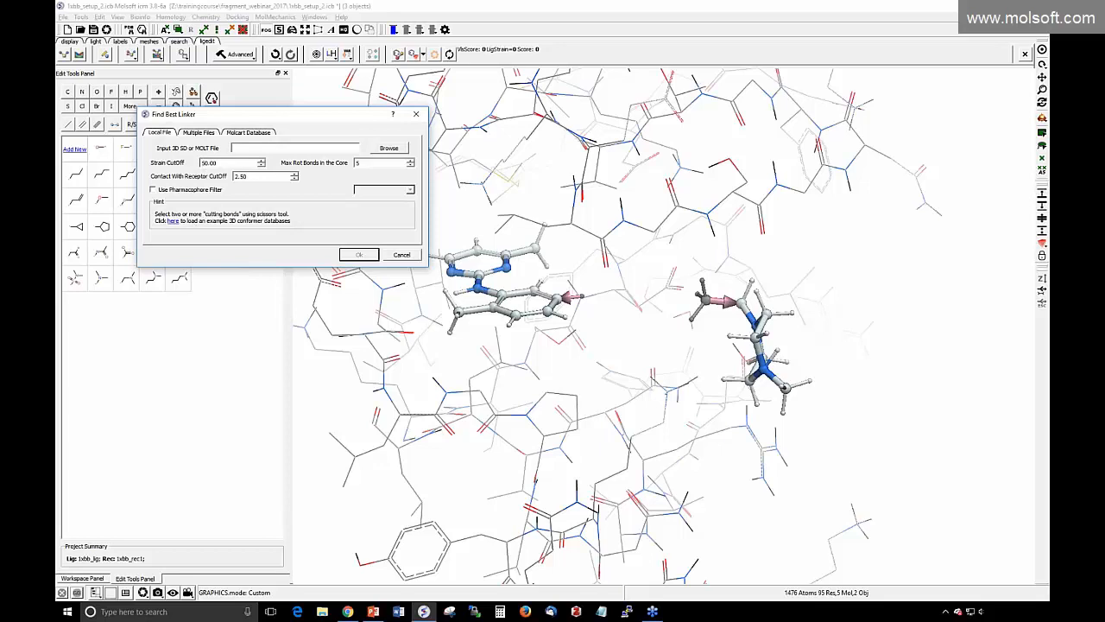
click(174, 222)
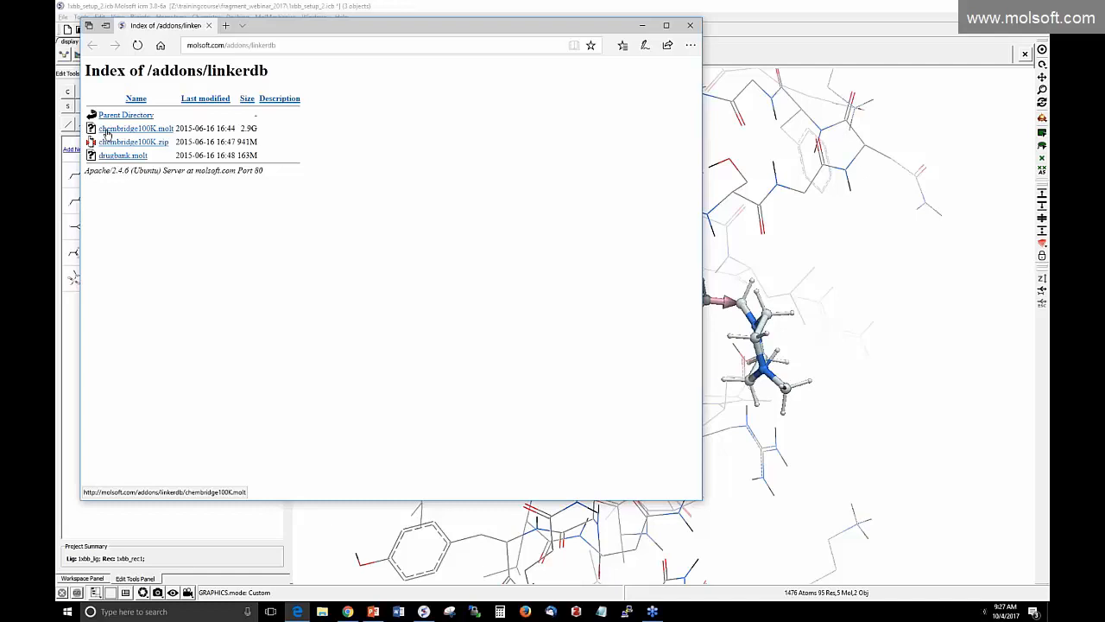
Download chembridge100K.molt from the linkerdb page, then return to the ICM workspace
click(128, 133)
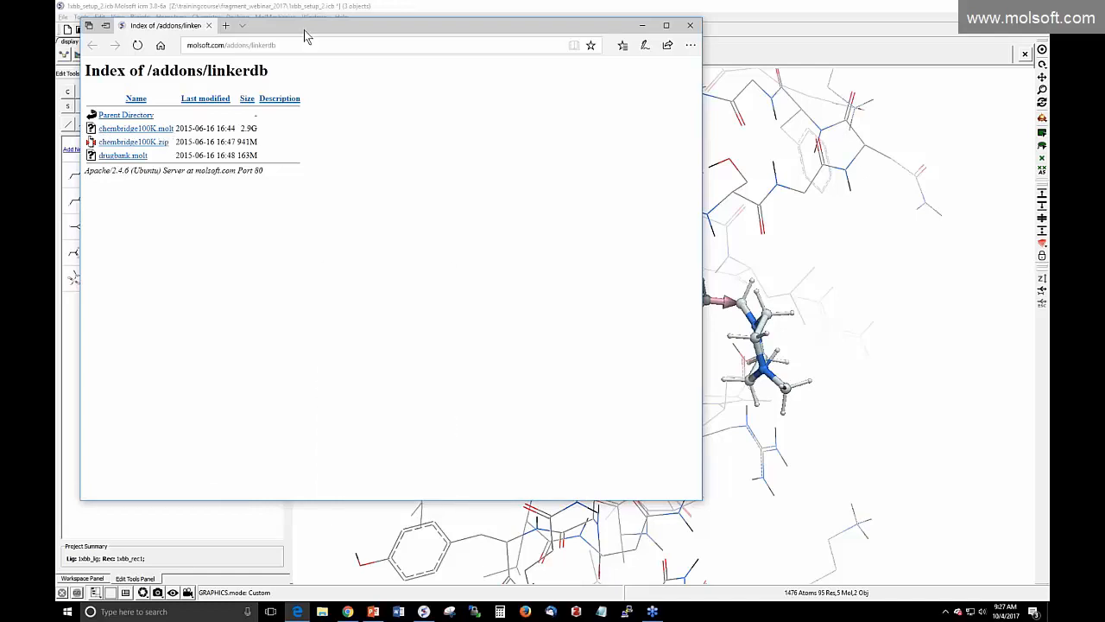
drag(295, 25, 316, 76)
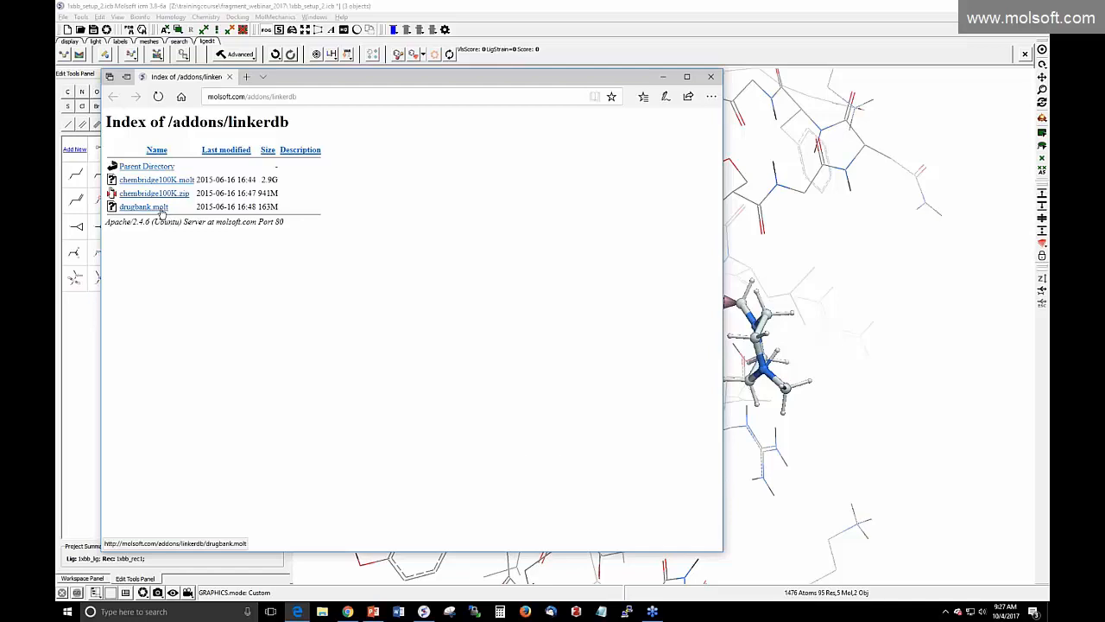
click(66, 17)
click(64, 17)
mouse_move(80, 43)
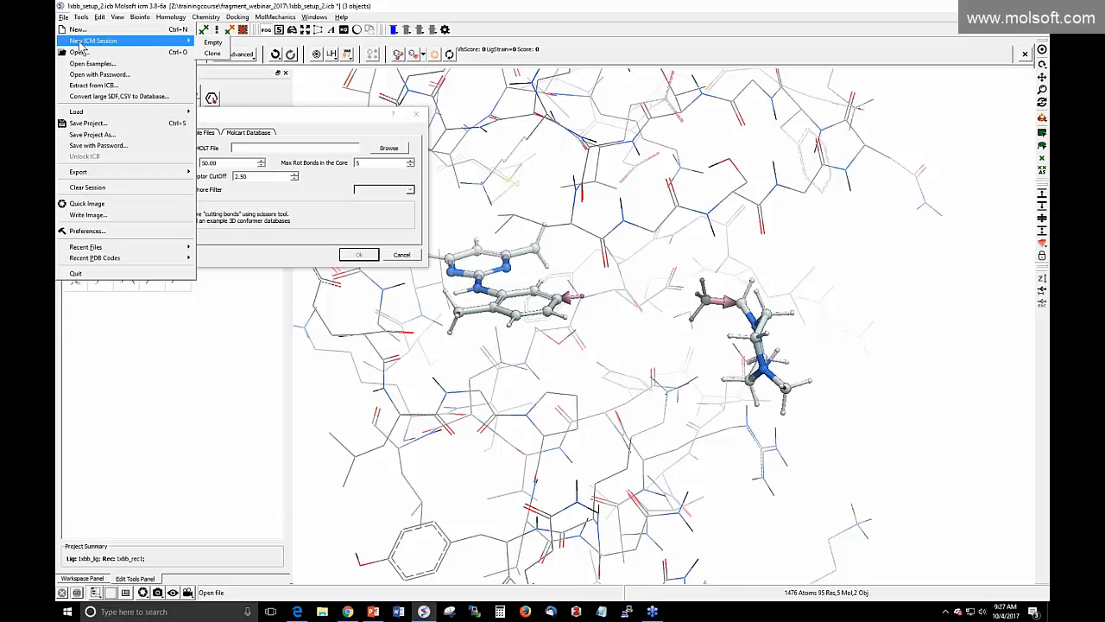
click(295, 127)
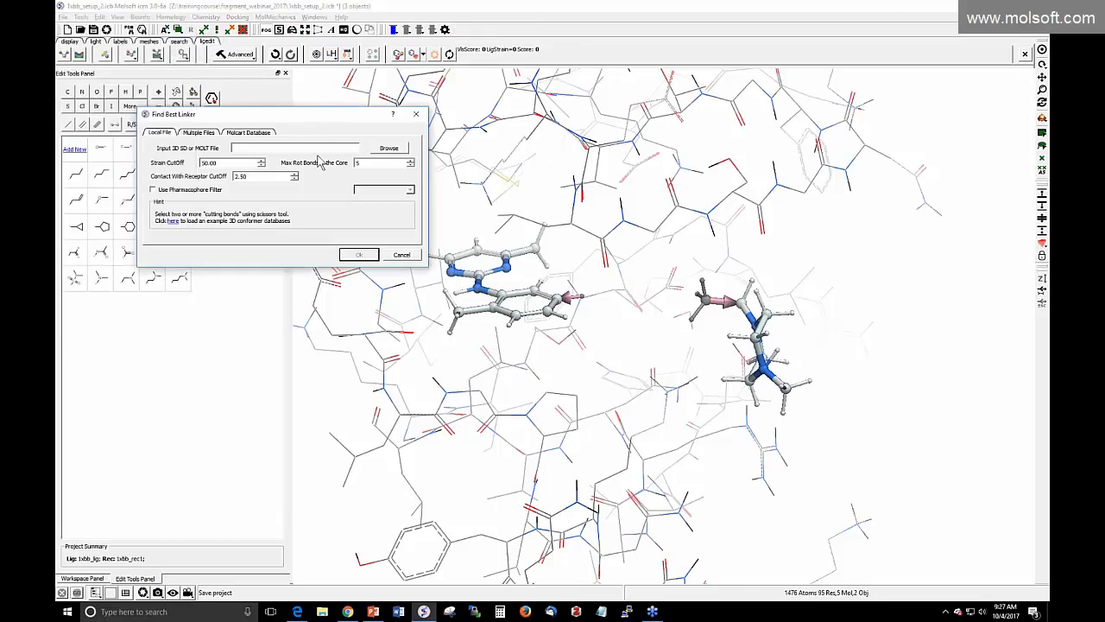
Minimise the linkerdb web page and centre the Find Best Linker settings over the pocket
click(174, 221)
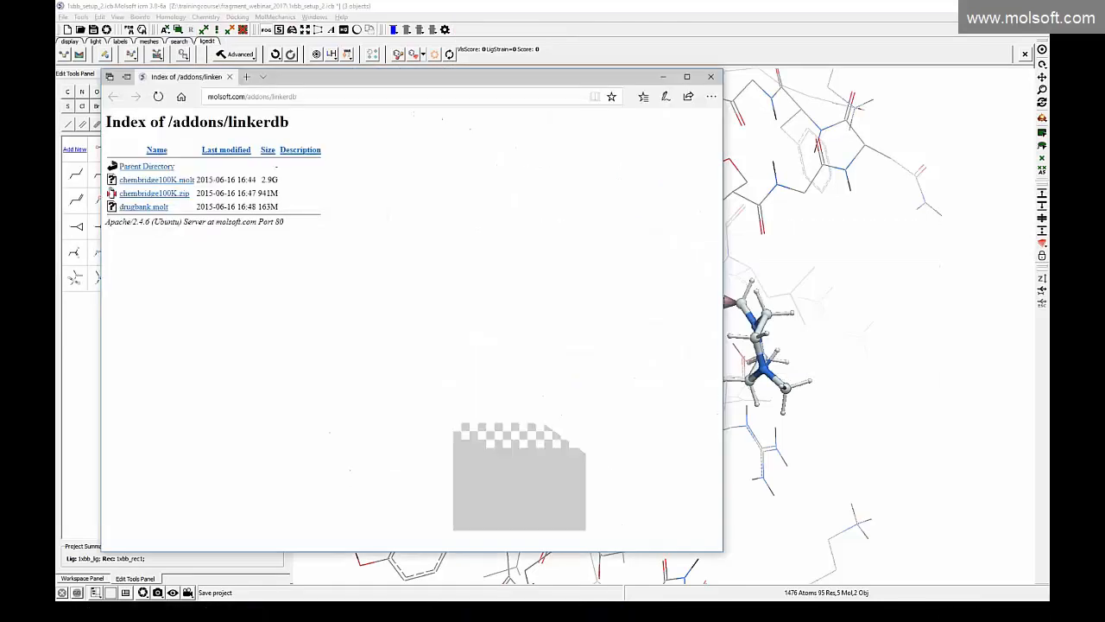
click(663, 76)
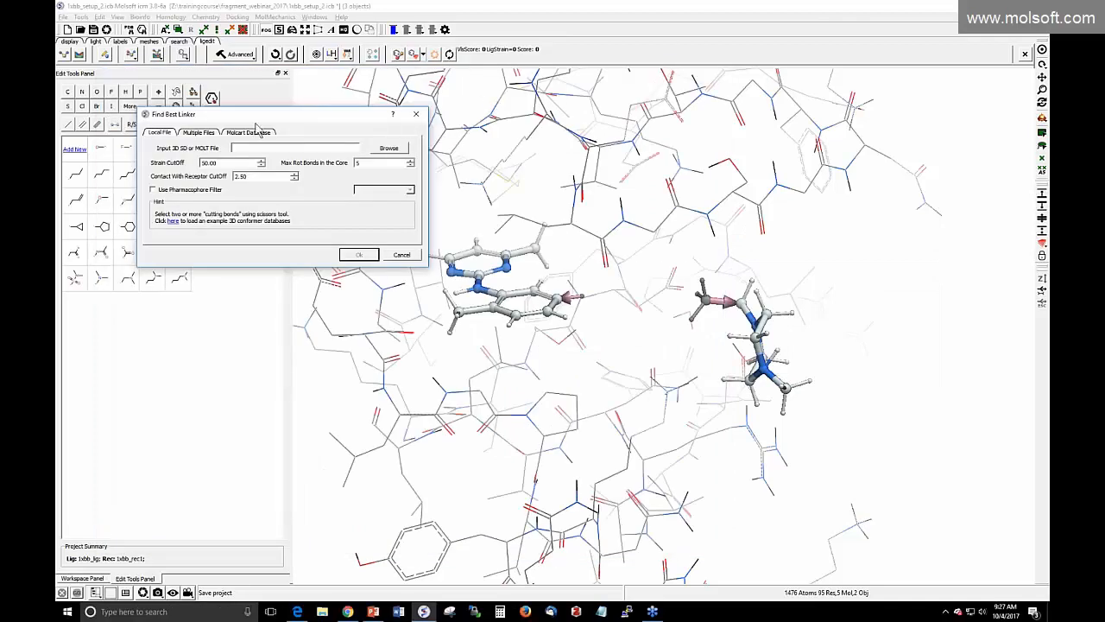
drag(259, 115, 480, 173)
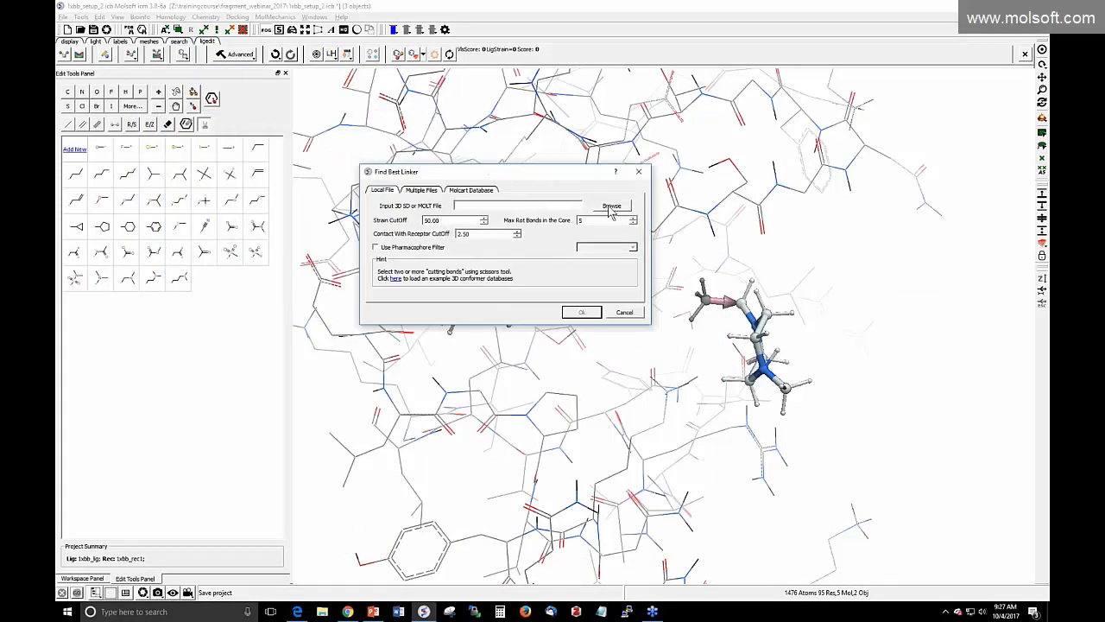
Load drugbank.molt from the fragment_webinar_2017 folder as the Find Best Linker input database
click(611, 205)
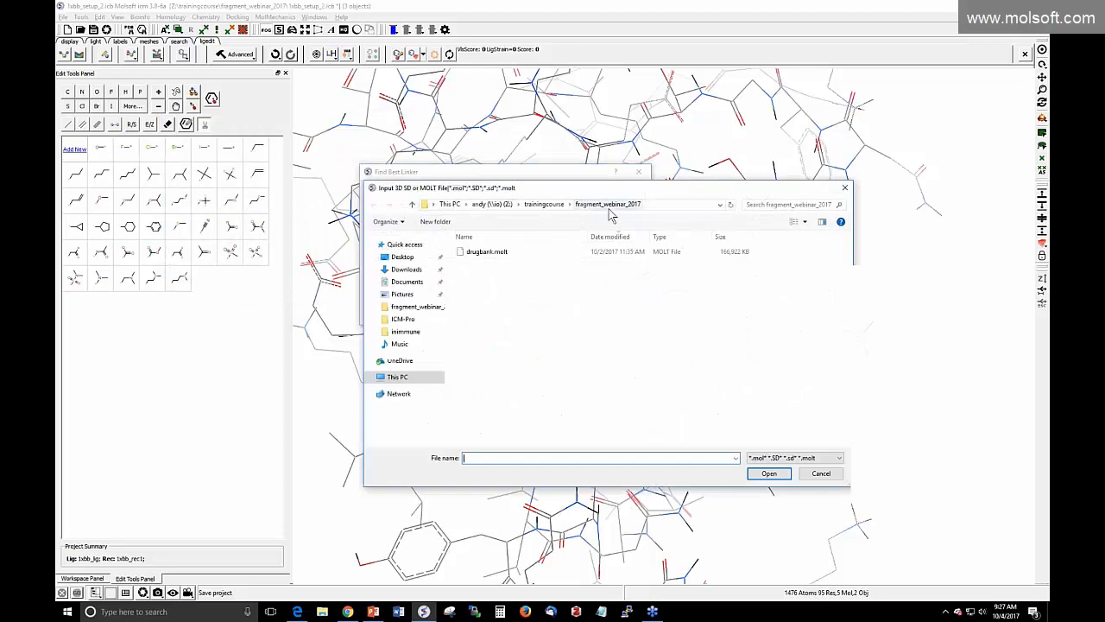
click(489, 252)
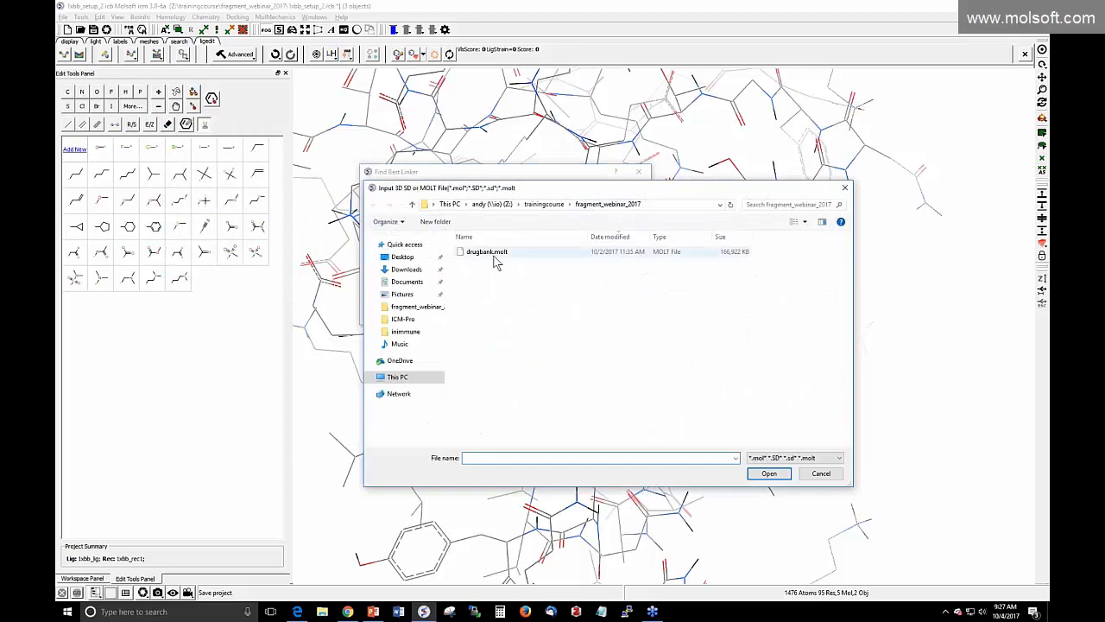
click(767, 474)
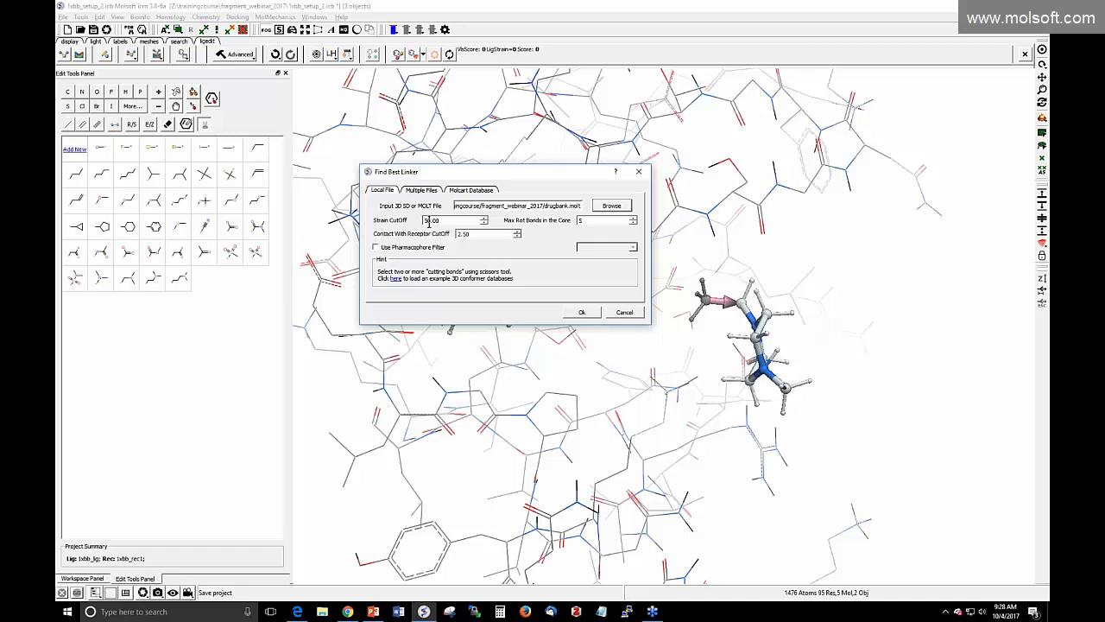
click(426, 222)
Move the linker settings down, enable Use Pharmacophore Filter, and view its filter choices
click(433, 221)
drag(492, 179, 292, 309)
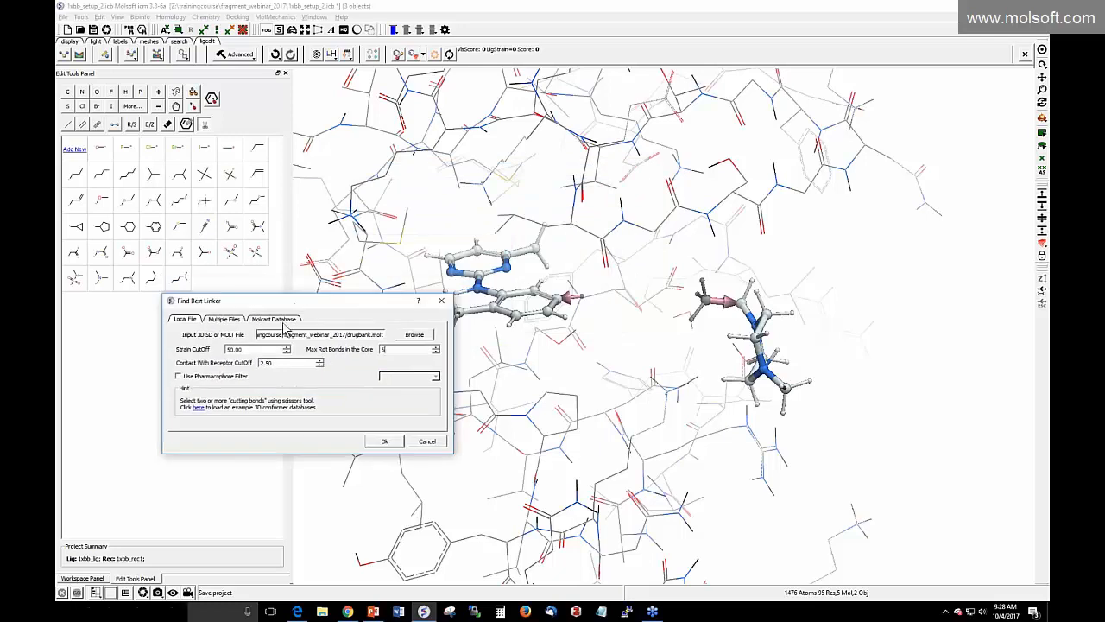
click(181, 381)
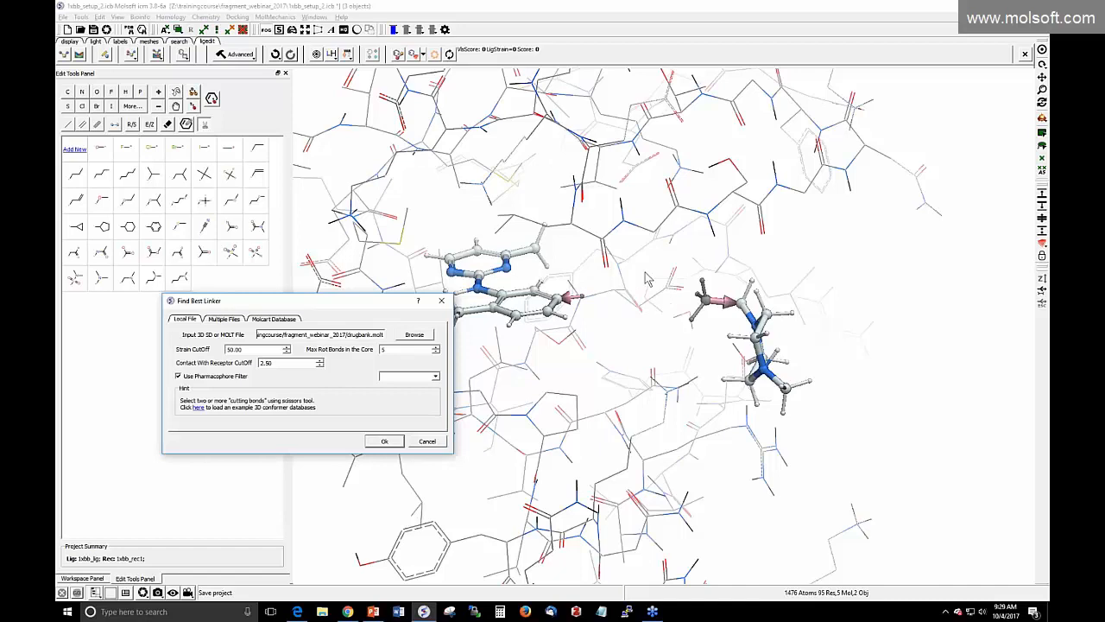
click(436, 378)
Cancel Find Best Linker without running and request Edit > Delete All
click(427, 441)
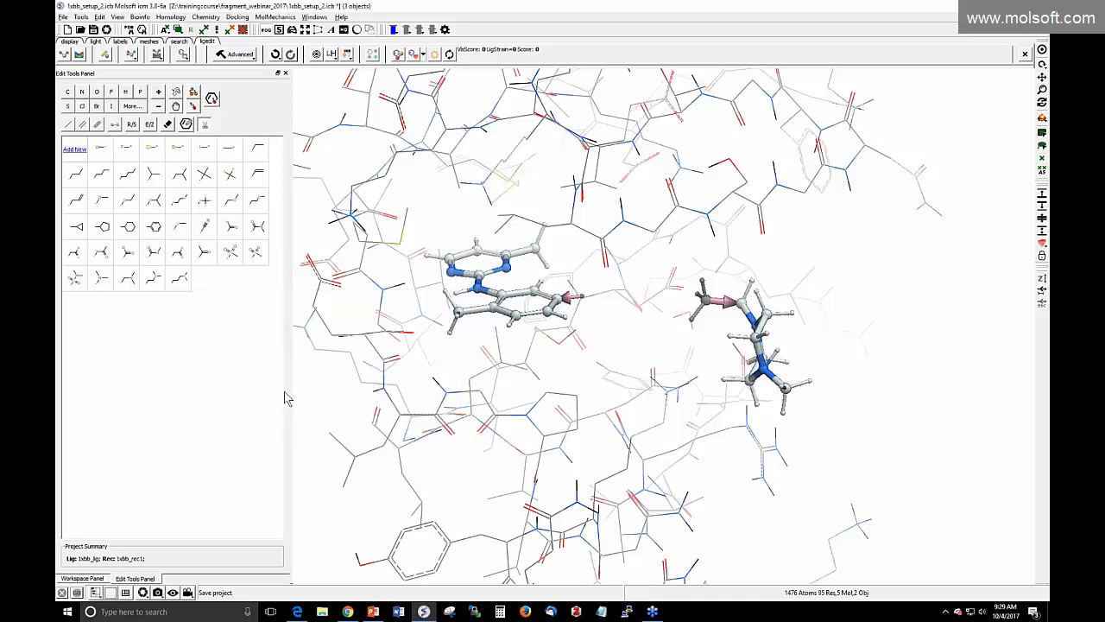
click(101, 16)
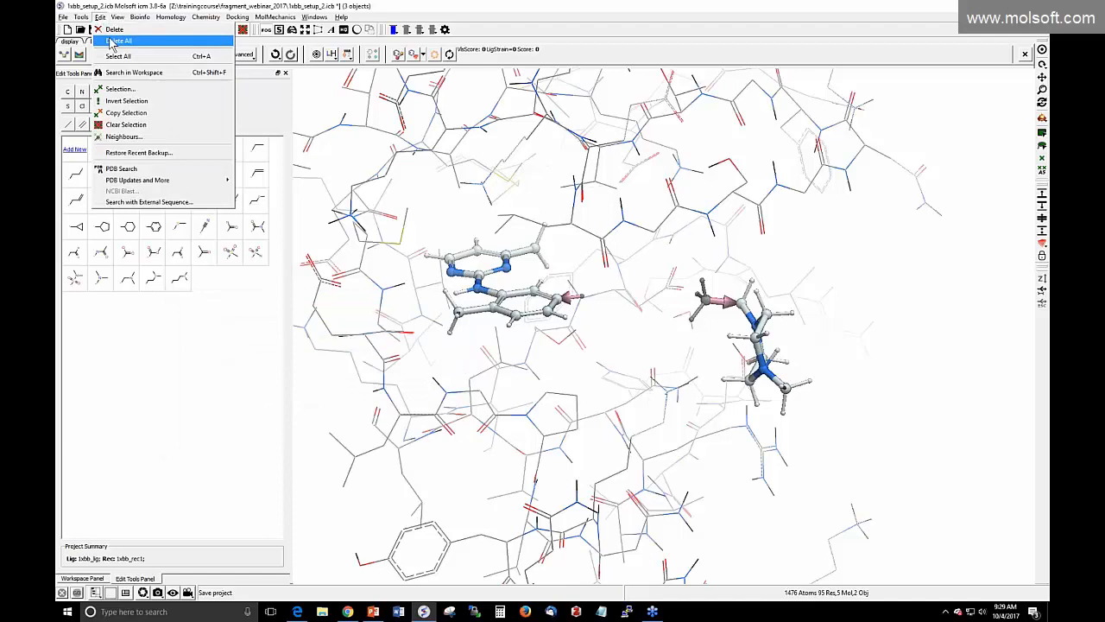
click(111, 42)
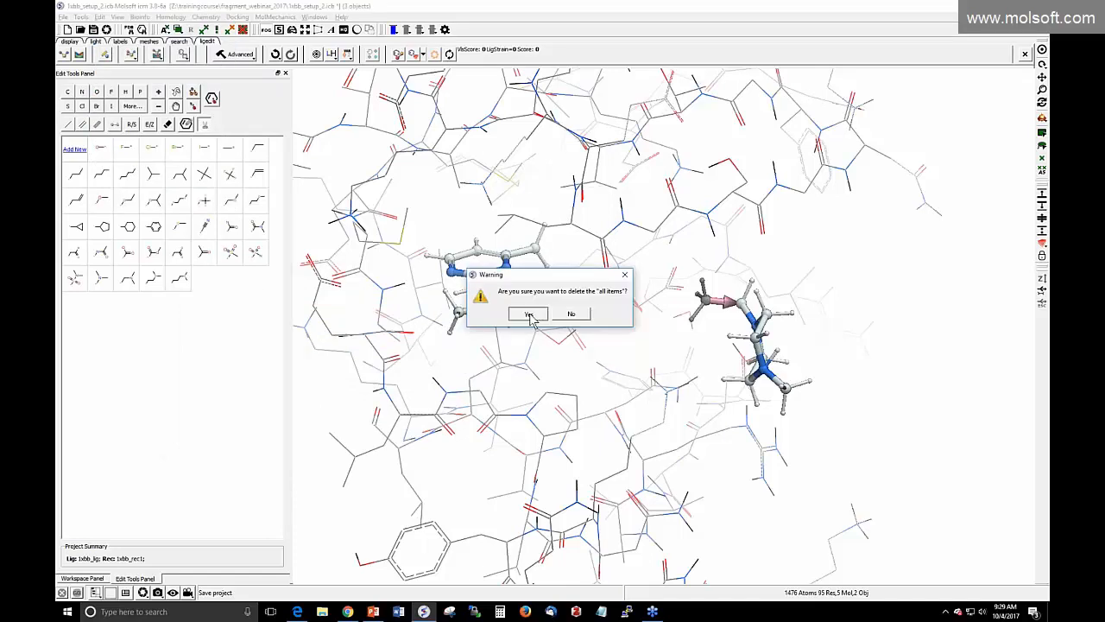
Confirm deleting all items and reopen 1xbb_setup_results_LATEST.icb from Recent Files
click(532, 314)
click(62, 17)
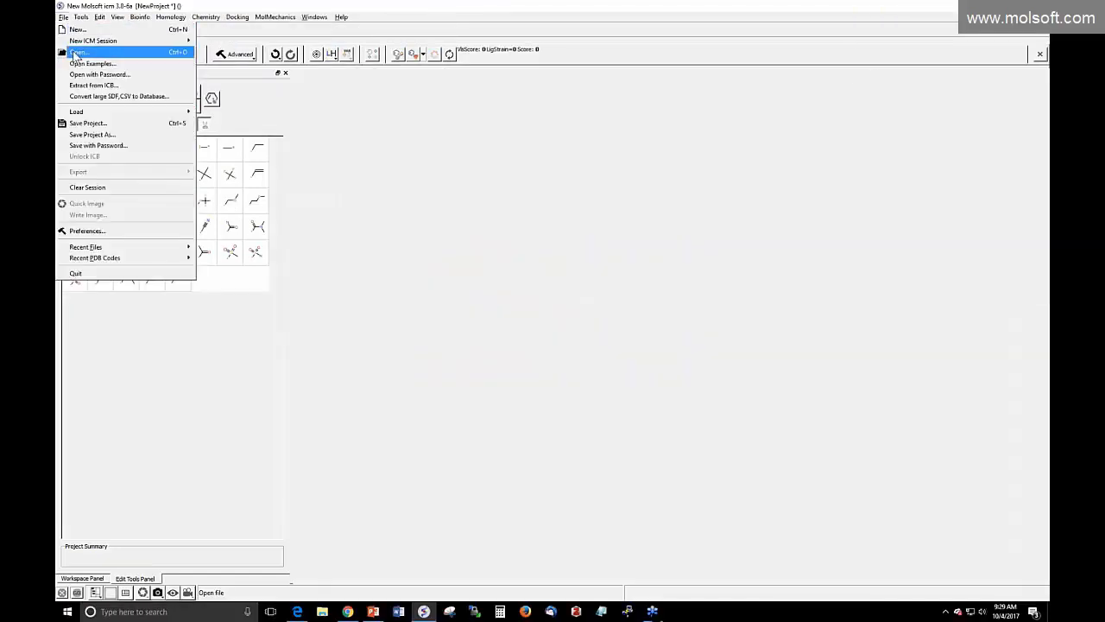
click(76, 53)
click(529, 310)
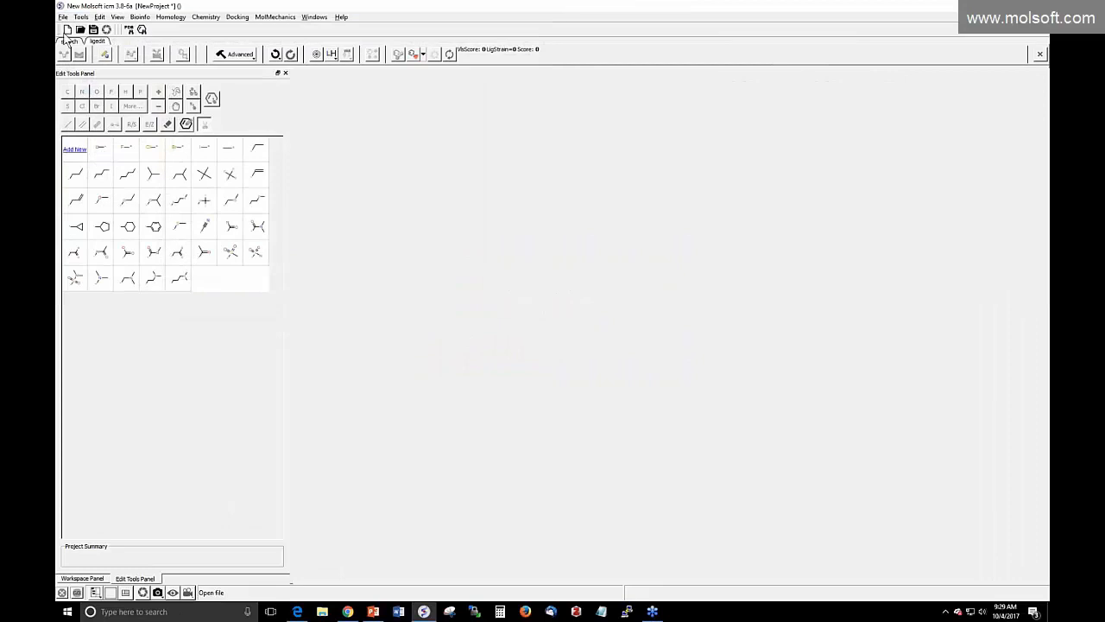
click(62, 16)
mouse_move(95, 249)
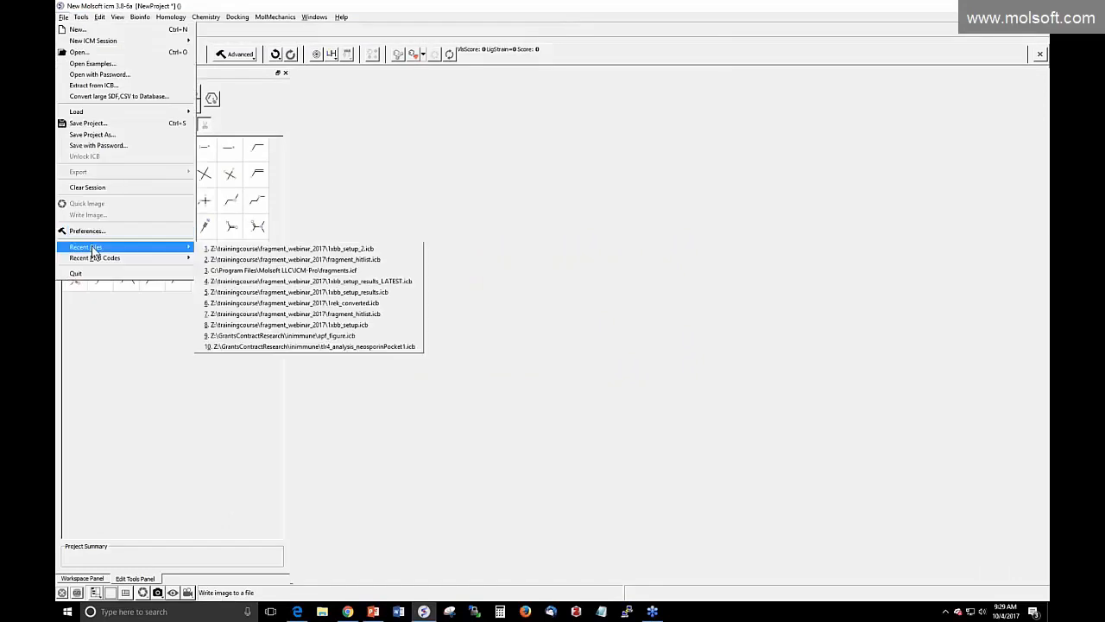
click(278, 290)
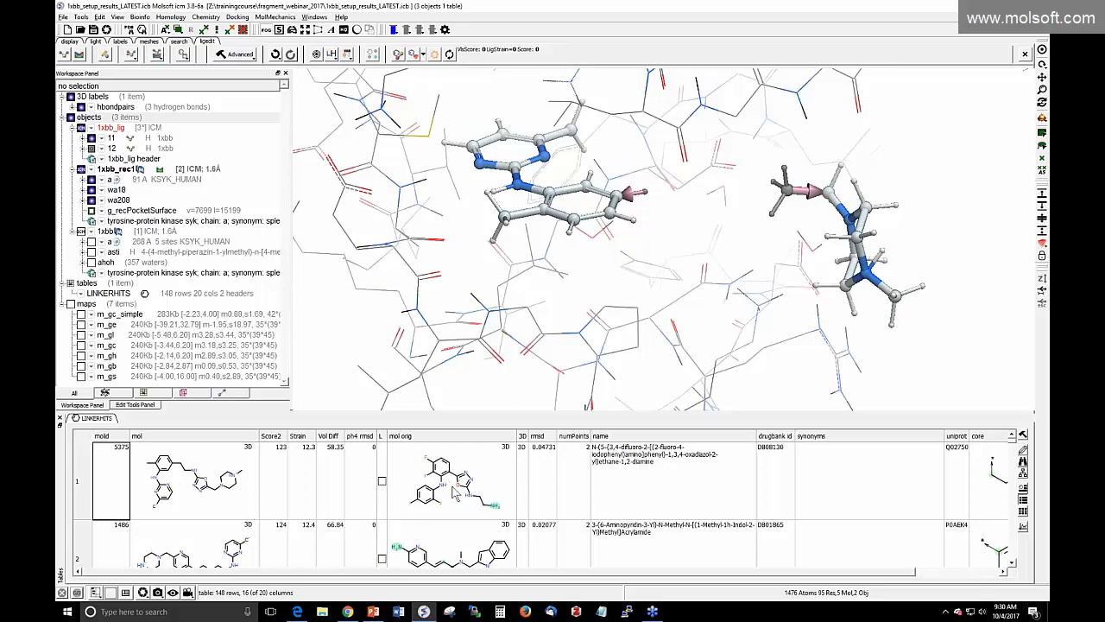
Load the top LINKERHITS hit, C22H30N8O, into the pocket as the linked ligand
drag(493, 573, 591, 573)
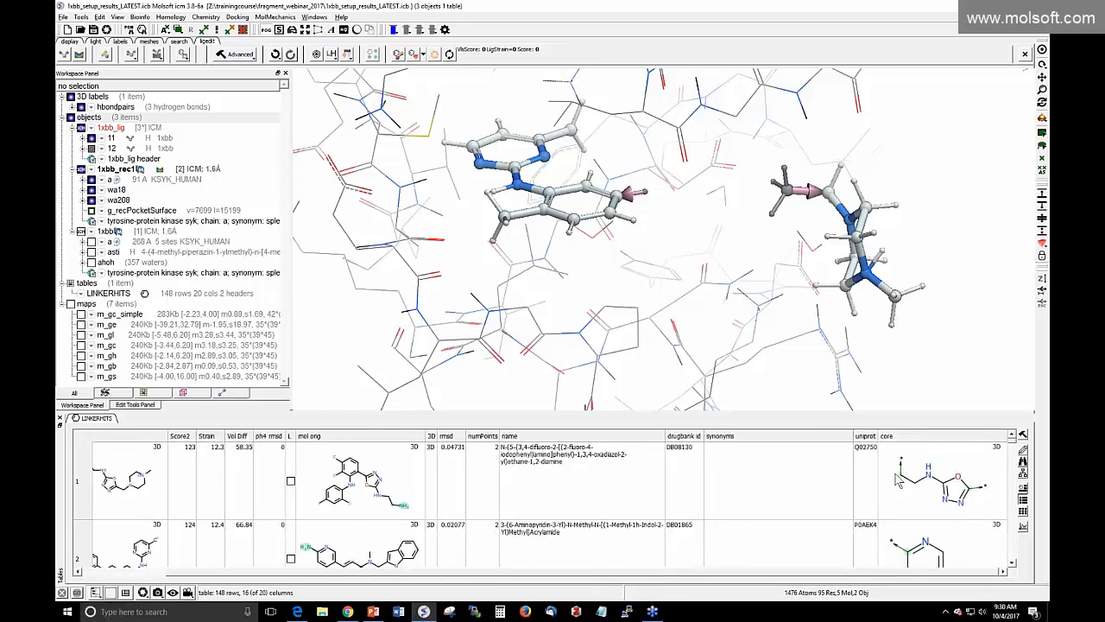
drag(577, 572, 475, 573)
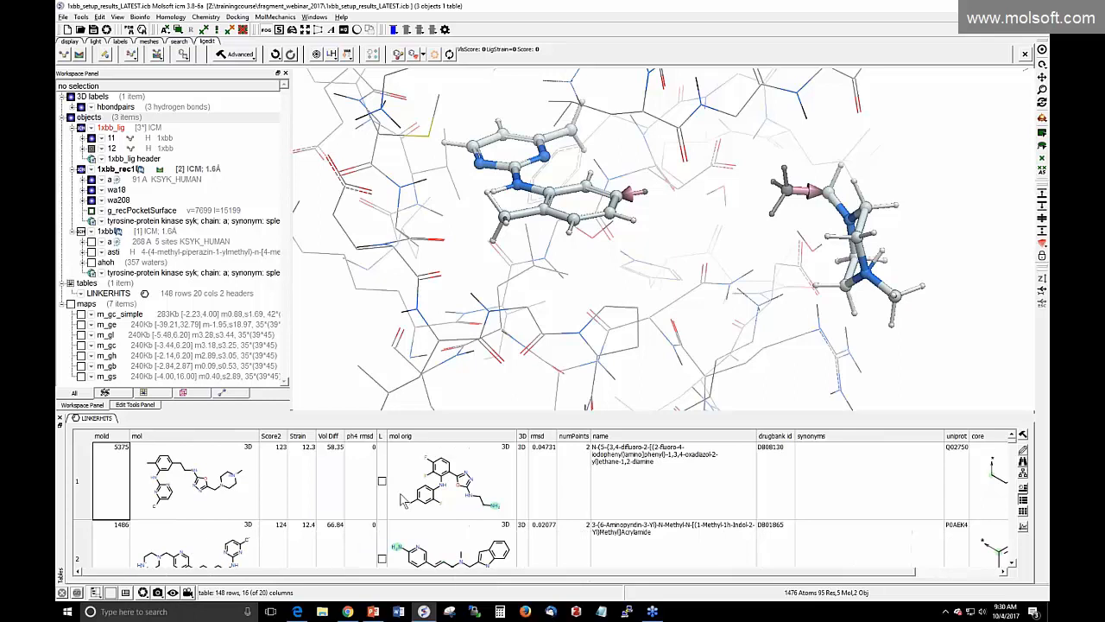
click(381, 485)
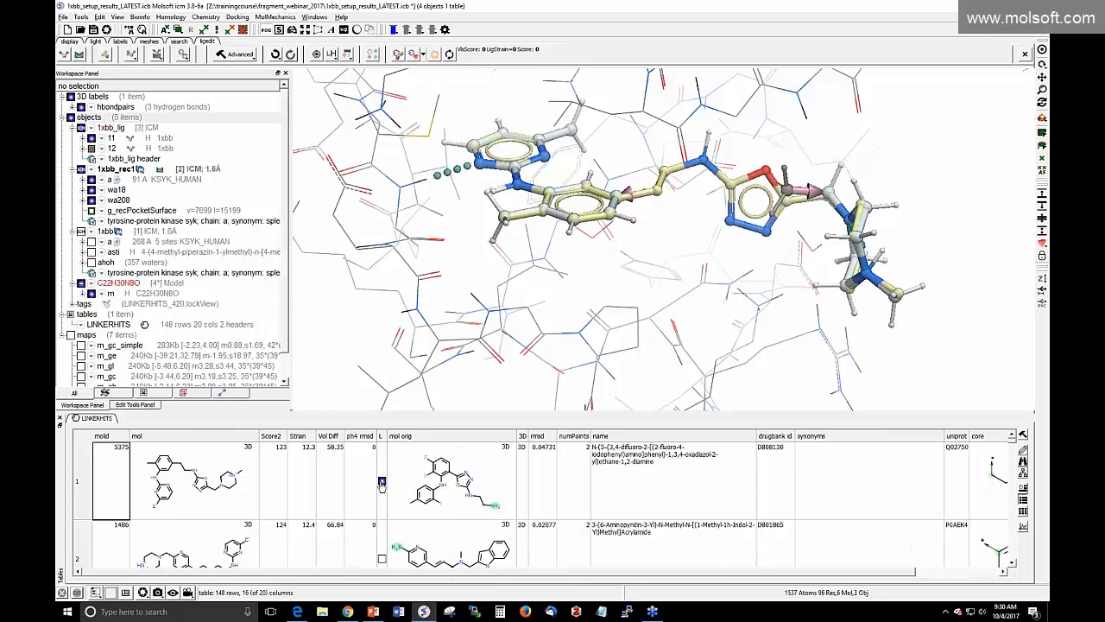
click(382, 484)
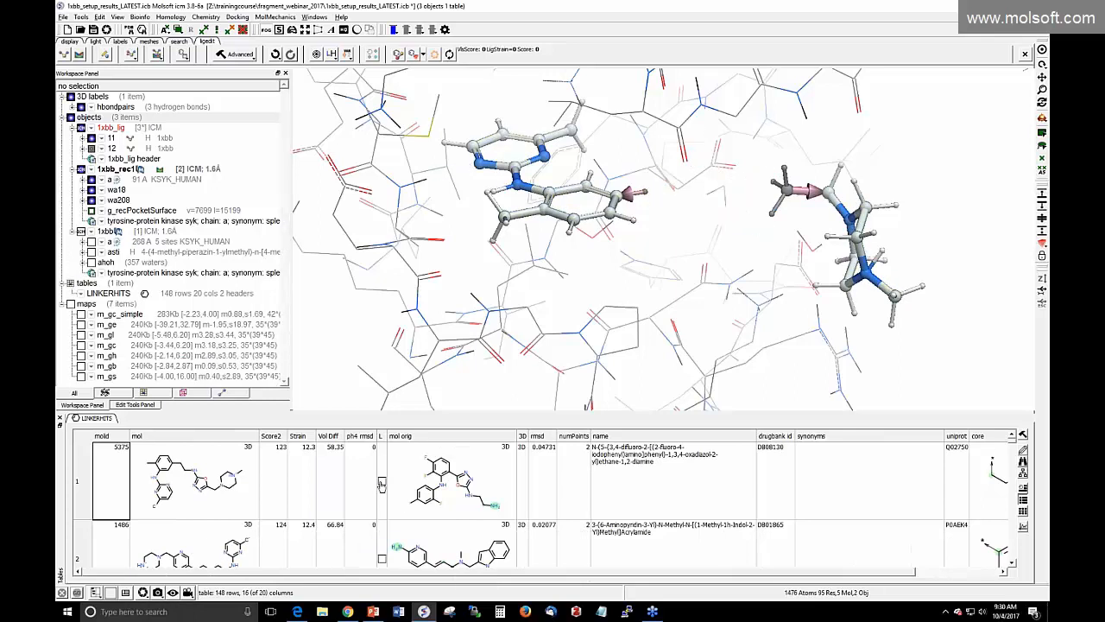
click(382, 484)
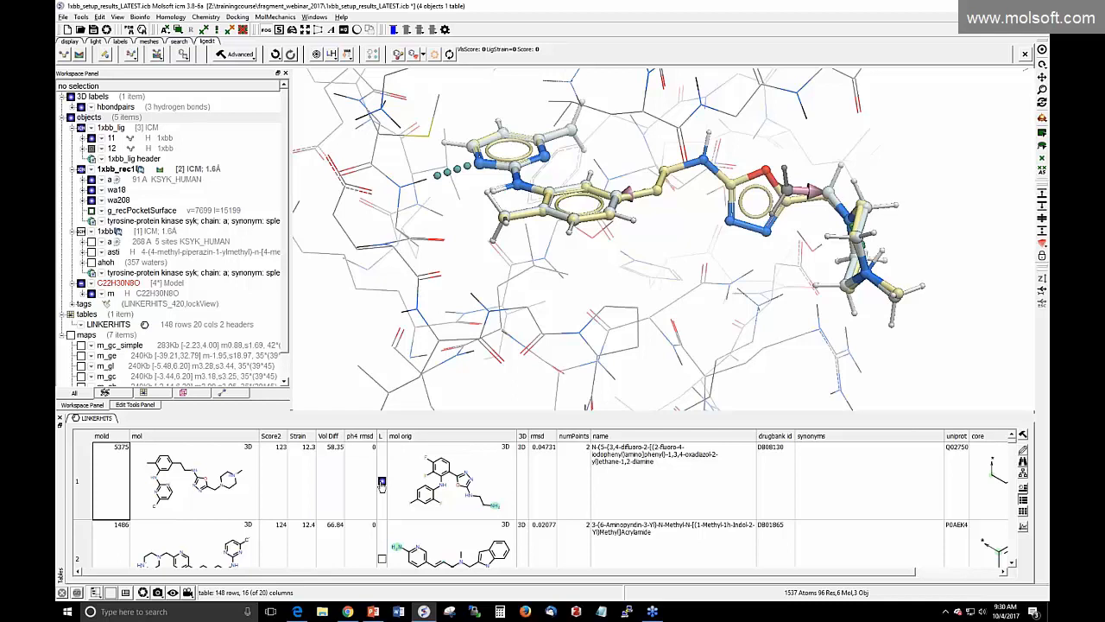
click(382, 484)
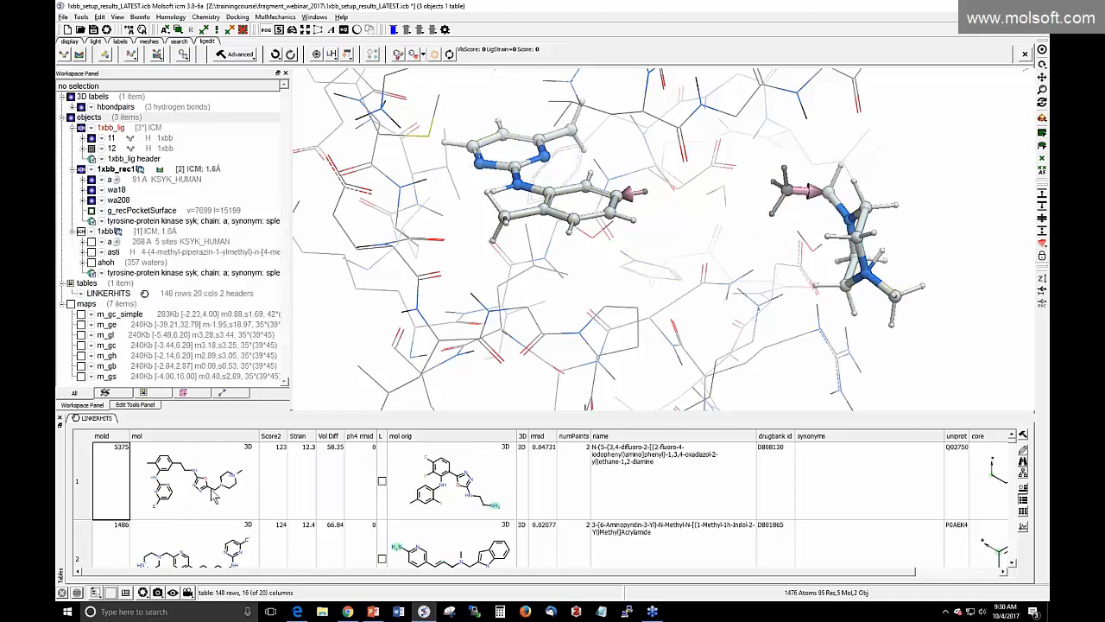
click(216, 498)
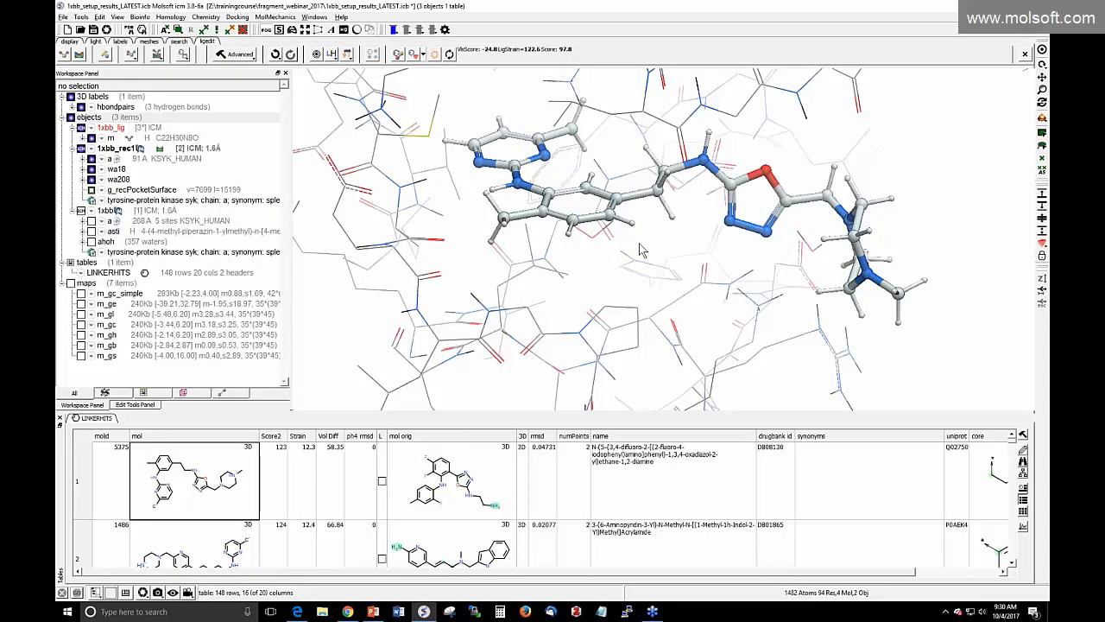
Rotate the pocket to inspect the linked ligand's fit with the Edit Tools panel open
drag(640, 250, 620, 229)
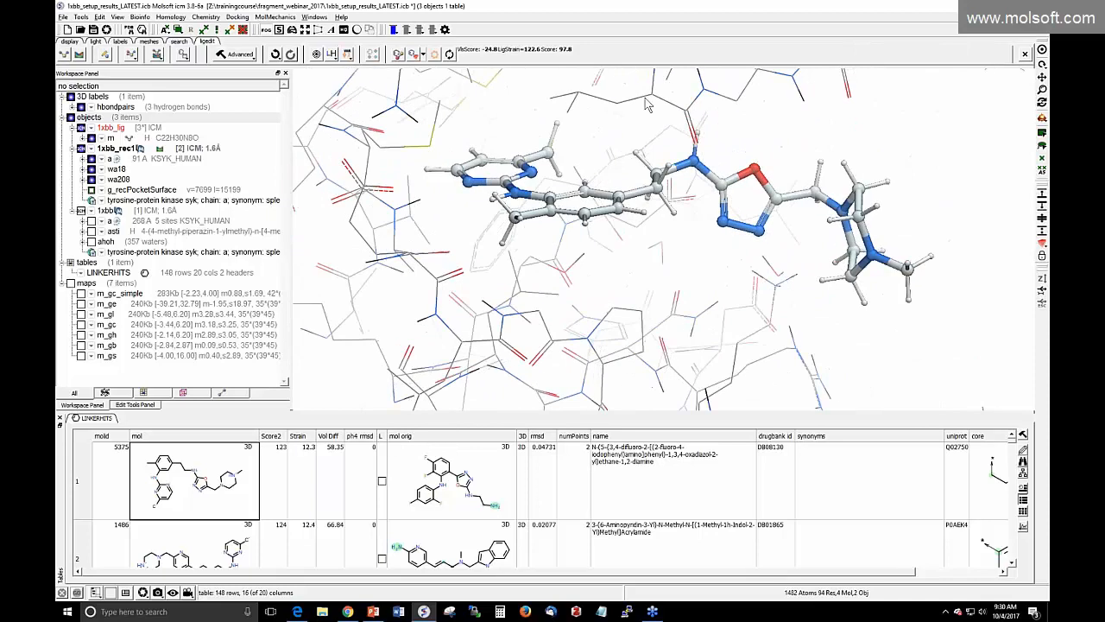
drag(553, 245, 605, 259)
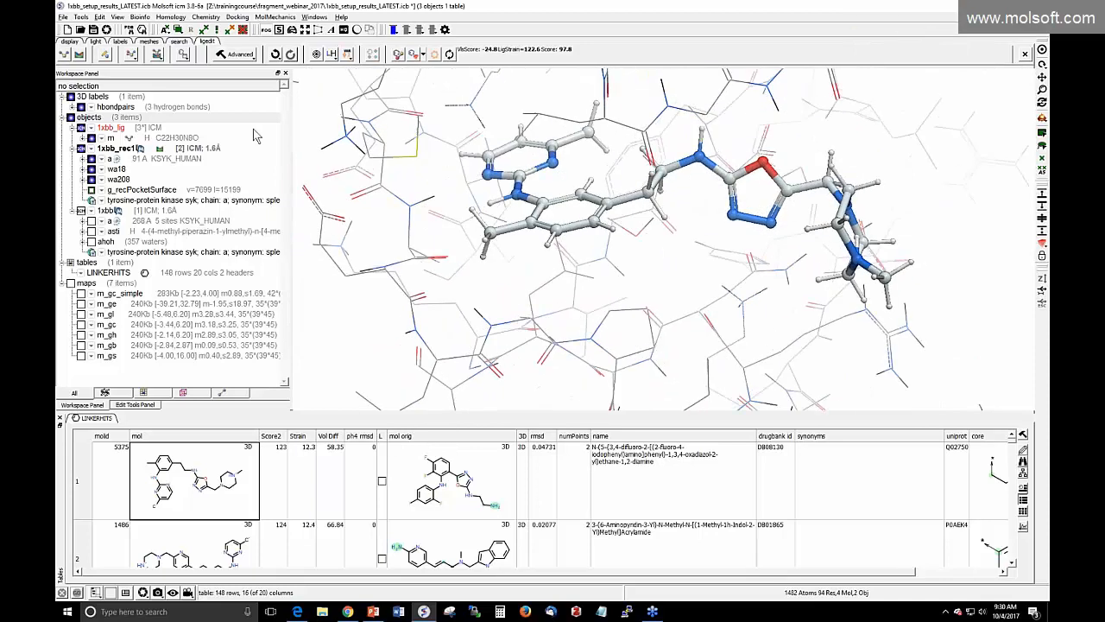
click(106, 55)
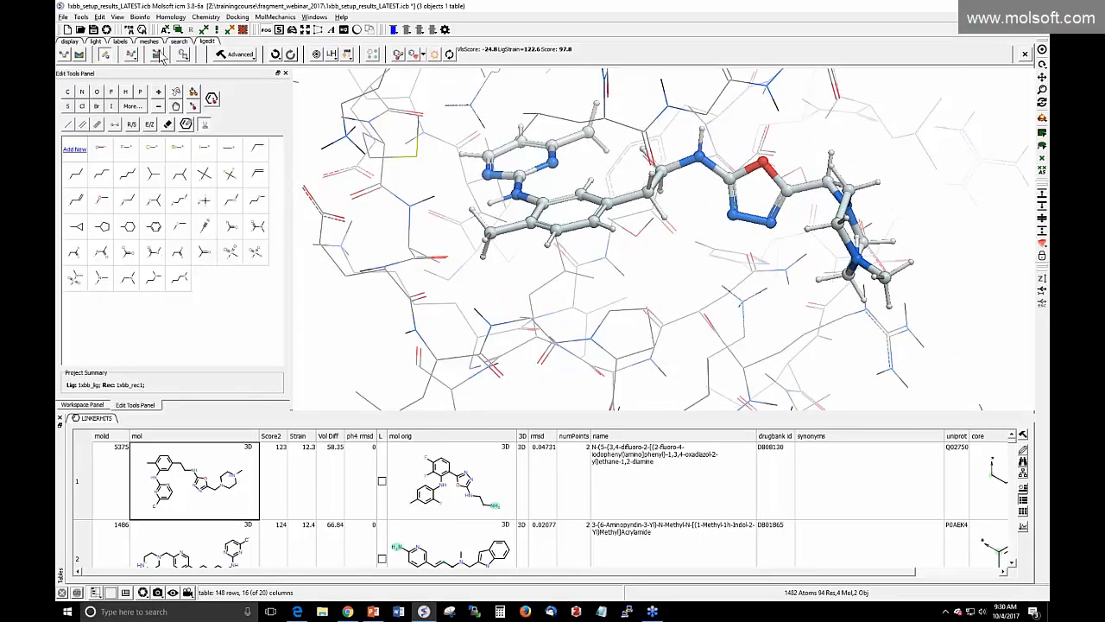
drag(641, 297, 636, 271)
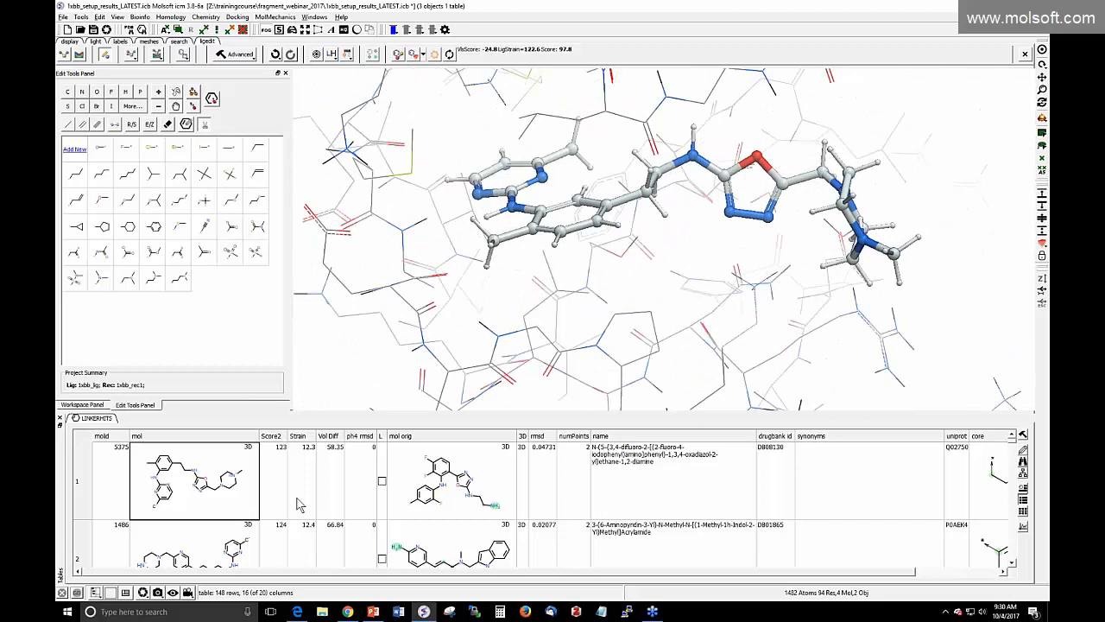
scroll(328, 491, down, 2)
scroll(329, 491, up, 2)
click(273, 436)
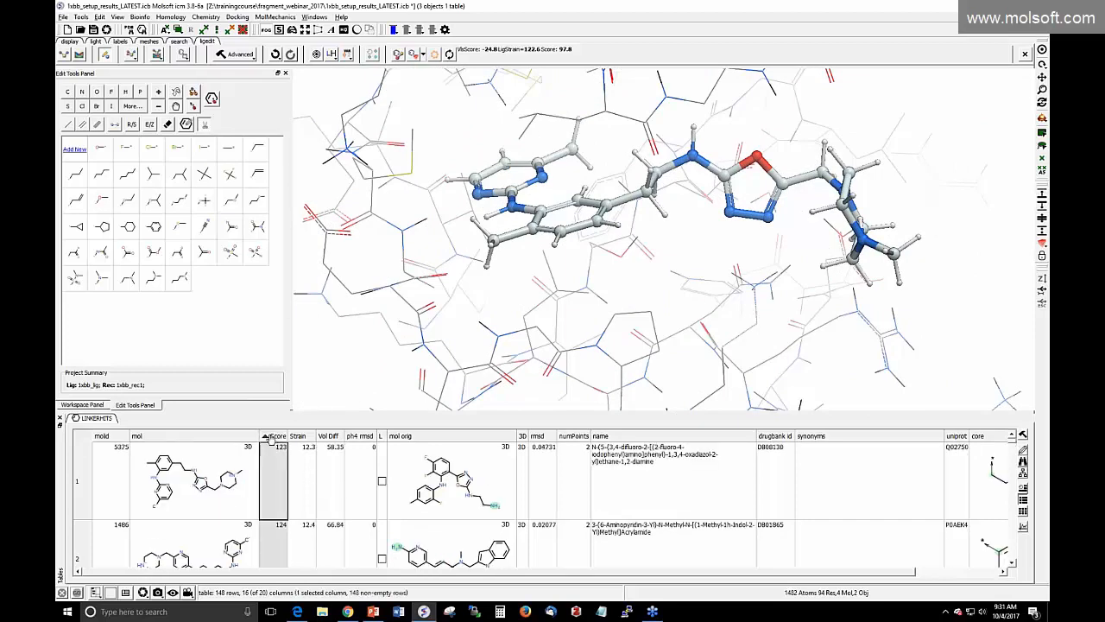
click(272, 436)
click(272, 436)
middle_drag(319, 304, 318, 282)
middle_drag(455, 268, 533, 337)
drag(535, 330, 560, 322)
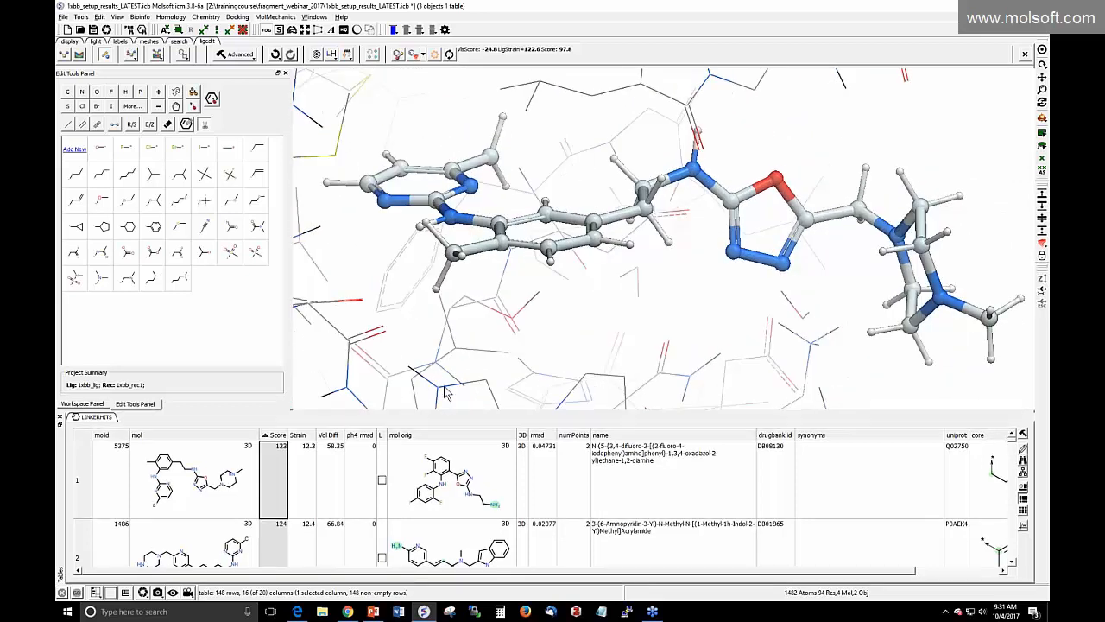
drag(446, 412, 446, 385)
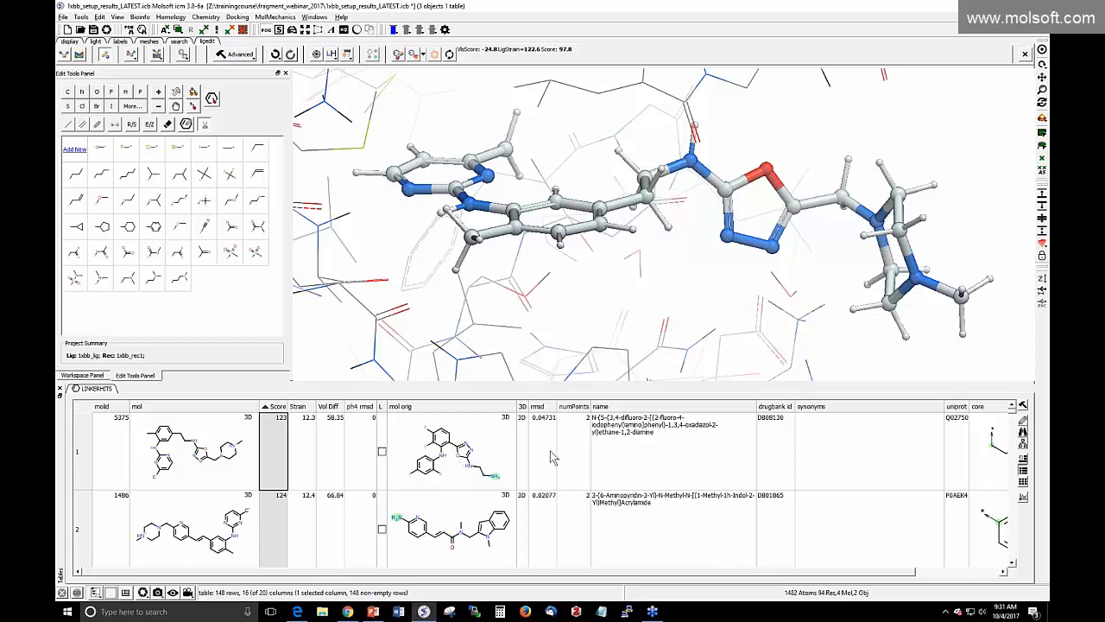
click(626, 455)
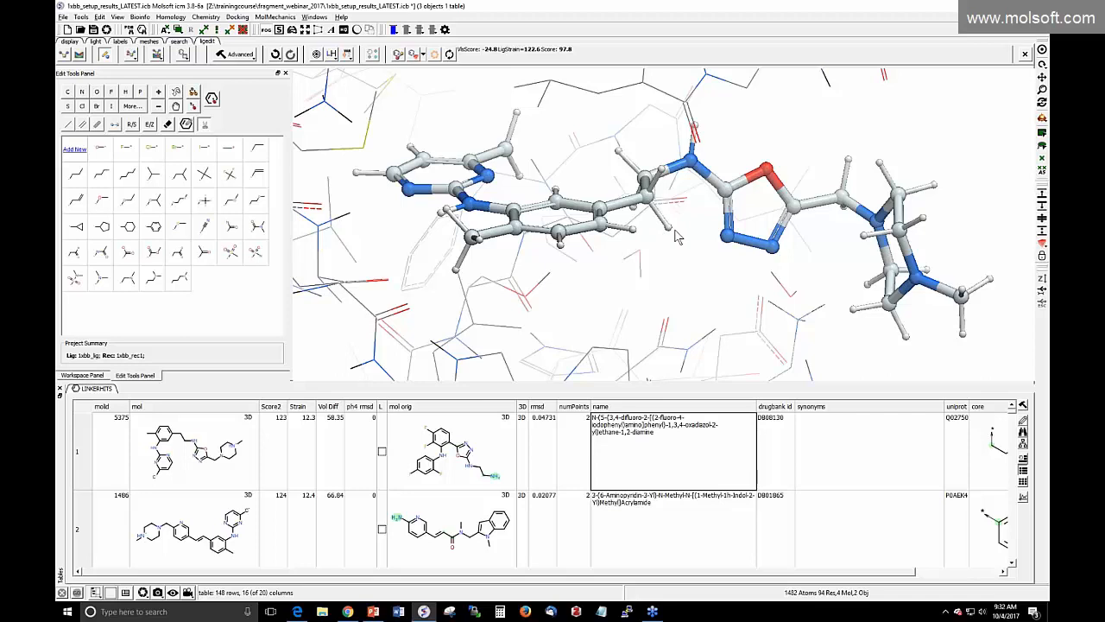
Recentre the ligand, enlarge the hit table, and scroll through the LINKERHITS columns
middle_drag(665, 245, 658, 259)
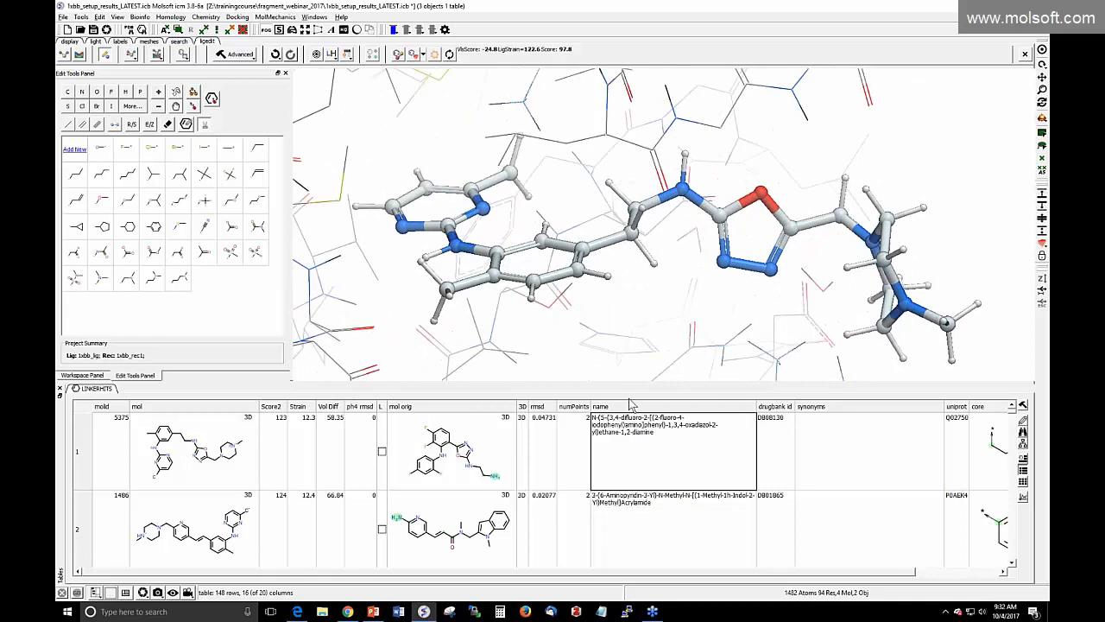
drag(629, 381, 630, 339)
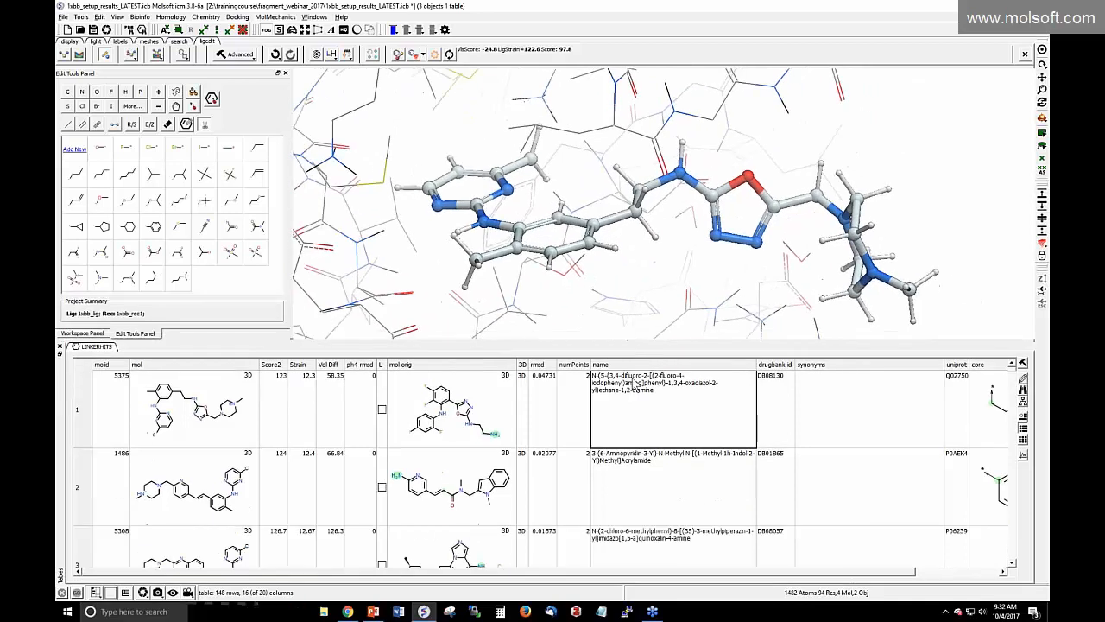
scroll(652, 414, down, 5)
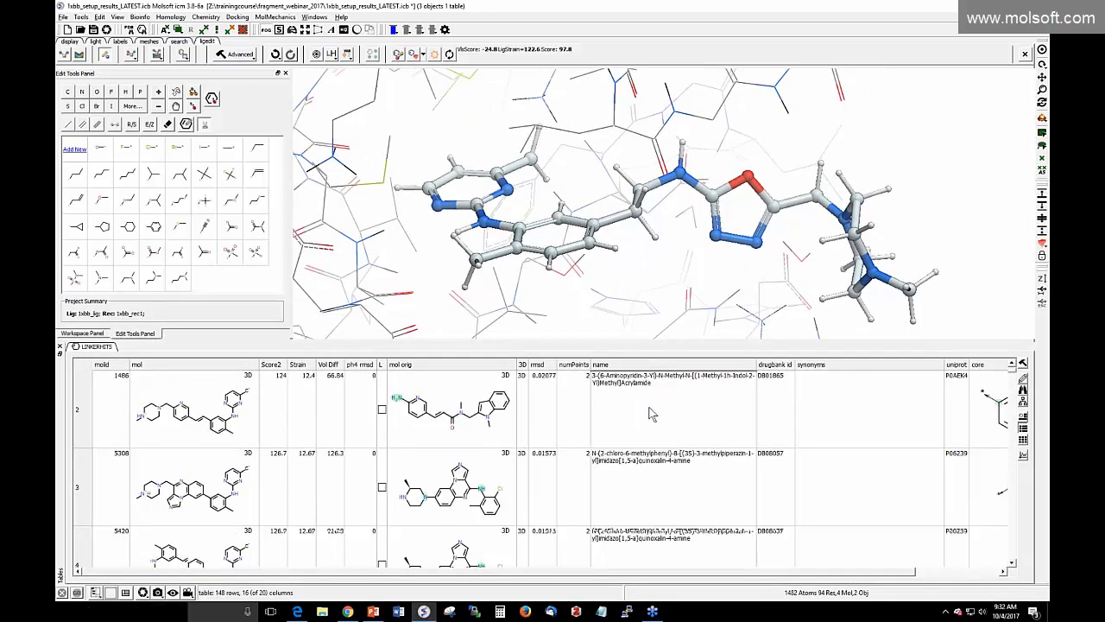
scroll(642, 414, down, 4)
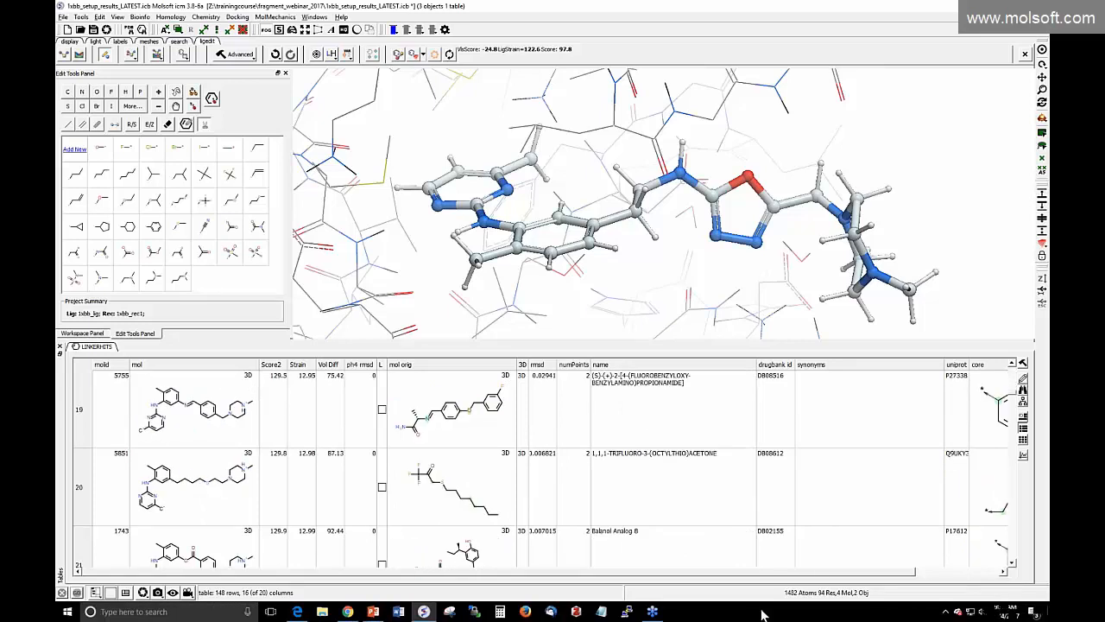
click(922, 573)
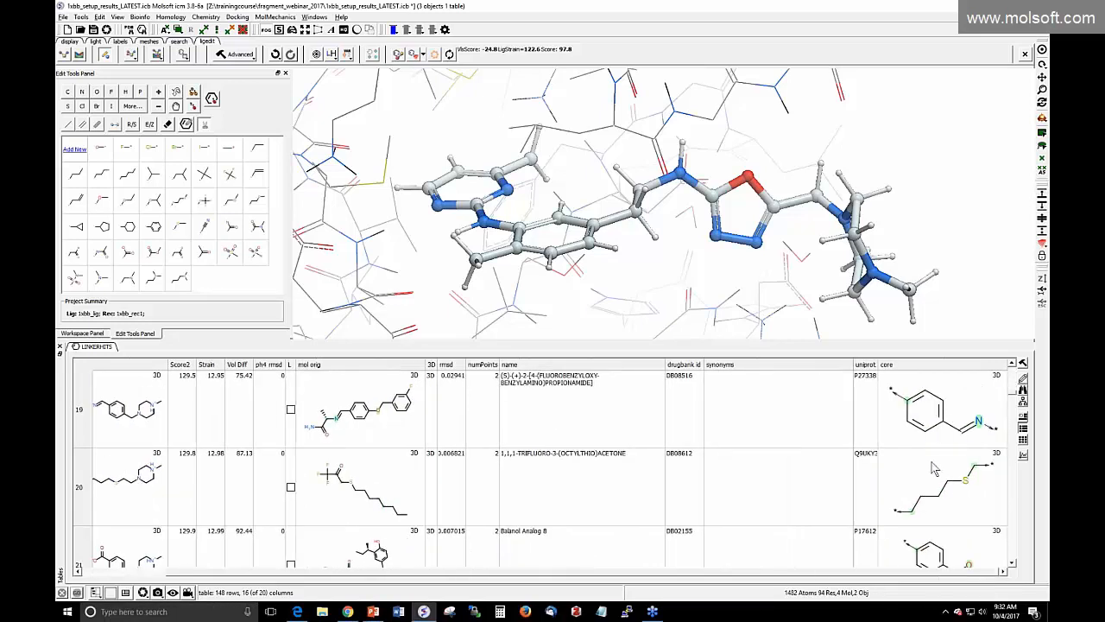
scroll(933, 471, up, 5)
scroll(933, 470, up, 3)
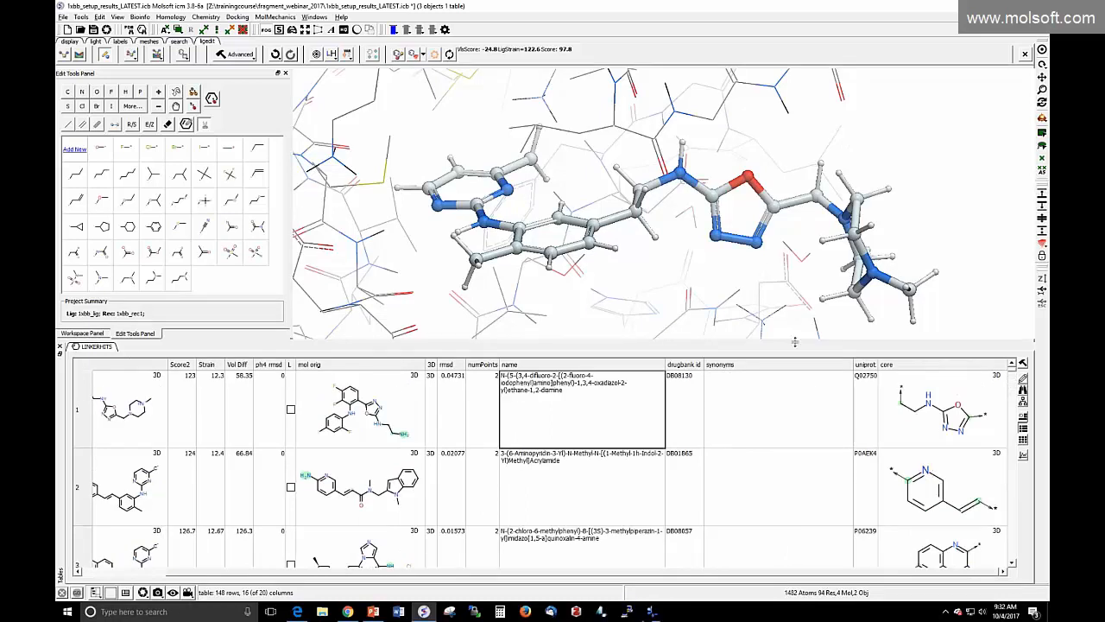
drag(798, 342, 798, 428)
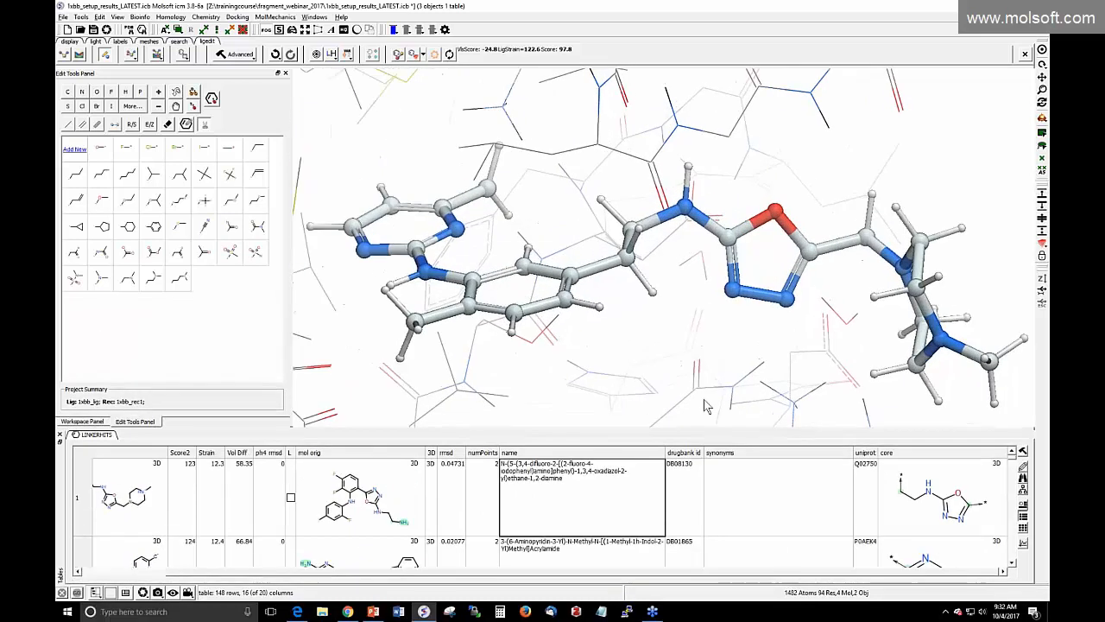
Show slide 12, 'Thank you for Attending the Webinar', in PowerPoint
click(373, 611)
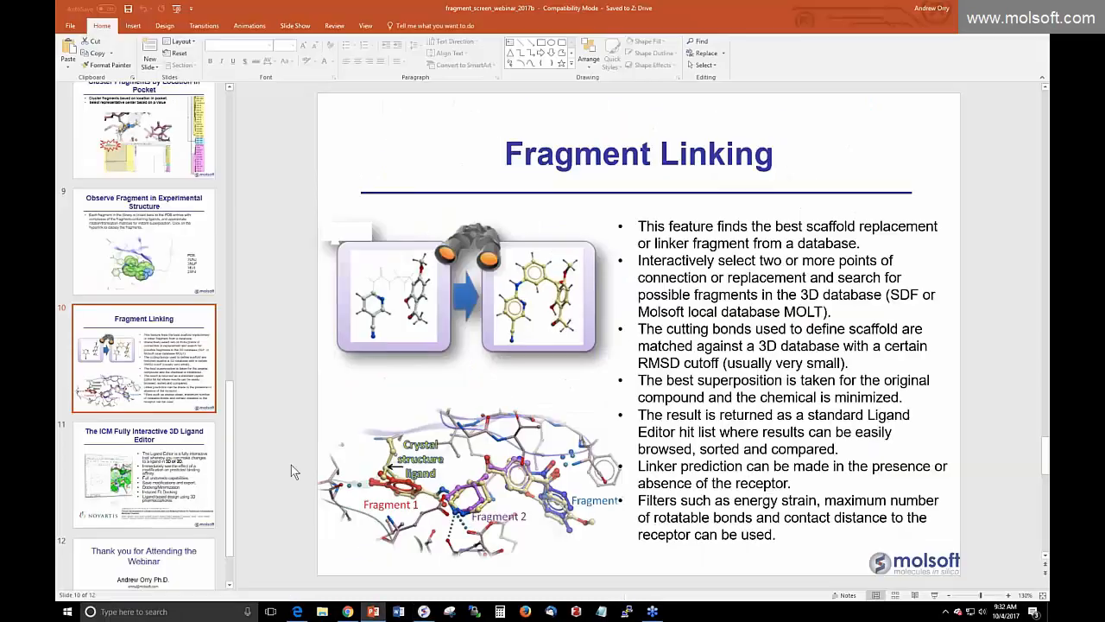
scroll(160, 471, down, 1)
click(154, 488)
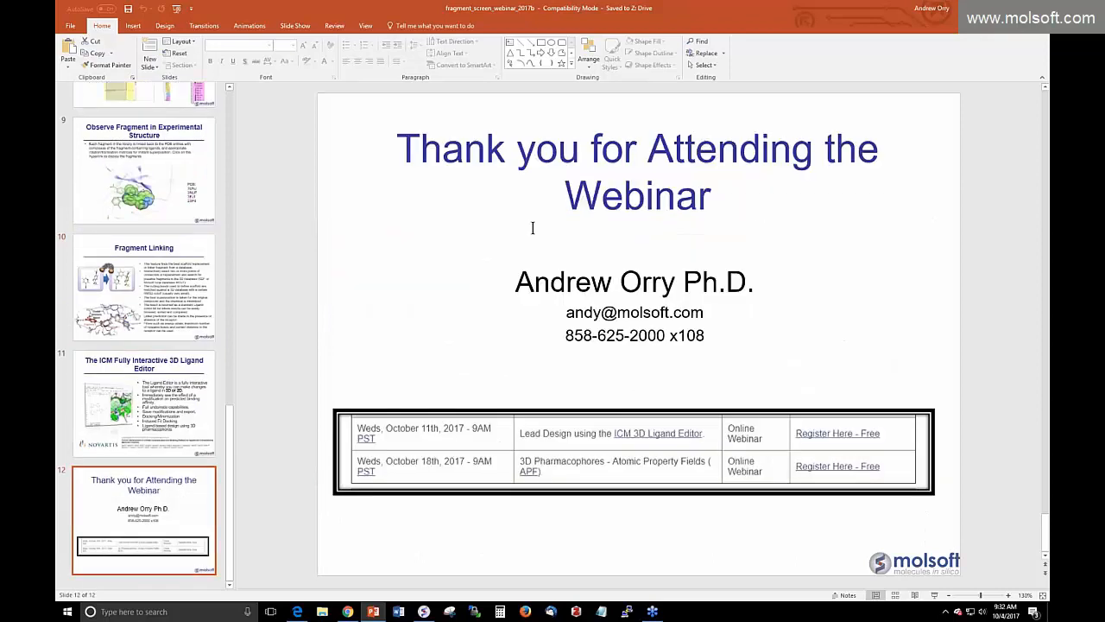